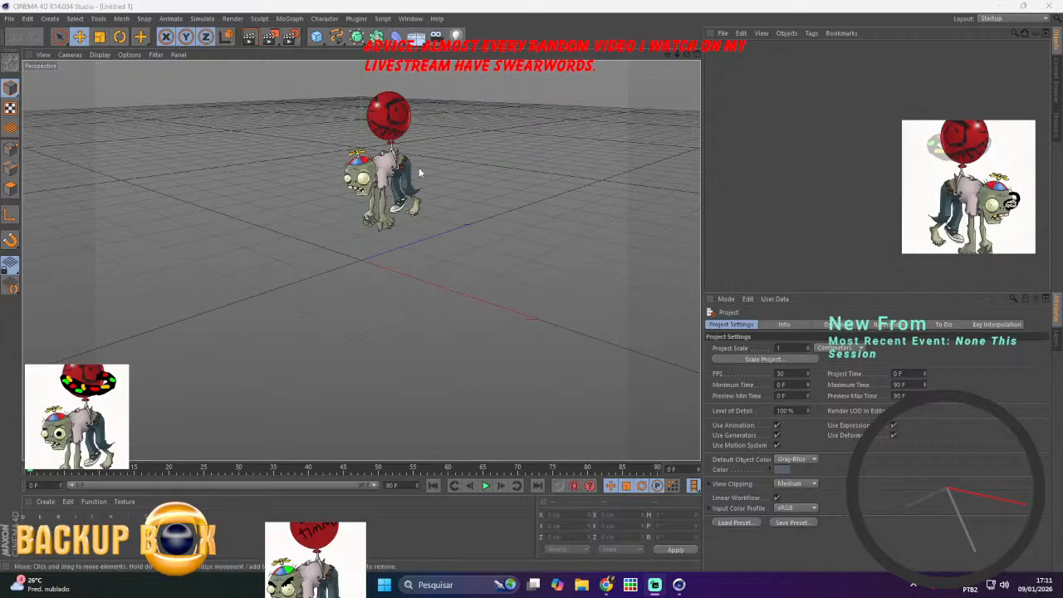
Create a cube and a HyperNURBS object, nest the cube inside it, and make the cube editable
left_click(397, 236)
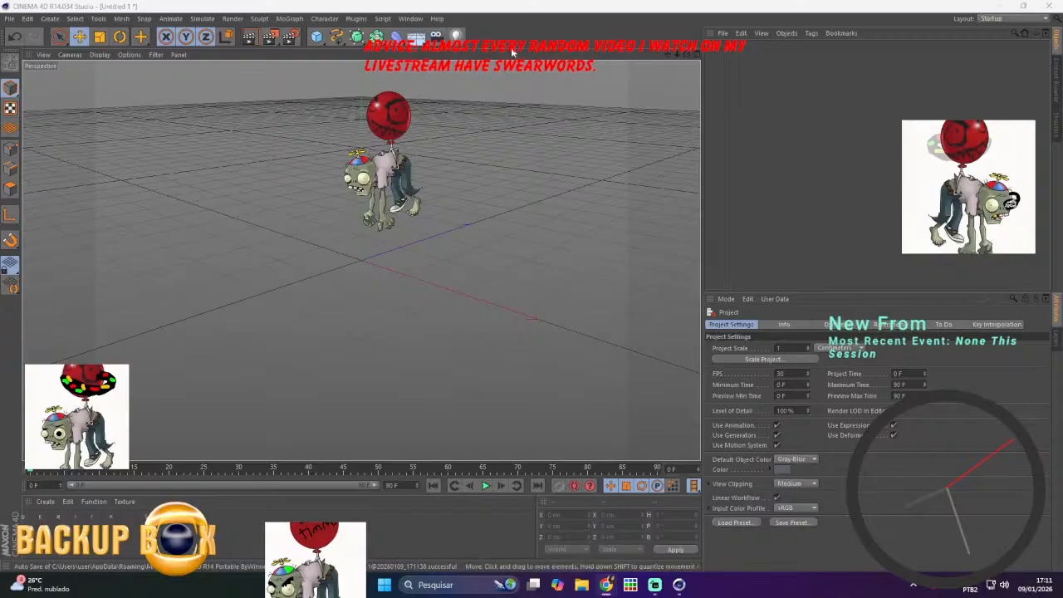
left_click_drag(317, 37, 385, 54)
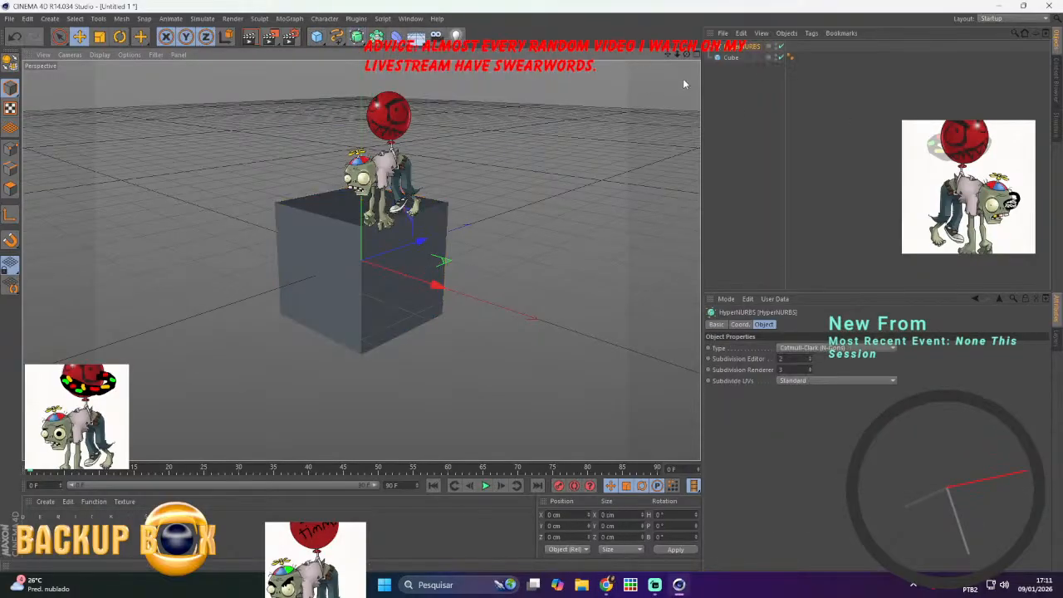
left_click_drag(731, 58, 731, 46)
left_click(10, 63)
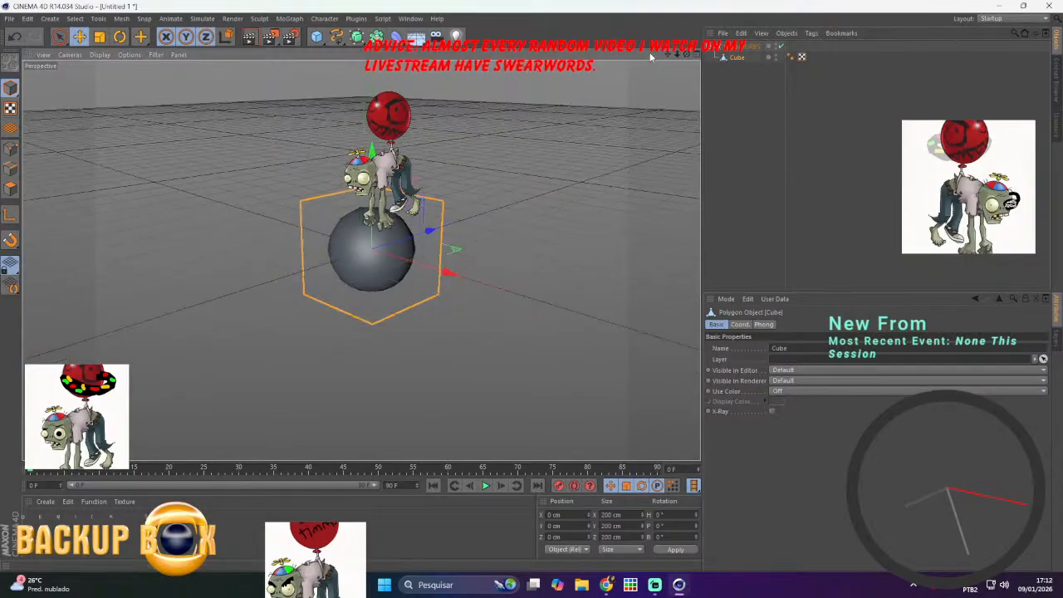
Scale the cube's top and bottom polygons apart vertically to form a capsule body about 458 cm tall
left_click_drag(668, 54, 739, 88)
left_click_drag(667, 54, 650, 36)
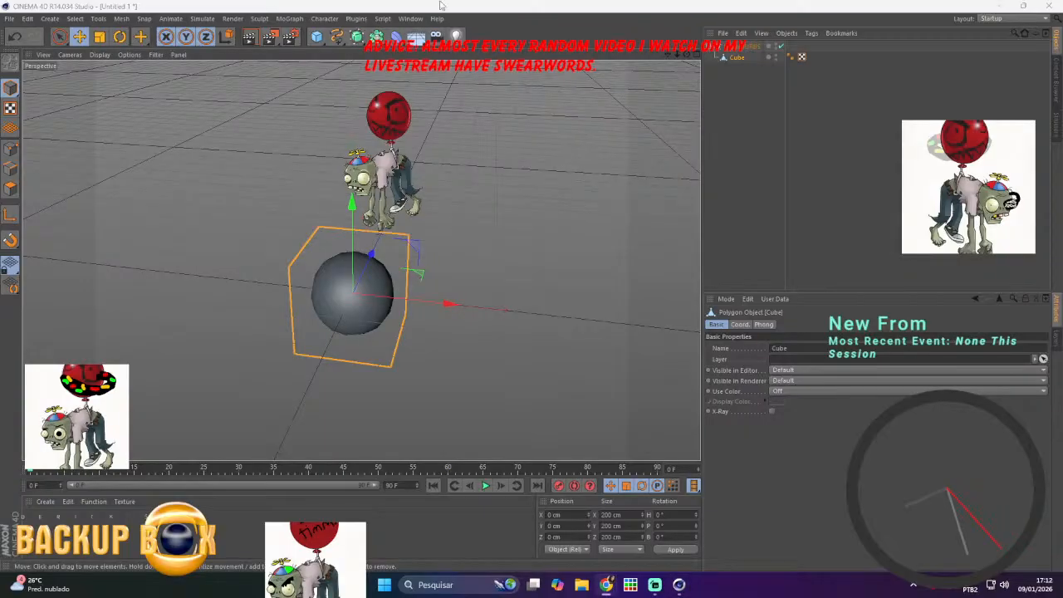
left_click(8, 189)
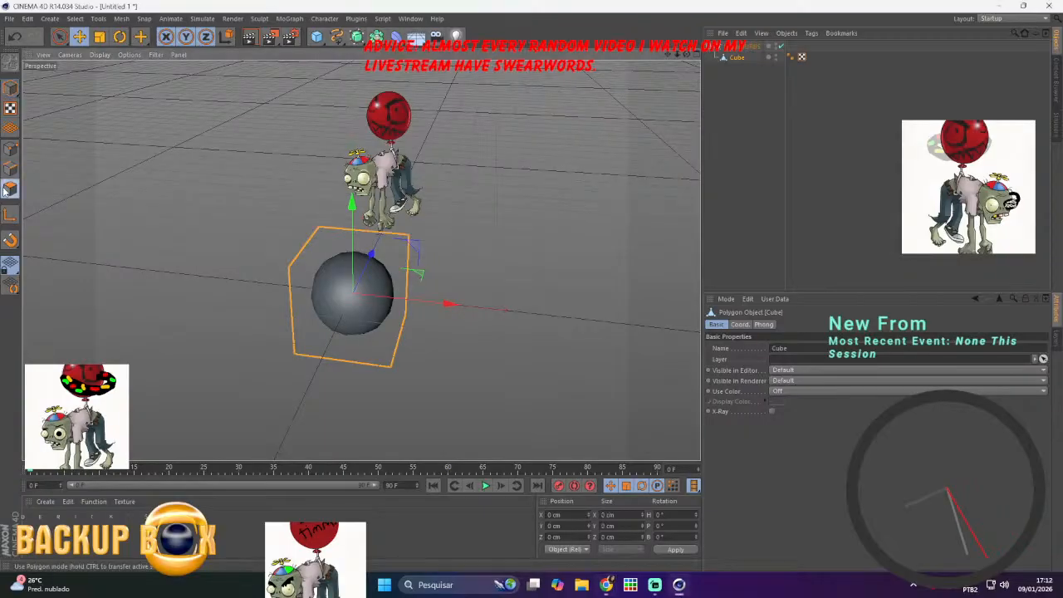
left_click(349, 270)
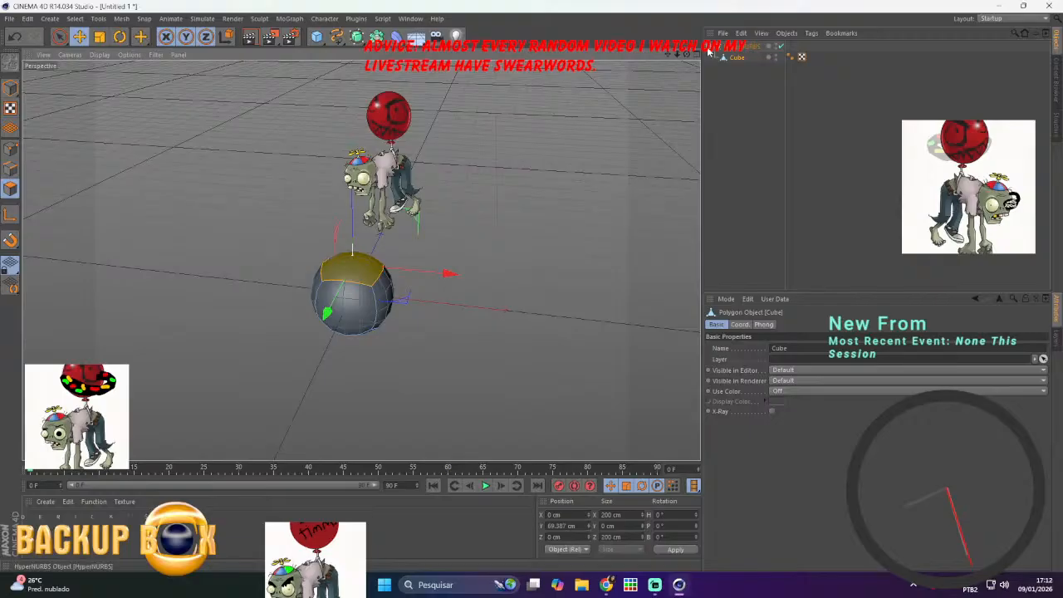
left_click_drag(687, 55, 686, 10)
left_click(352, 339, "shift")
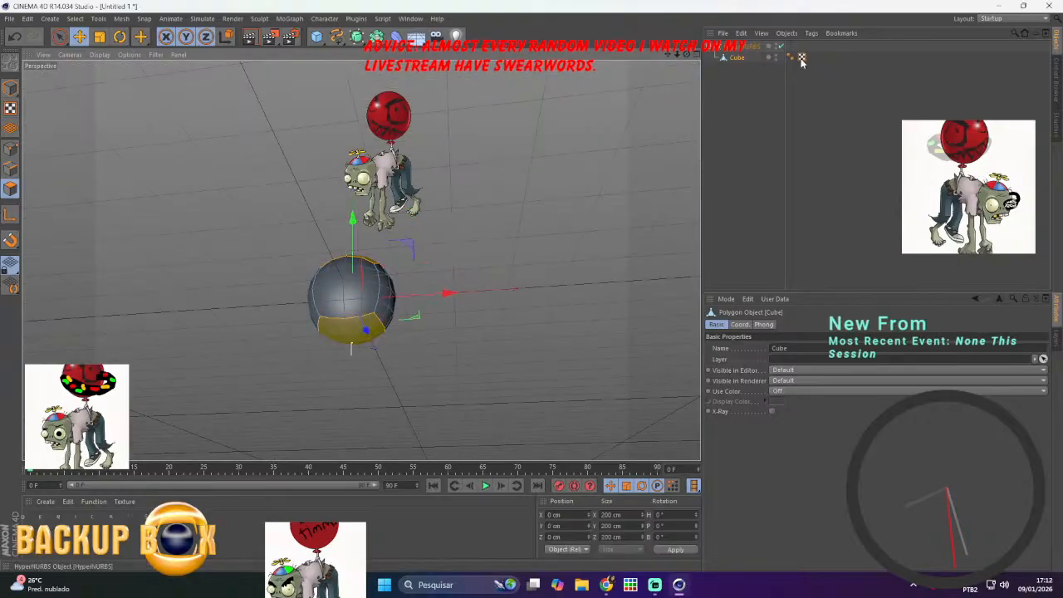
mouse_move(687, 55)
left_mouse_down()
mouse_move(687, 112)
mouse_move(651, 54)
mouse_move(687, 40)
left_mouse_up()
key("t")
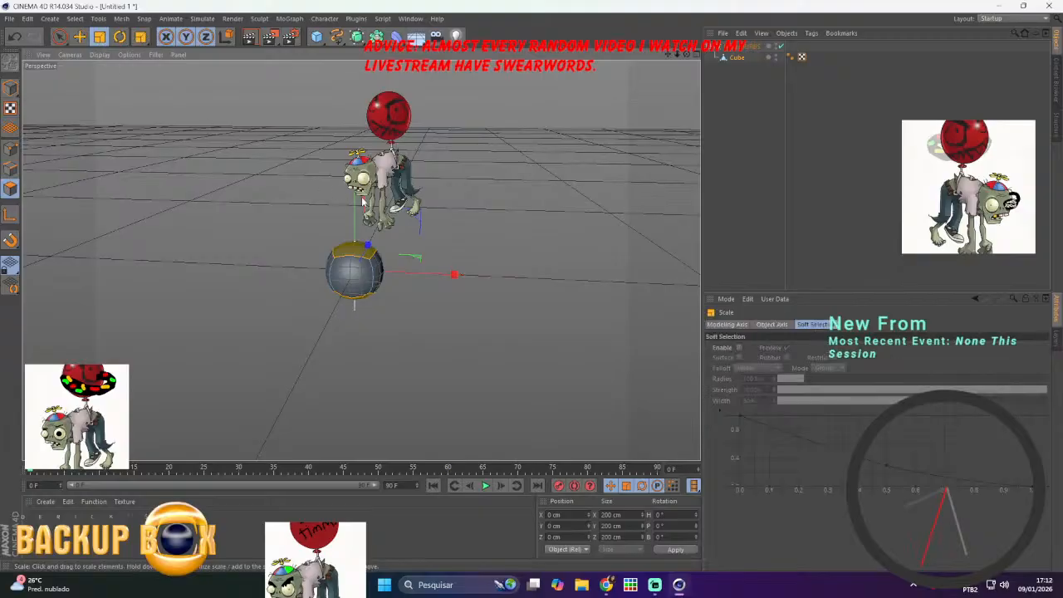
left_click_drag(354, 176, 354, 95)
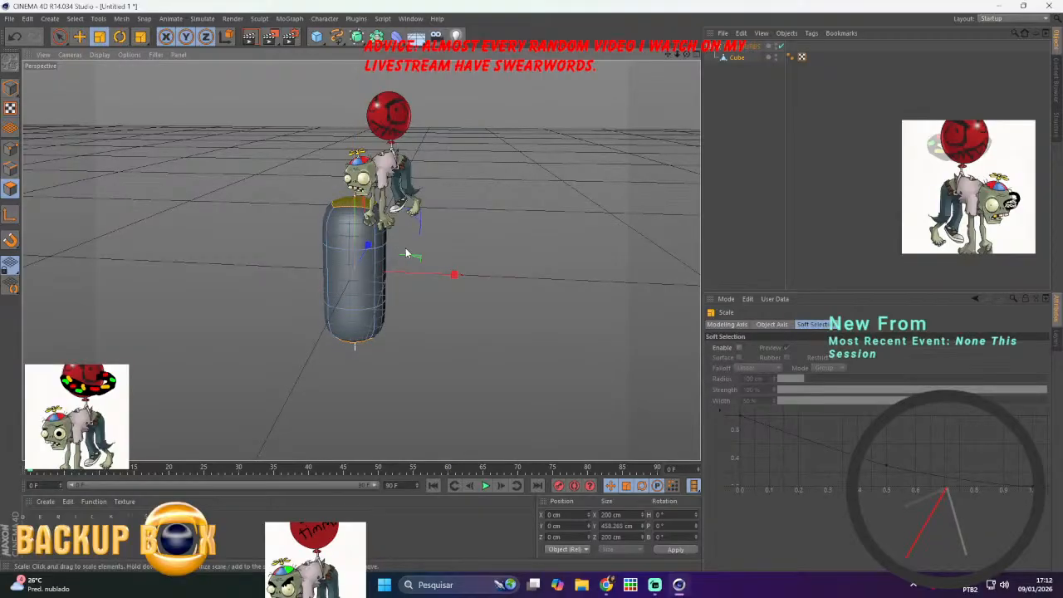
Narrow the body's top polygon to about 111 cm and widen the lower side polygons to about 215 cm
left_click(357, 203)
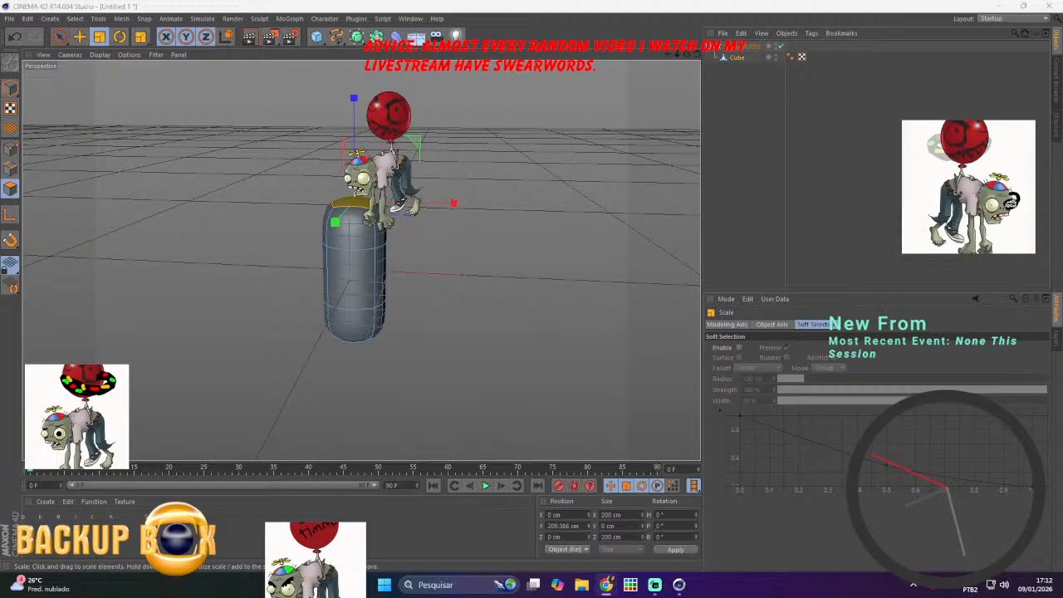
left_click_drag(411, 217, 385, 213)
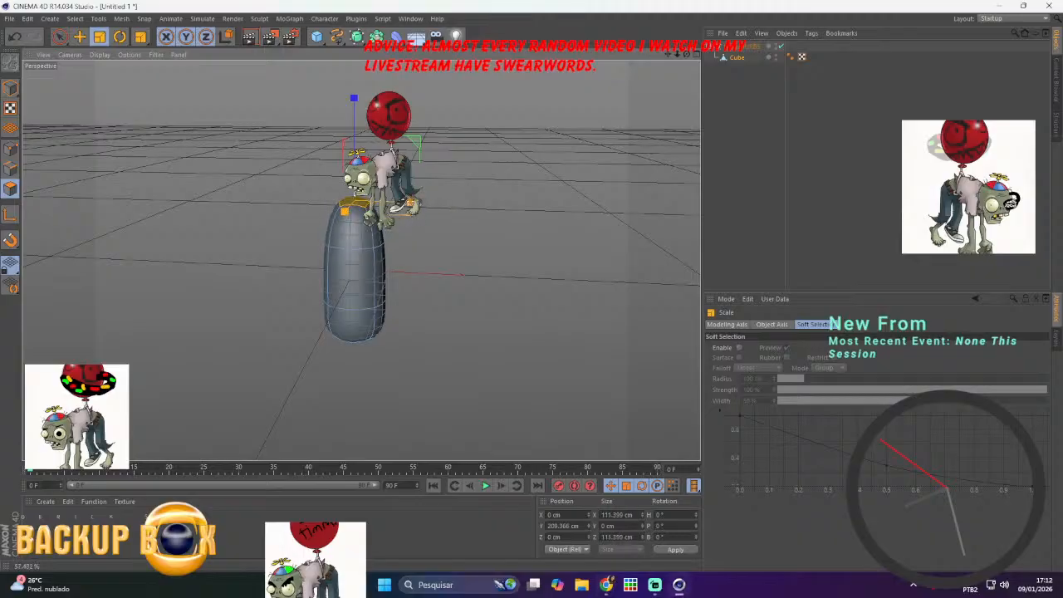
left_click(381, 273)
left_click(326, 285, "shift")
left_click(325, 317, "shift")
left_click(379, 317, "shift")
left_click_drag(420, 296, 535, 242)
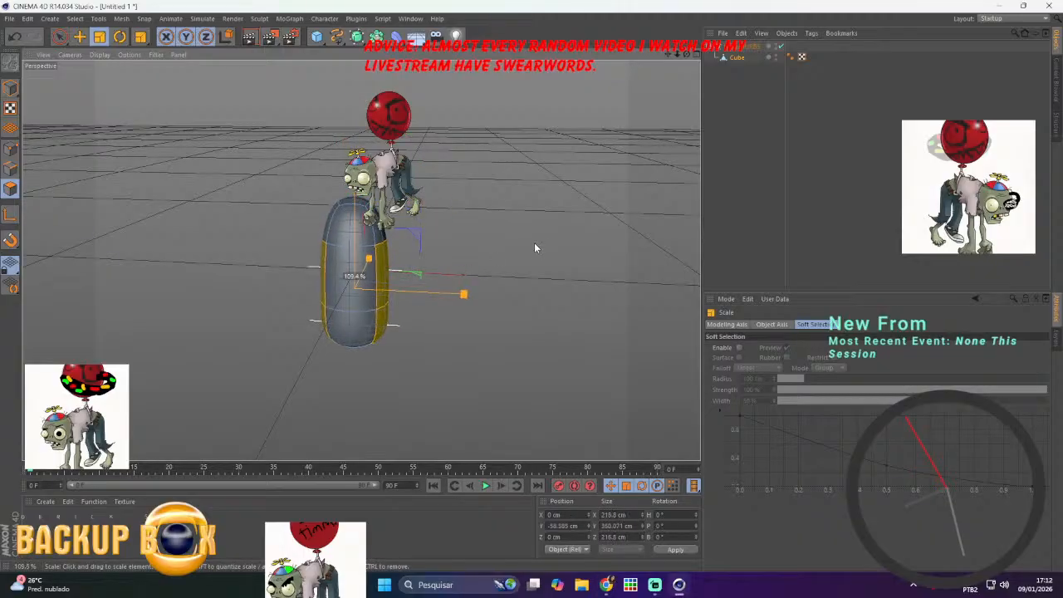
Build a head from the body's top polygon by extruding it upward, widening it to about 229 cm and raising it to about Y 424 cm
left_click(367, 200)
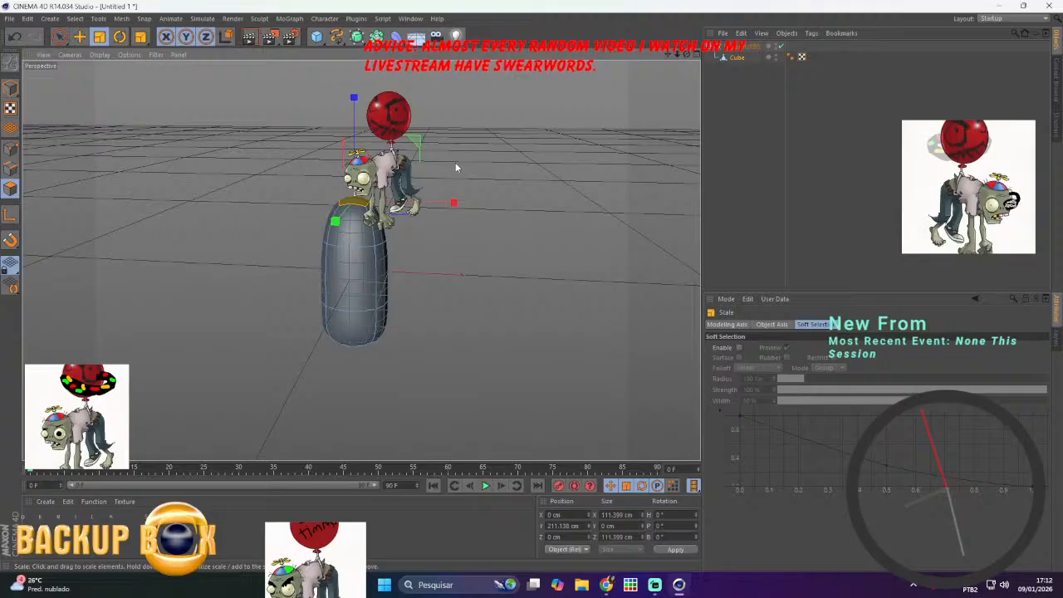
left_click_drag(479, 171, 560, 164)
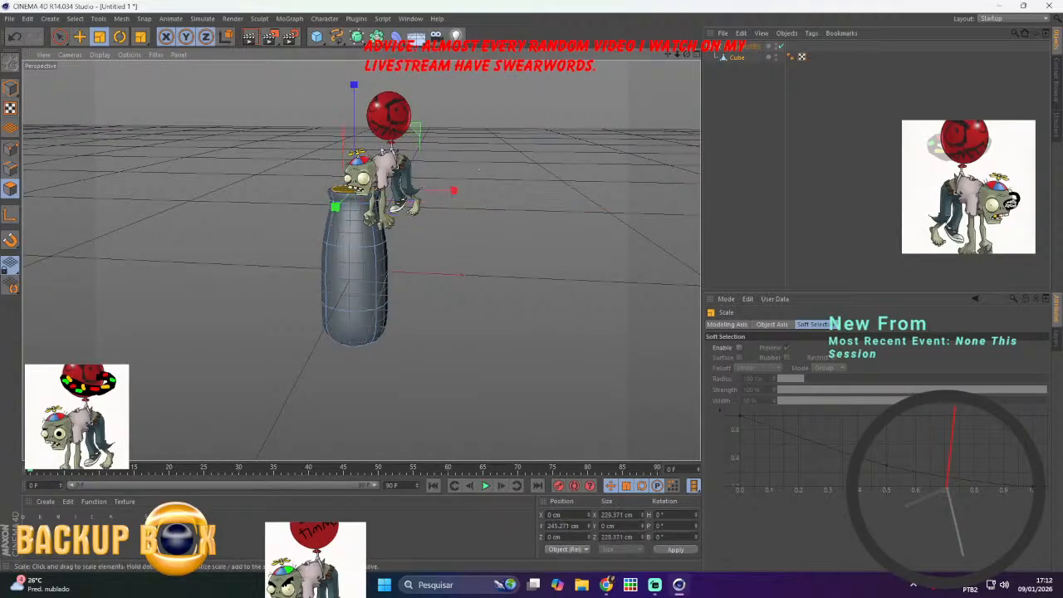
left_click(79, 37)
left_click_drag(363, 103, 369, 25)
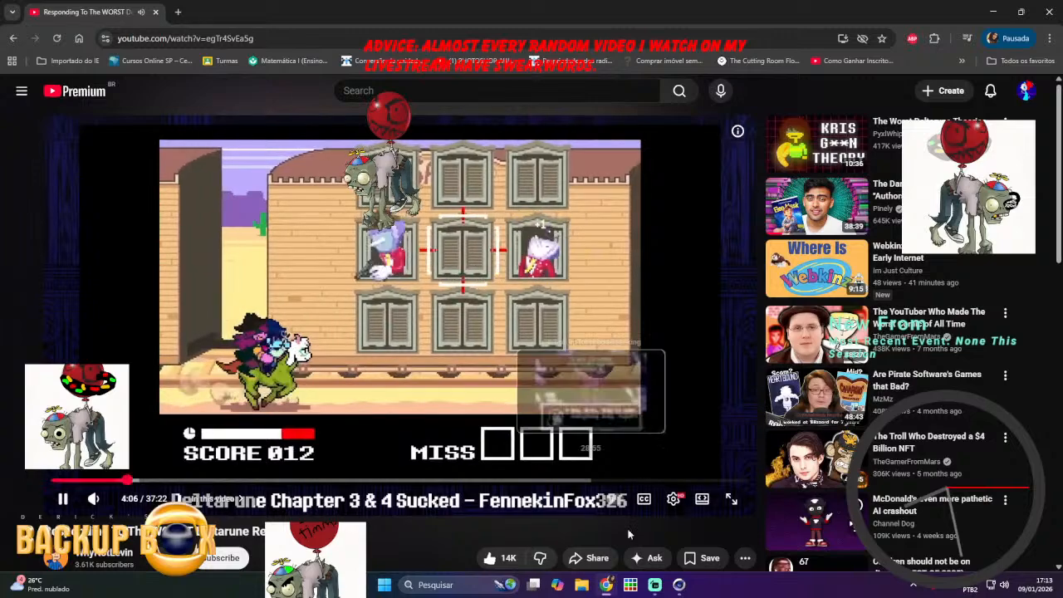
Return to Cinema 4D and scale the body's lower side polygons to about 220 cm wide
left_click(689, 586)
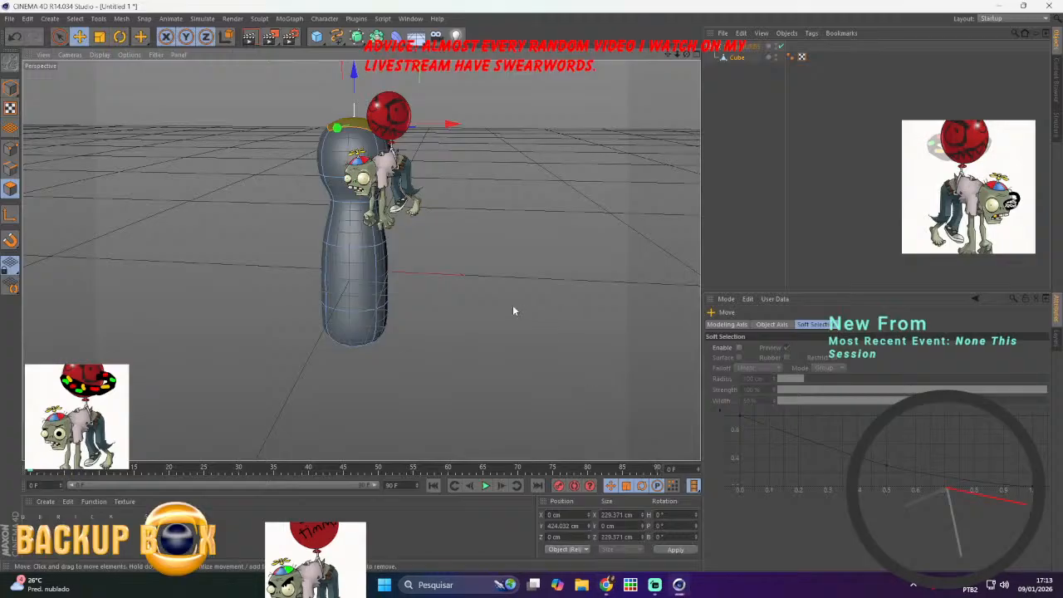
left_click(354, 301)
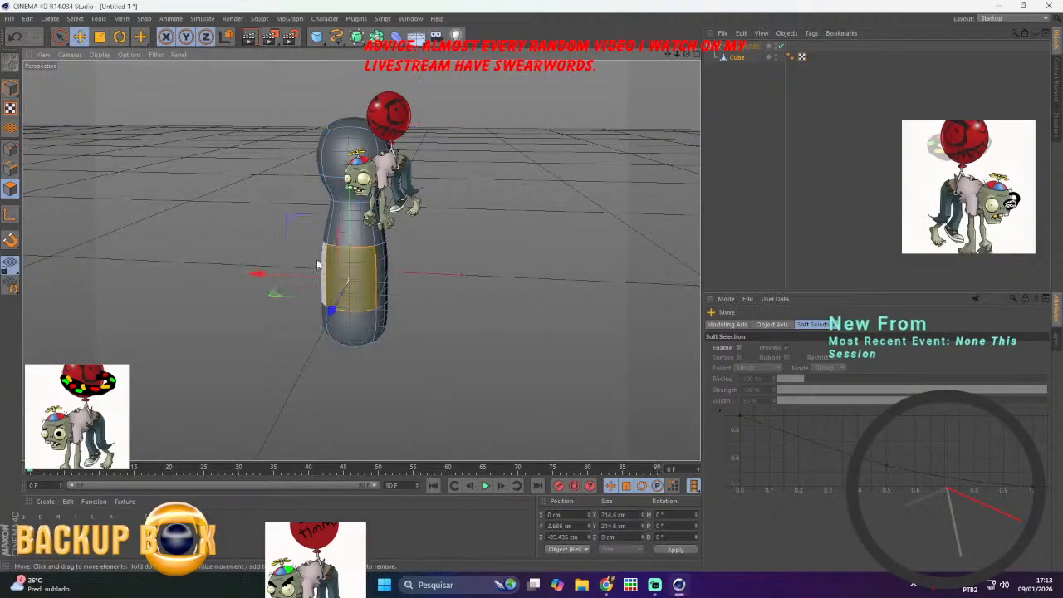
left_click(387, 312, "shift")
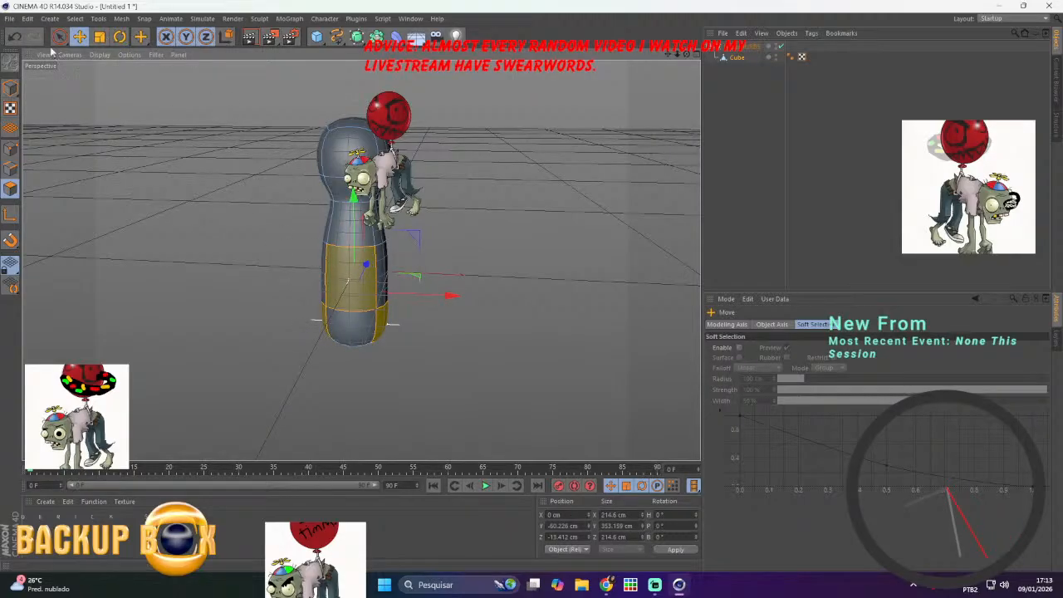
left_click_drag(687, 54, 548, 42)
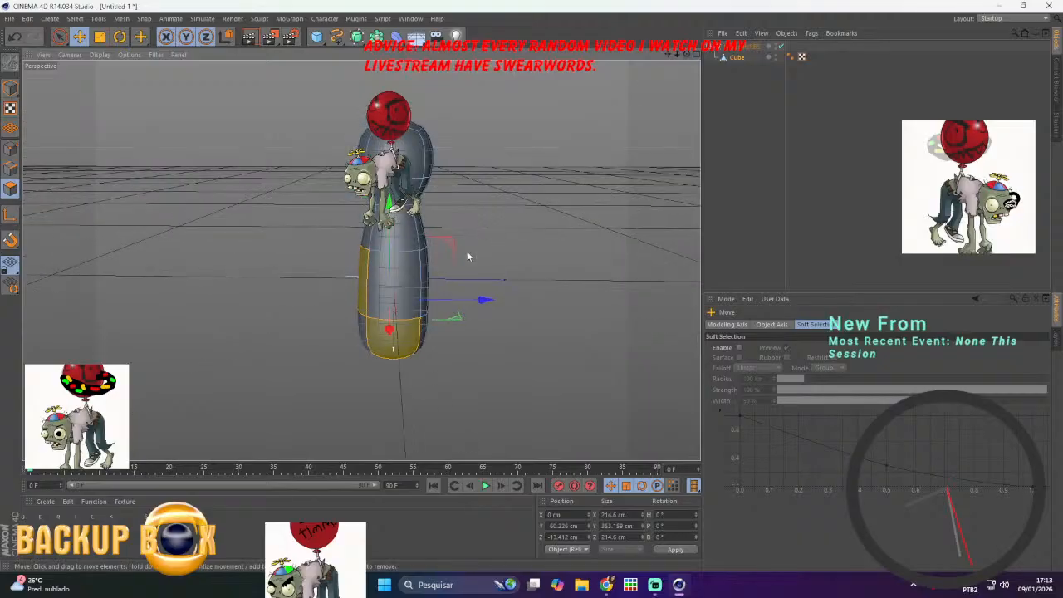
key("t")
mouse_move(476, 185)
left_mouse_down()
mouse_move(667, 103)
mouse_move(469, 195)
left_mouse_up()
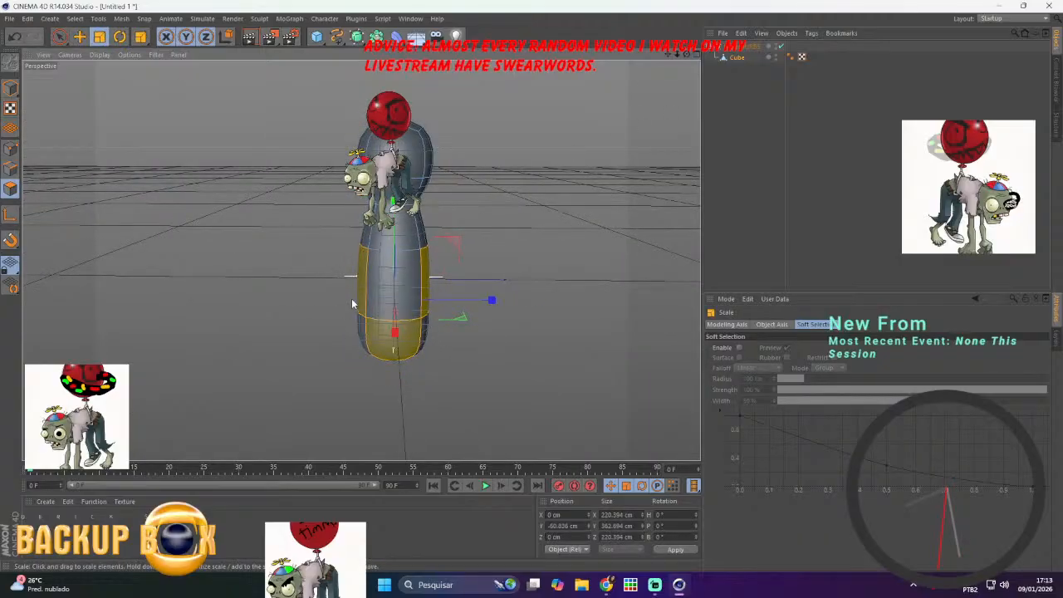
Flatten the two side polygons below the head to about 55 cm high and raise them to about Y 179 cm
left_click(366, 283)
left_click_drag(687, 54, 797, 93)
left_click(316, 224)
left_click(372, 222, "shift")
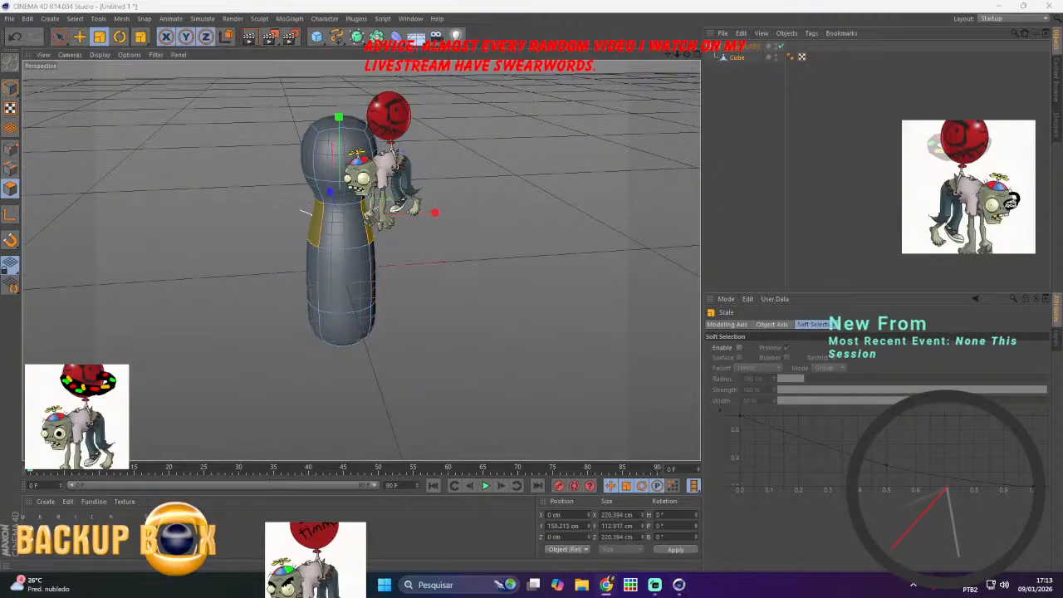
left_click_drag(338, 117, 341, 171)
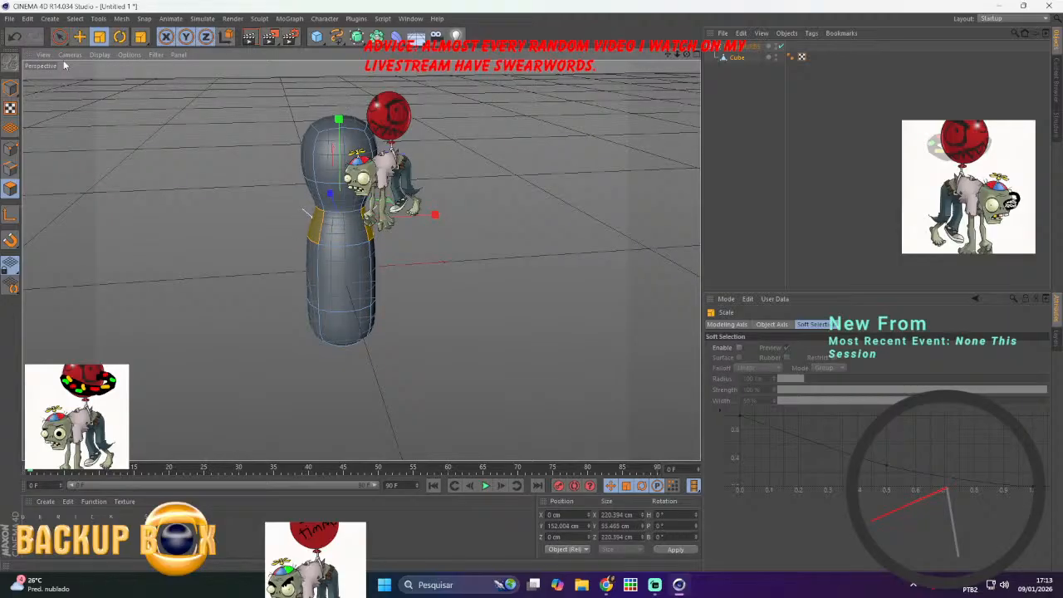
left_click(78, 37)
left_click_drag(339, 133, 339, 124)
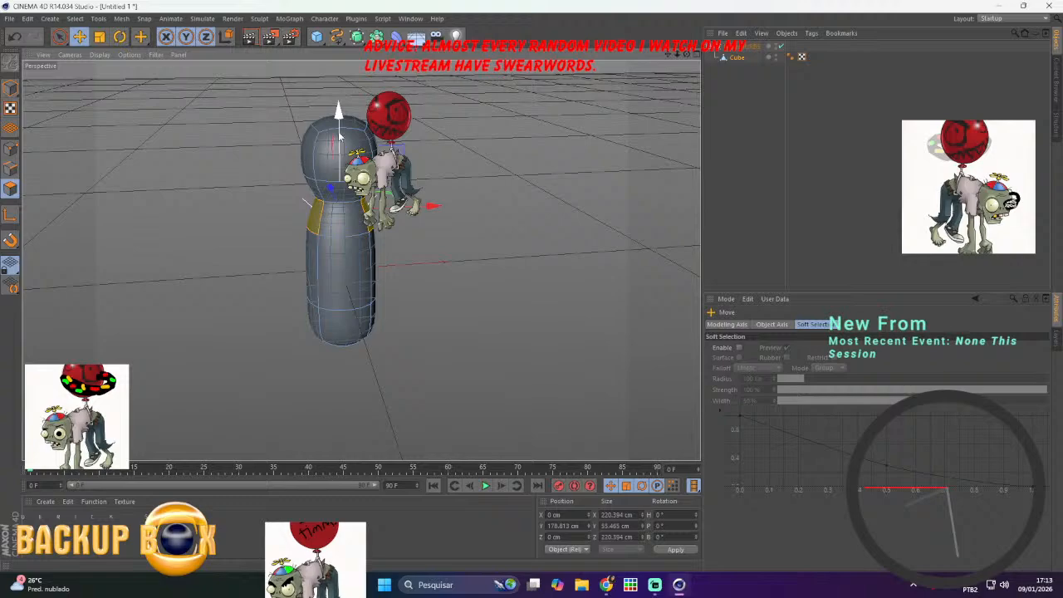
Inset the two shoulder polygons with Extrude Inner, leaving the inner faces about 34 cm high
right_click(200, 183)
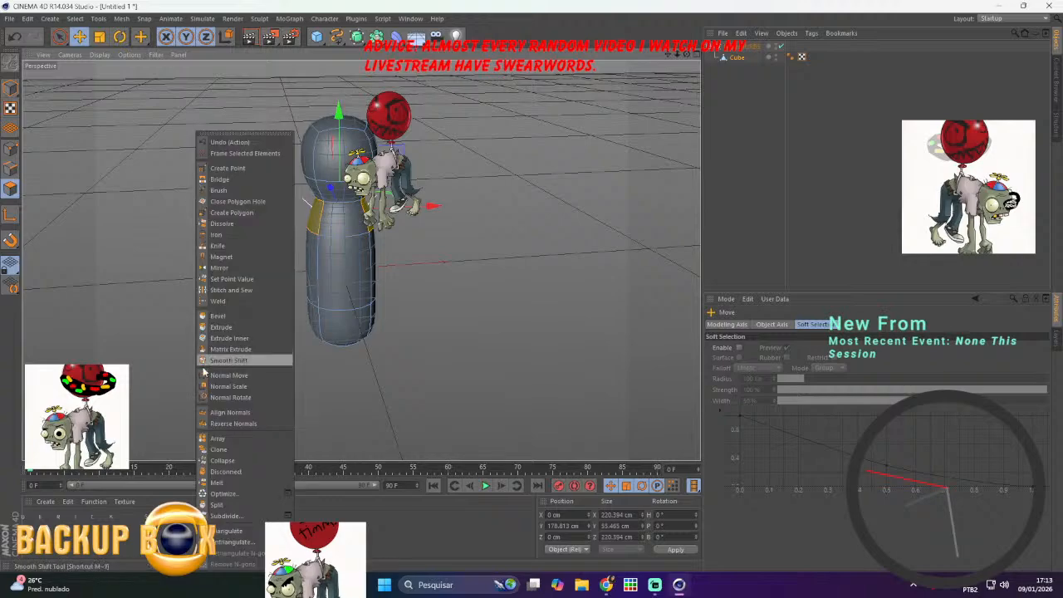
left_click(224, 338)
mouse_move(536, 203)
left_mouse_down()
mouse_move(631, 204)
mouse_move(536, 204)
left_mouse_up()
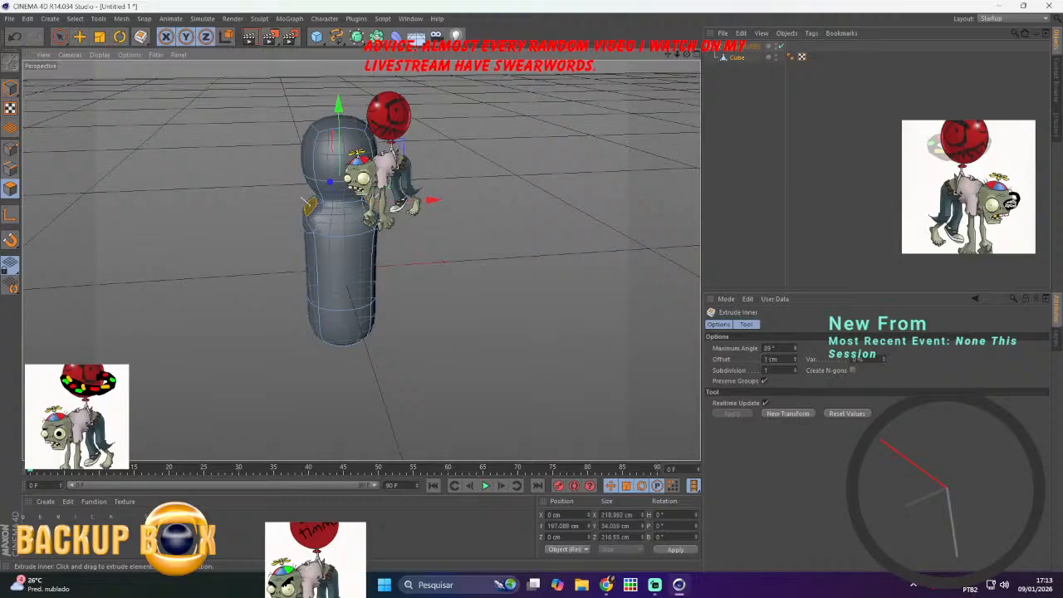
left_click(10, 168)
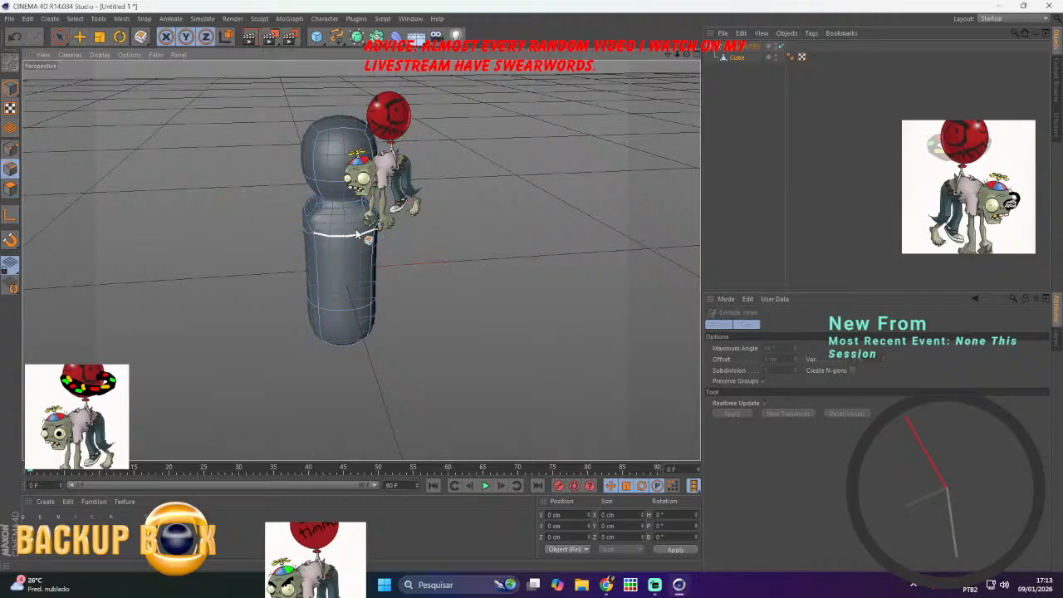
left_click(79, 36)
Save the project as "HitMusicChannel raw" in the Objetos 3D folder
left_click(8, 19)
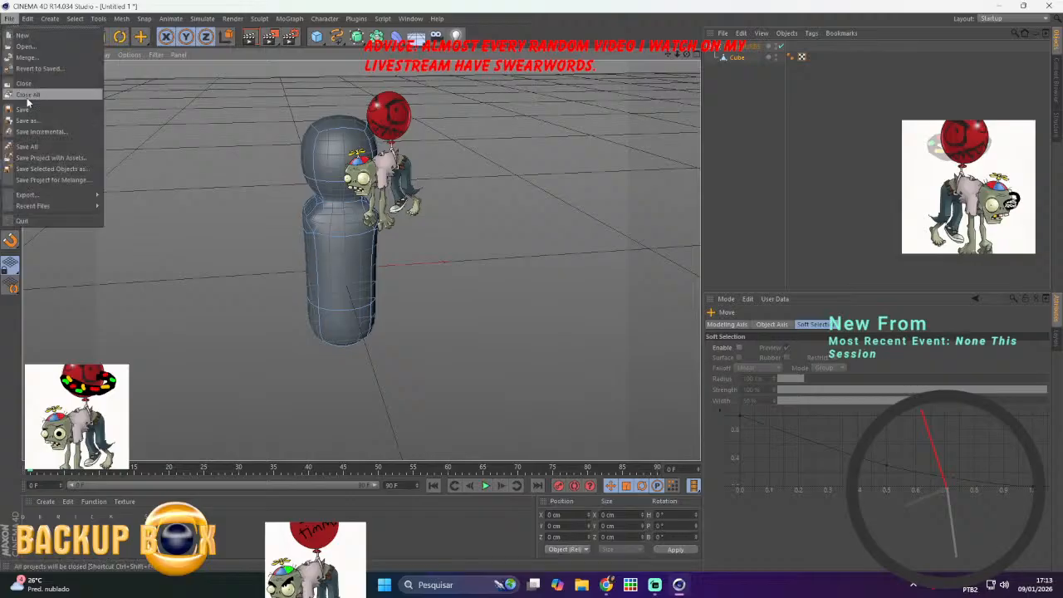
left_click(36, 109)
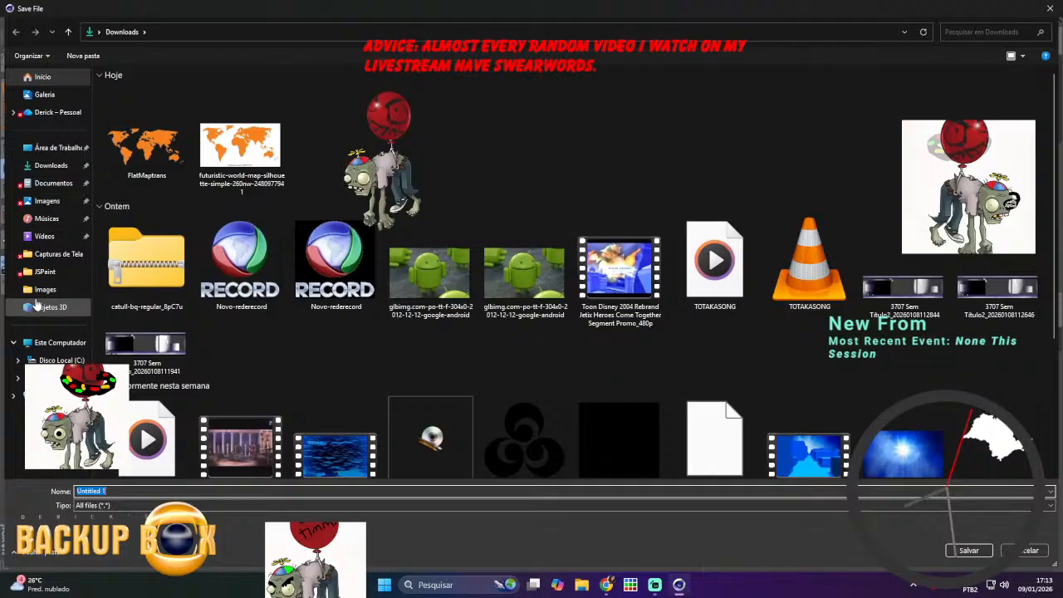
left_click(38, 306)
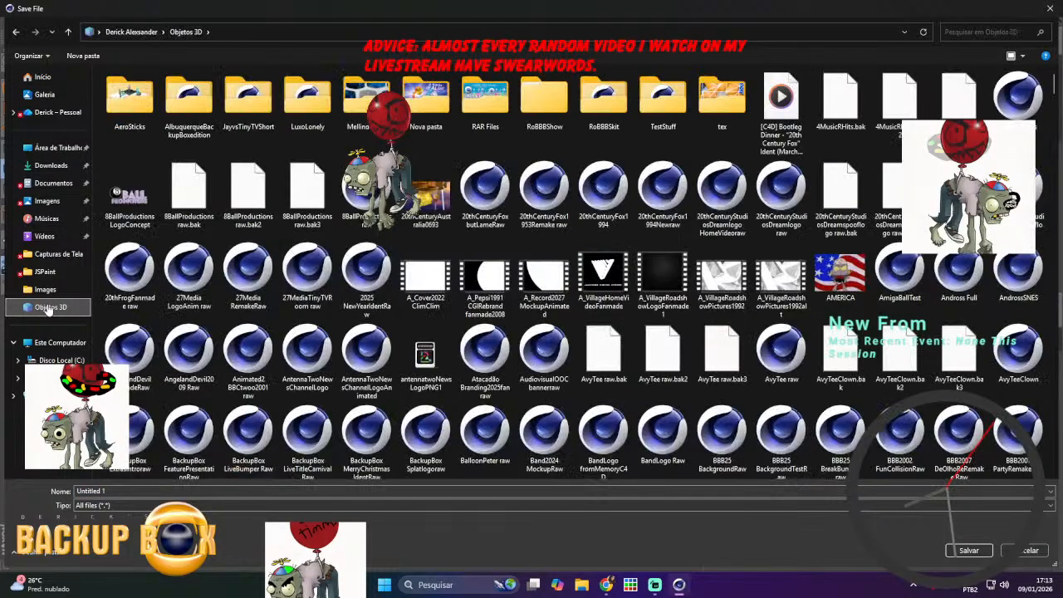
left_click(78, 493)
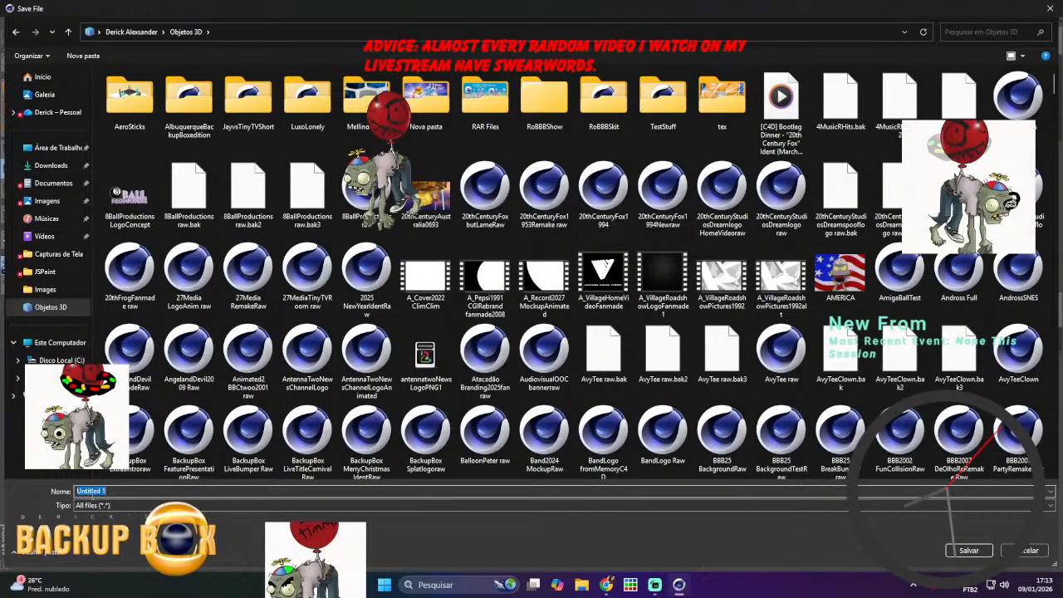
type("HitMusicChannel raw")
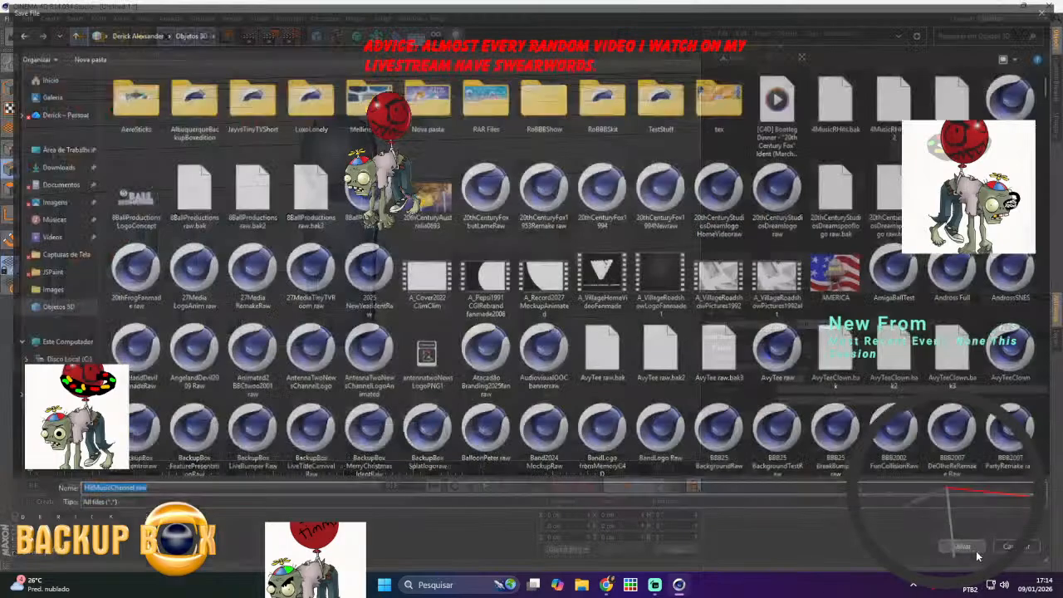
left_click(973, 551)
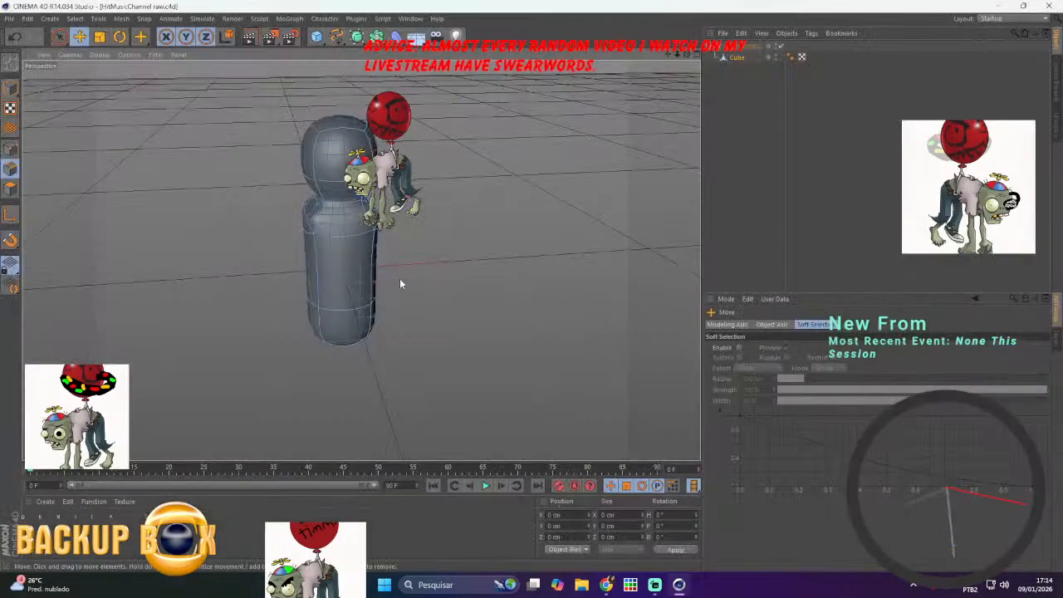
Select the lower edges of the inset shoulder faces on both sides and lower them to about Y 147 cm
left_click(310, 222)
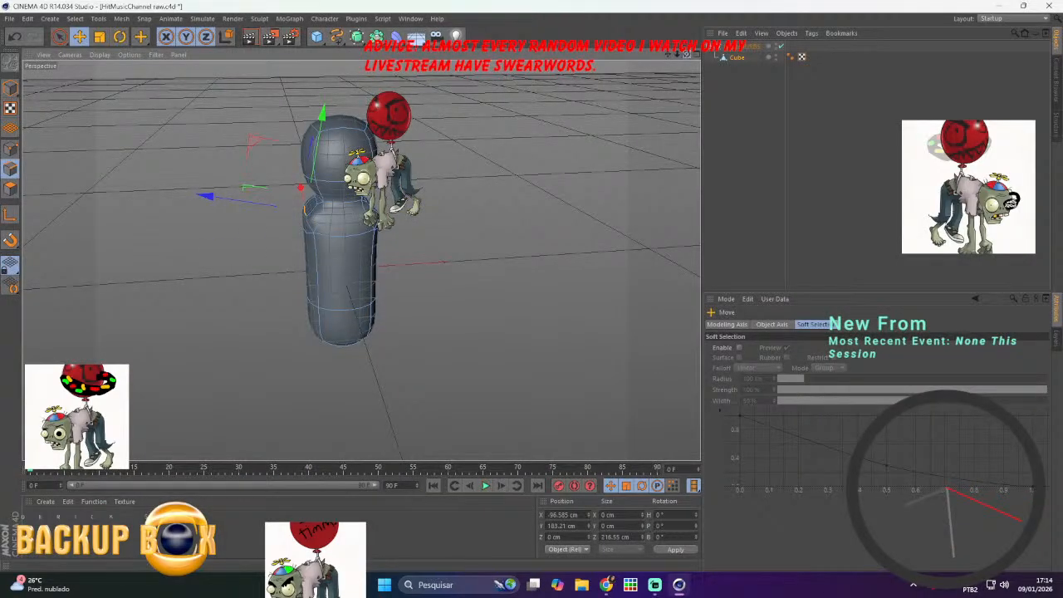
left_click_drag(686, 52, 676, 51)
left_click(401, 218)
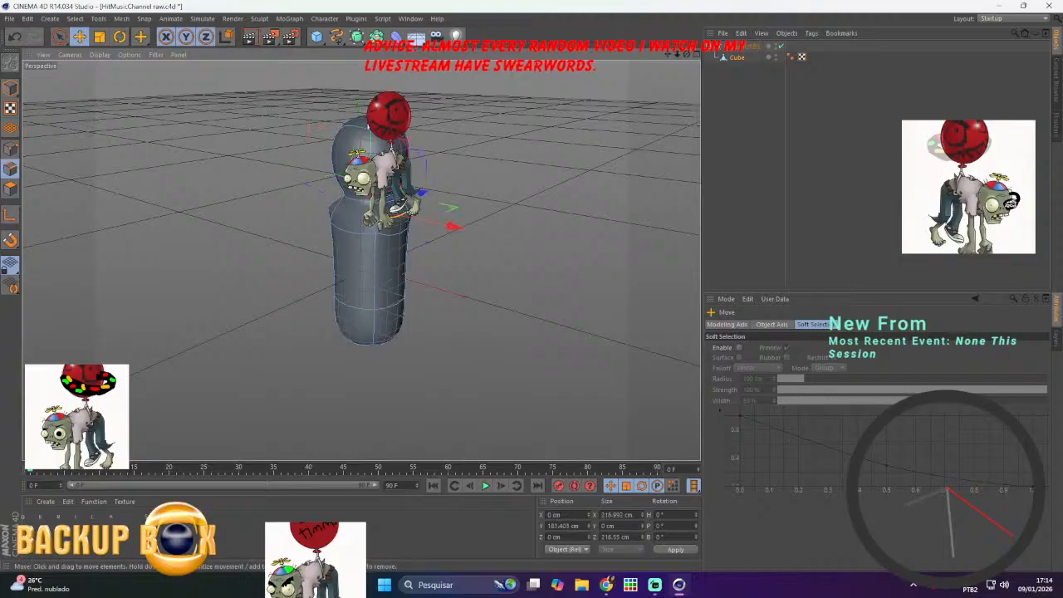
left_click(368, 131)
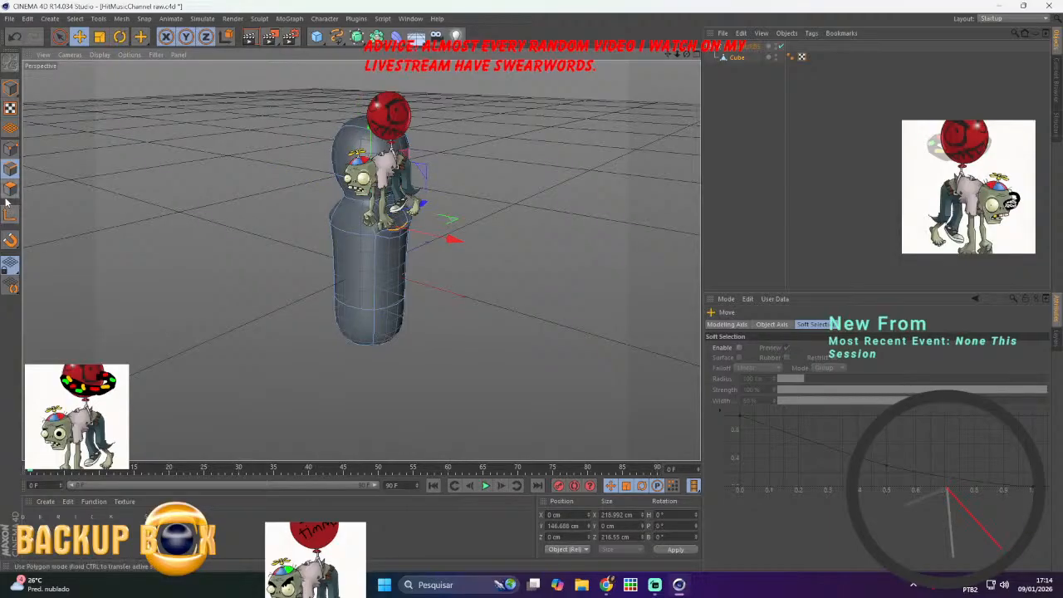
Extrude the inset shoulder polygons outward on both sides into arm stubs spanning about 467 cm
left_click(79, 36)
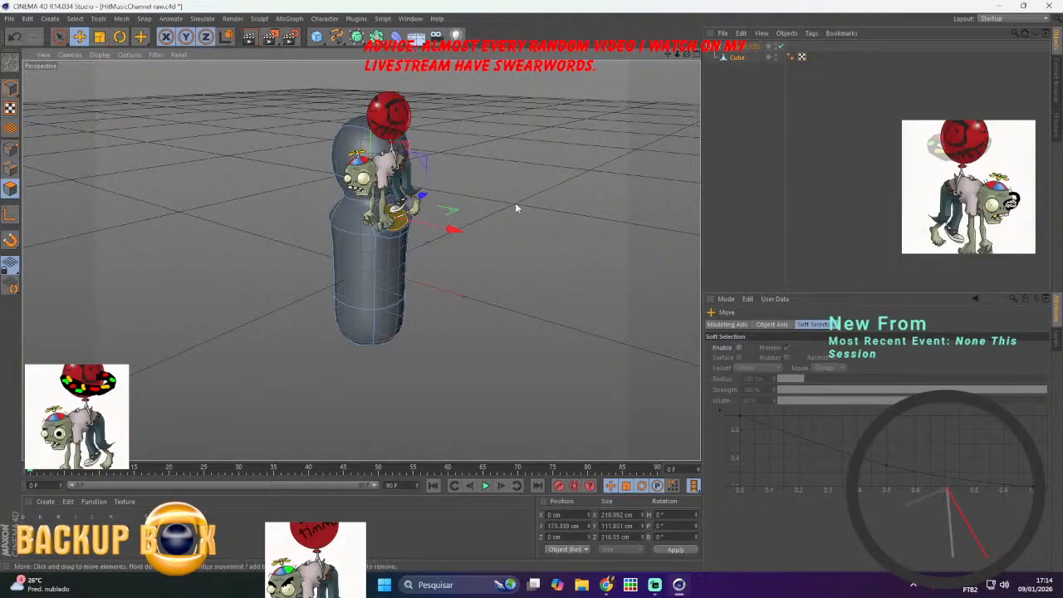
right_click(511, 222)
left_click(548, 327)
left_click_drag(565, 333, 619, 332)
left_click_drag(505, 177, 422, 201)
key("e")
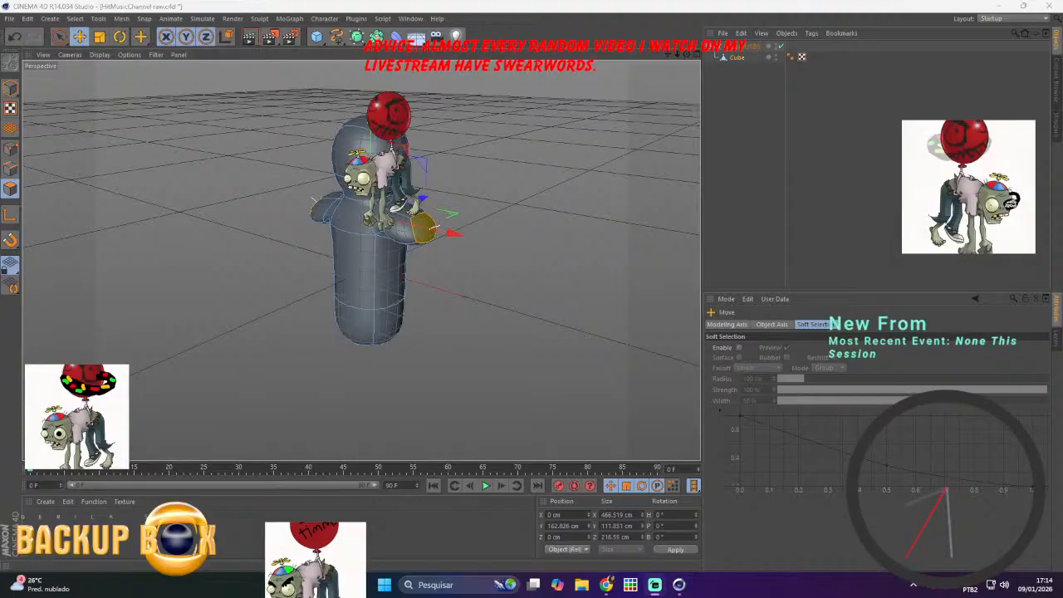
Even out the end polygons of both arm stubs with the Iron tool at 100 percent
left_click_drag(686, 55, 724, 34)
right_click(418, 133)
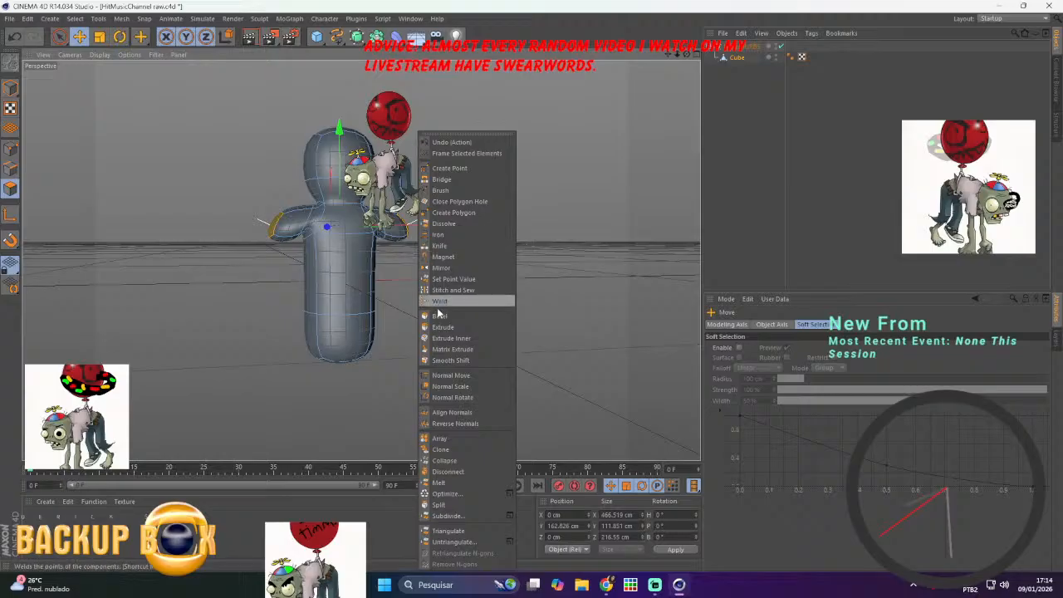
left_click(448, 235)
left_click_drag(449, 235, 491, 179)
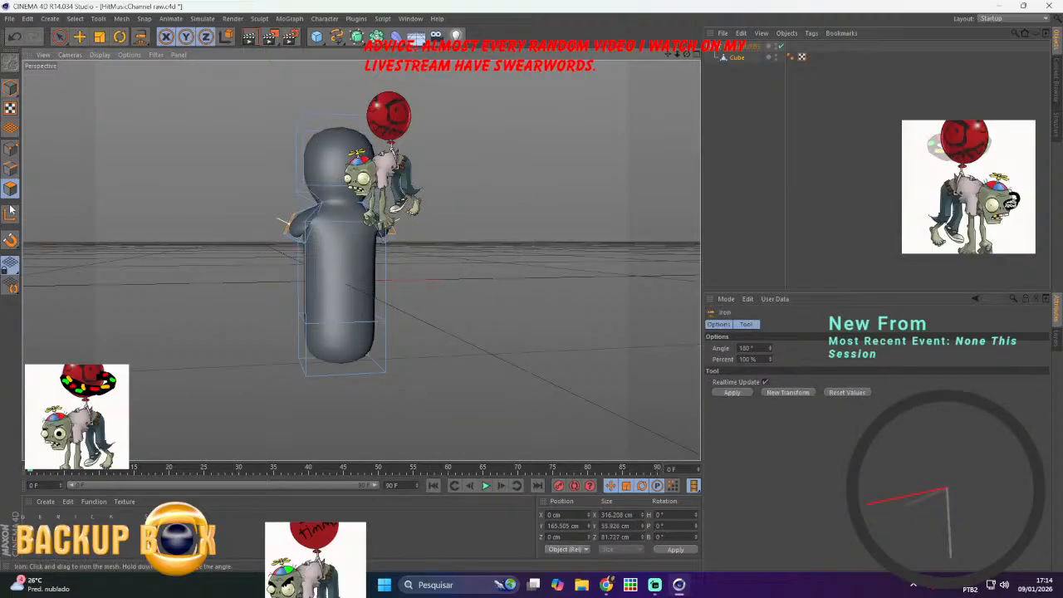
Select the upper polygons of both arm stubs and scale them apart to about 360 cm along X
left_click(79, 36)
left_click(313, 212)
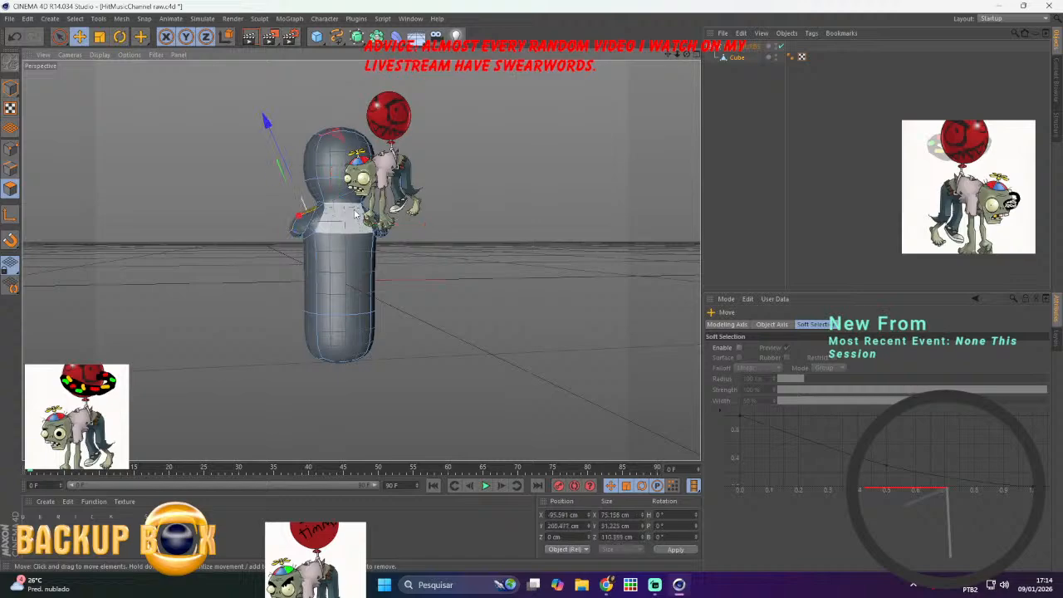
left_click(367, 213, "shift")
left_click(99, 37)
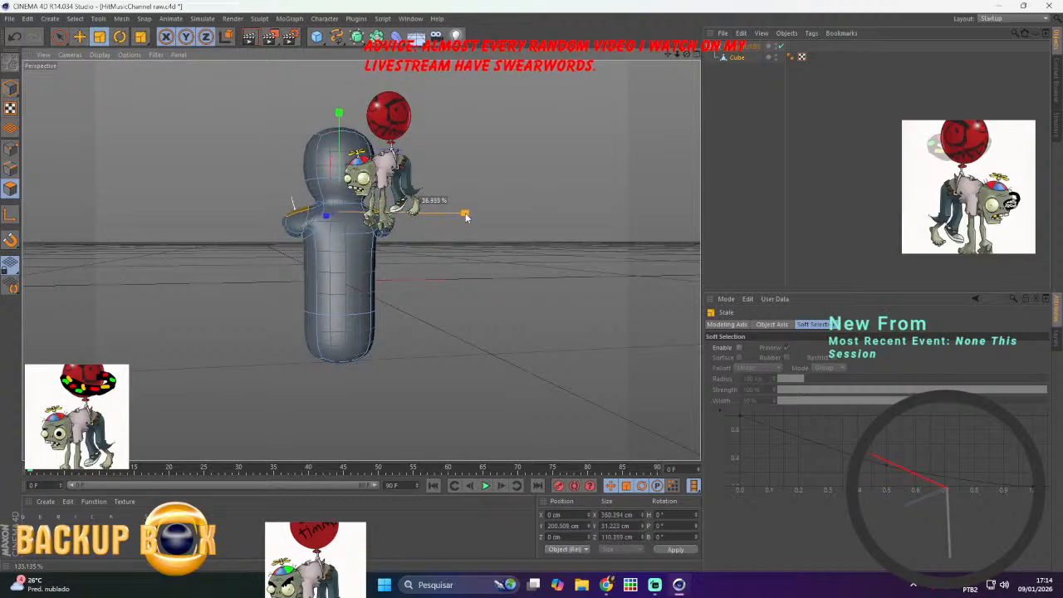
Select the end polygons of both arm stubs and scale them apart until the arms span about 1028 cm
left_click(281, 225)
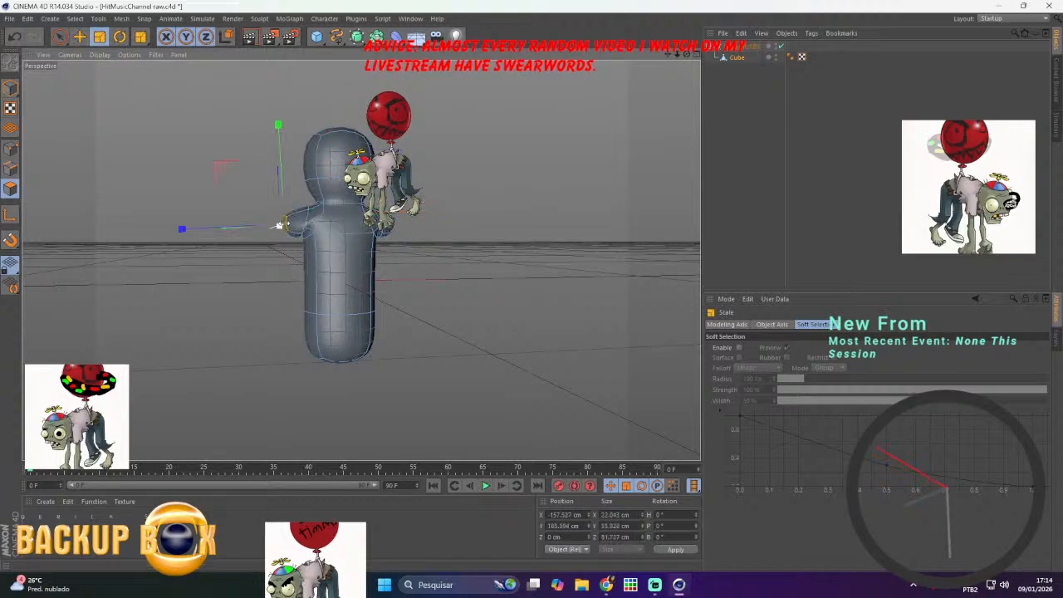
left_click(399, 224, "shift")
left_click_drag(422, 230, 592, 249)
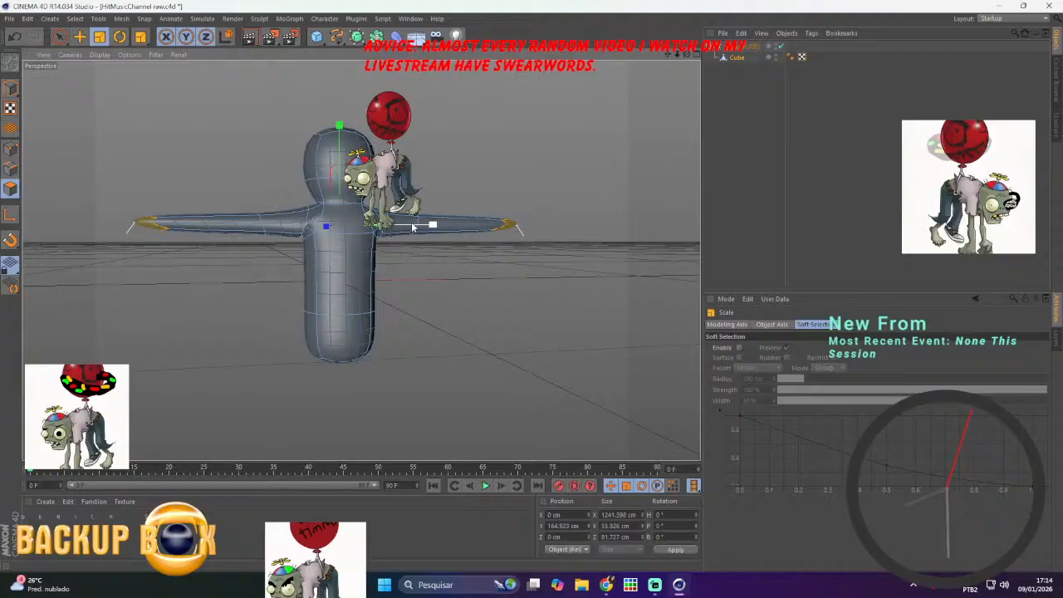
left_click_drag(421, 226, 407, 235)
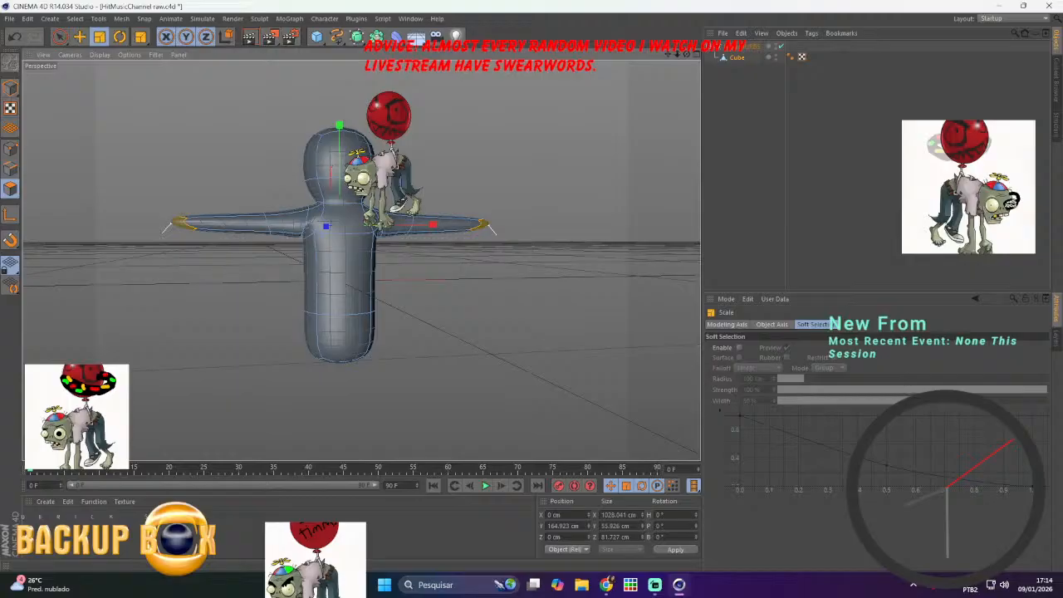
Scale both arm-tip polygons in to a span of about 848 cm and enlarge them to about 189 cm high
left_click(562, 266)
left_click_drag(686, 55, 635, 121)
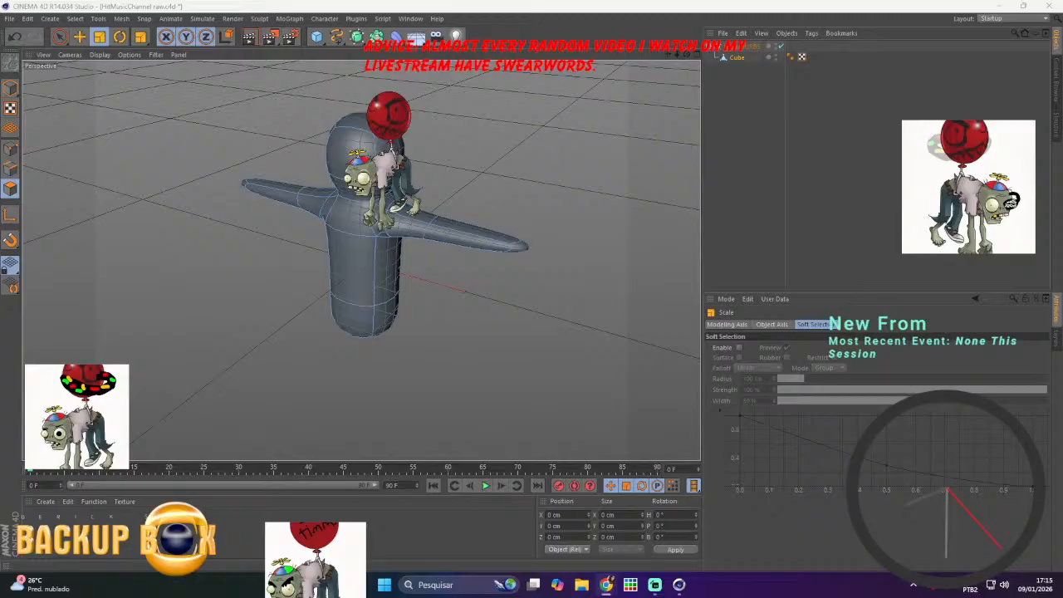
left_click(238, 189)
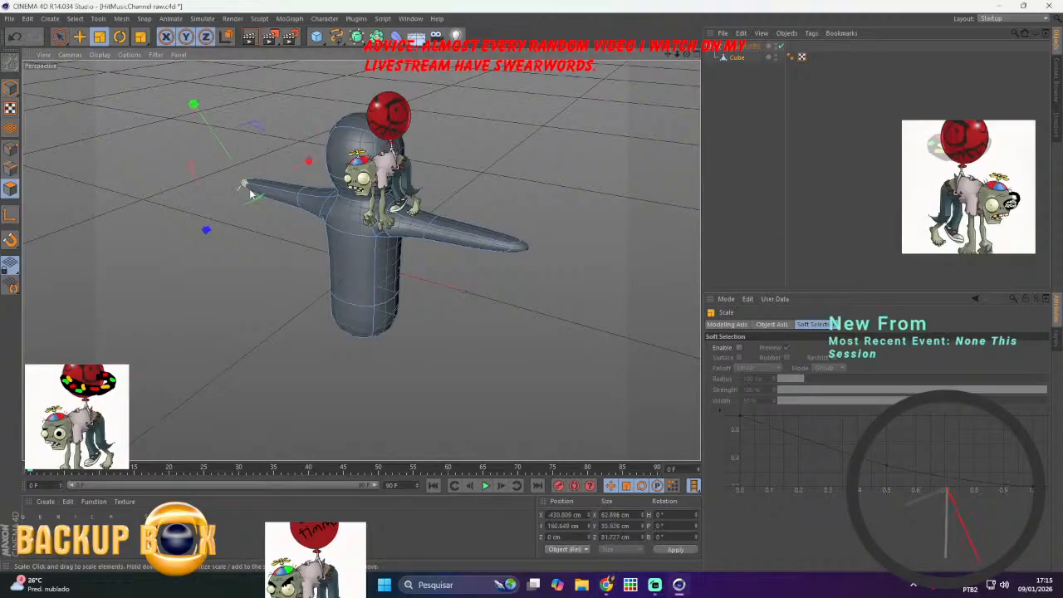
left_click(517, 249, "shift")
mouse_move(457, 236)
left_mouse_down()
mouse_move(435, 235)
mouse_move(451, 237)
left_mouse_up()
left_click_drag(364, 124, 616, 52)
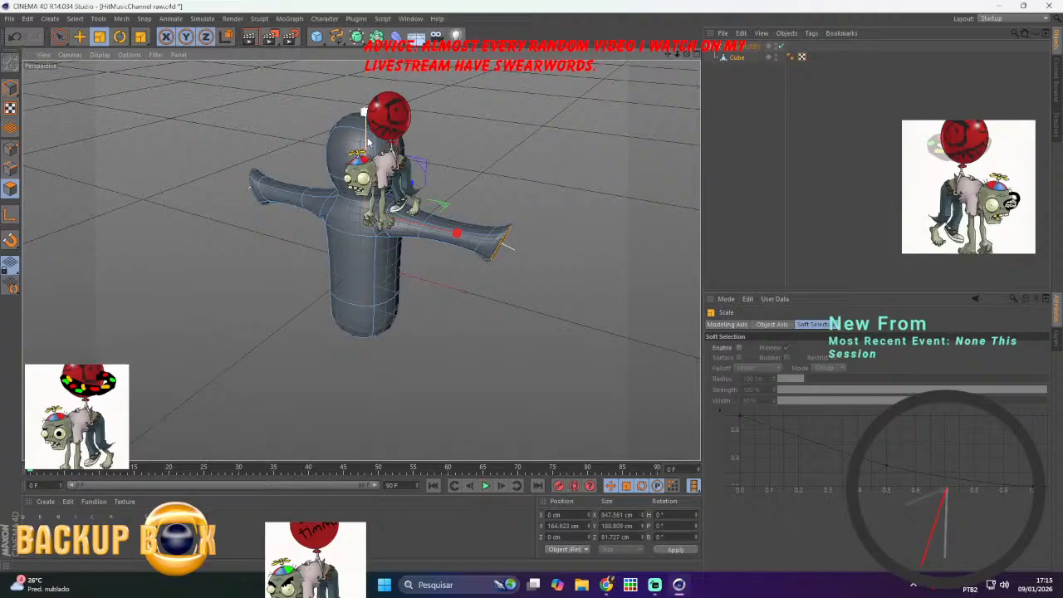
Iron the arm-tip polygons at 16 percent and extrude them outward into hands spanning about 1042 cm
right_click(509, 171)
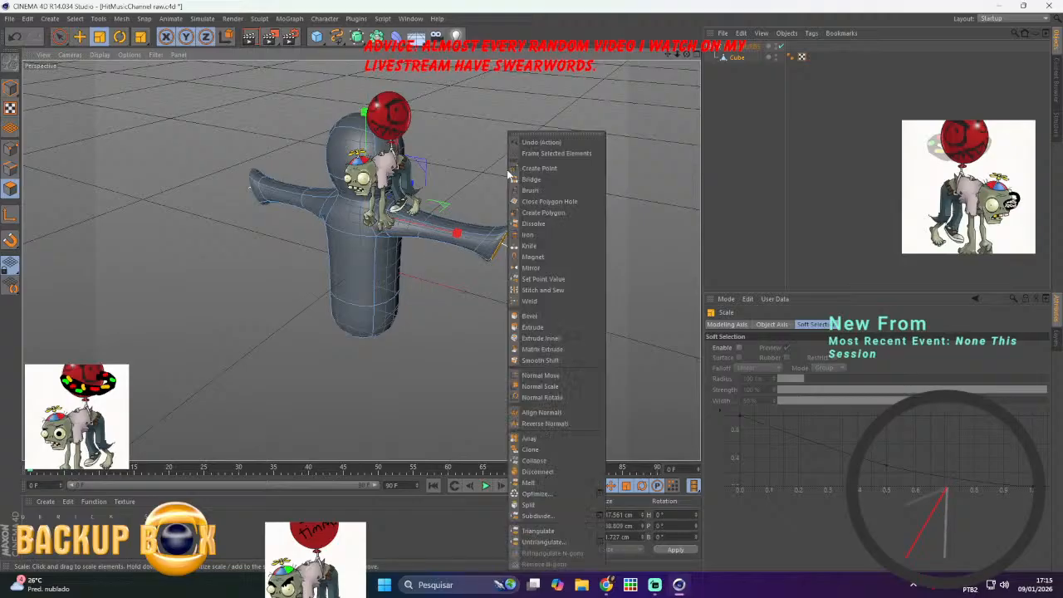
left_click(529, 235)
left_click_drag(446, 236, 543, 236)
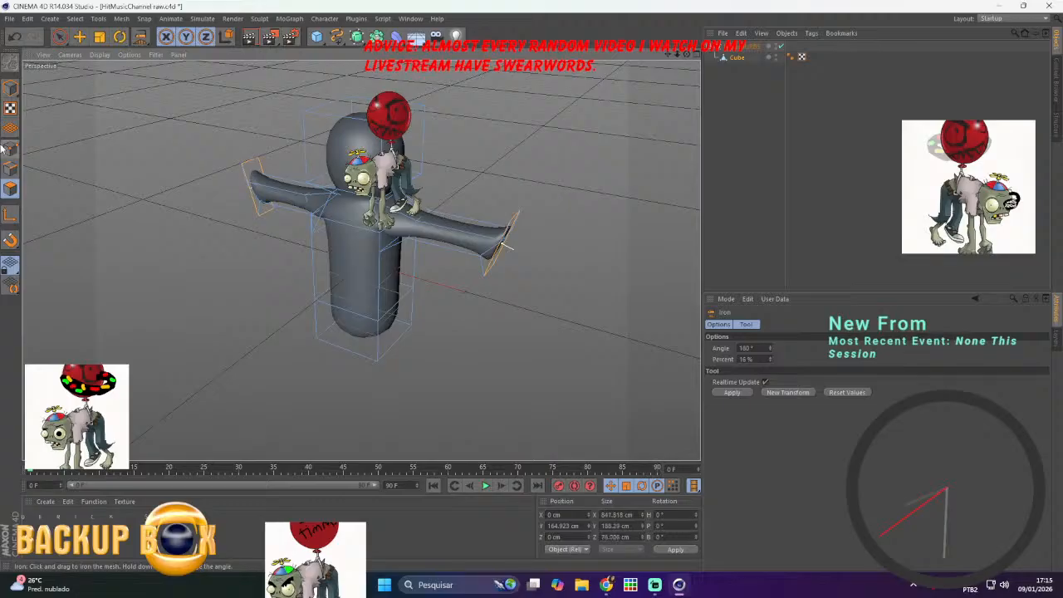
left_click(99, 37)
left_click_drag(454, 245, 510, 235)
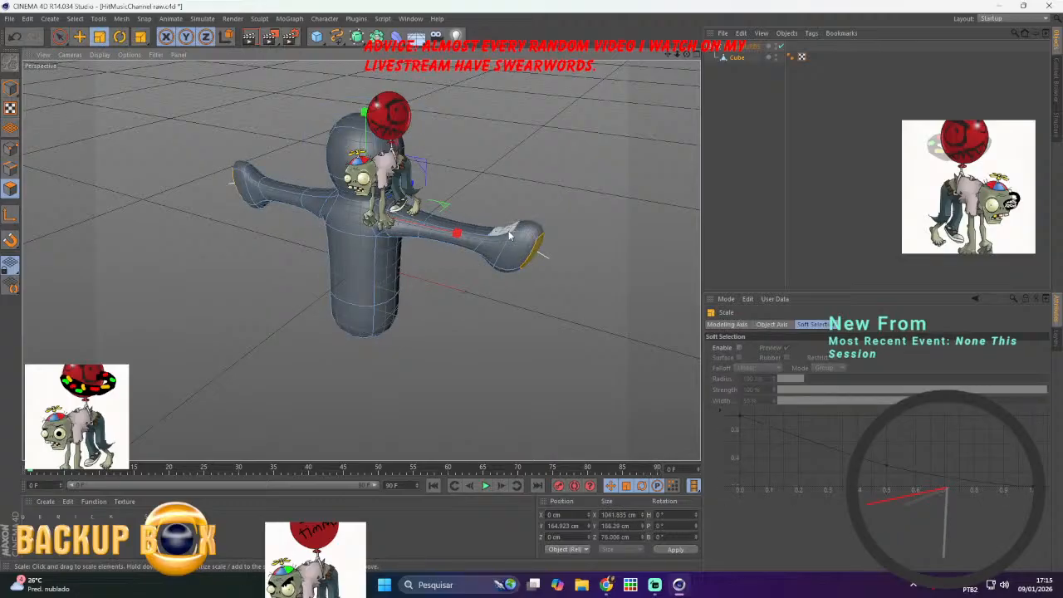
Extrude the upper polygons of both hands into thumb stubs
key("ctrl+z")
right_click(515, 170)
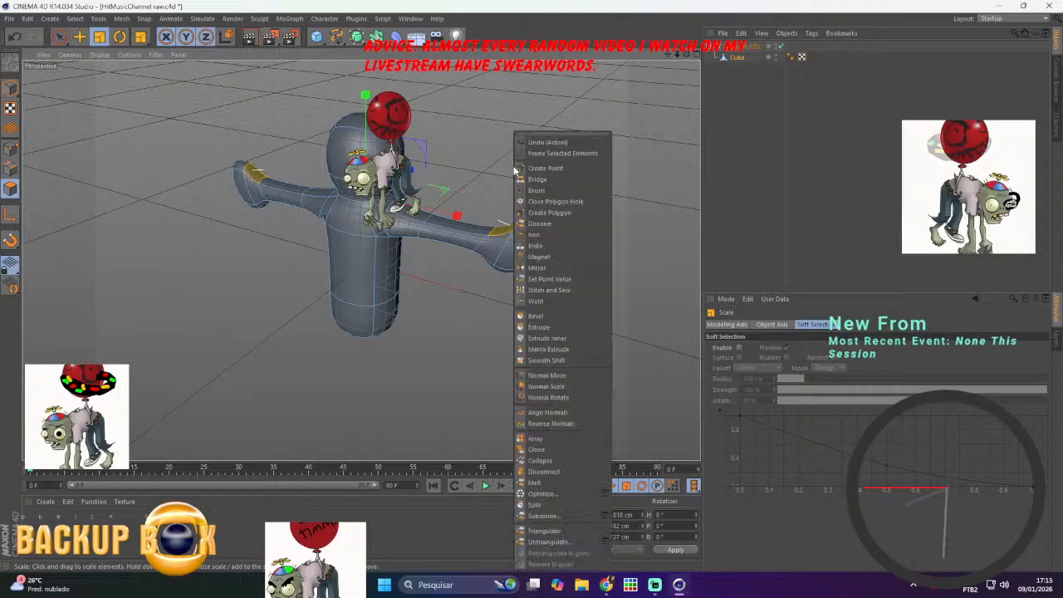
left_click(538, 325)
left_click_drag(534, 301, 590, 302)
Scale the thumb-end polygons apart along X and lower them to form short, upward-pointing thumbs
left_click(100, 39)
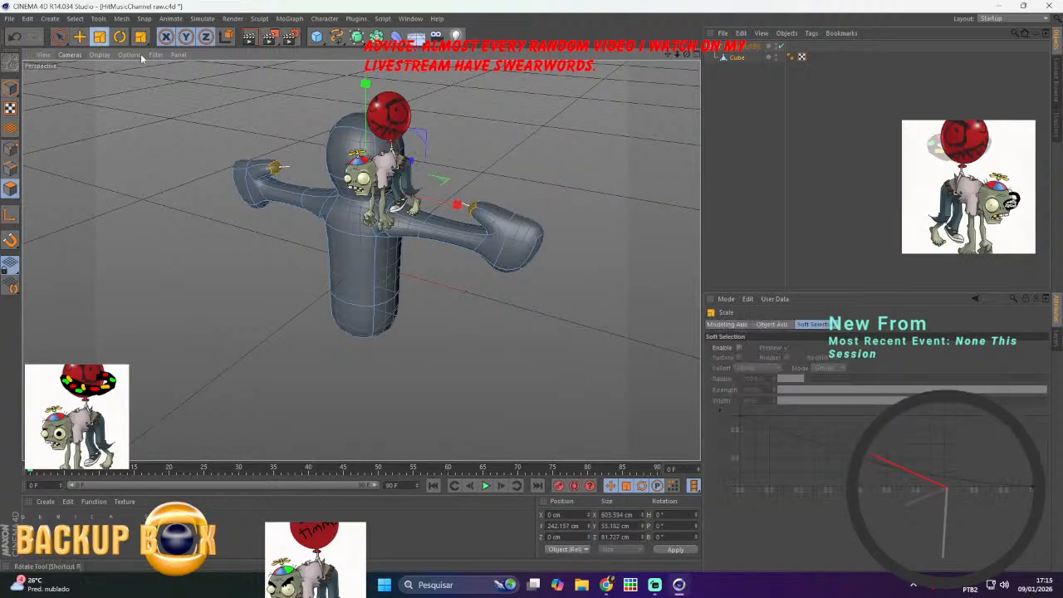
left_click_drag(455, 201, 491, 206)
left_click(81, 37)
left_click_drag(365, 83, 360, 258)
left_click(100, 38)
left_click_drag(456, 190, 446, 223)
Inset the outer end polygons of both hands with Extrude Inner and widen the inner faces to about 45 cm along Z
left_click(531, 252)
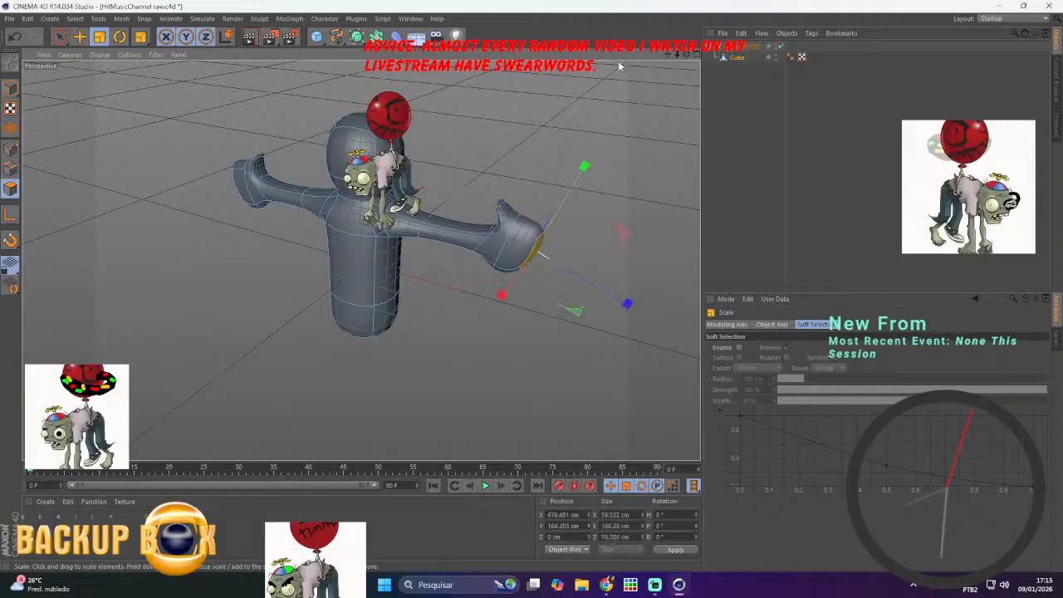
left_click_drag(686, 55, 797, 65)
left_click(173, 285, "shift")
right_click(390, 131)
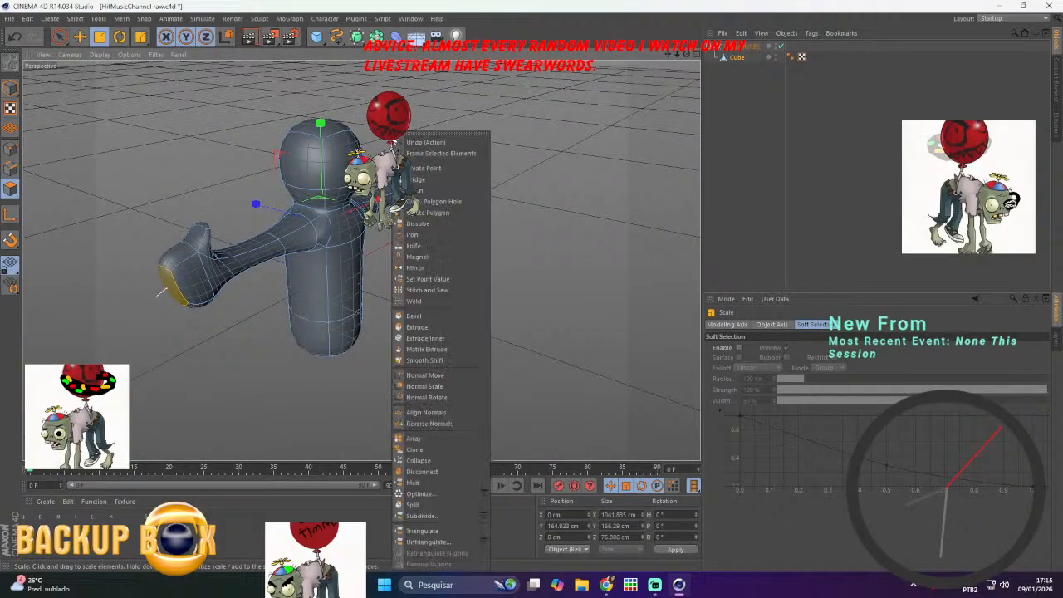
left_click(432, 339)
left_click_drag(490, 128, 438, 127)
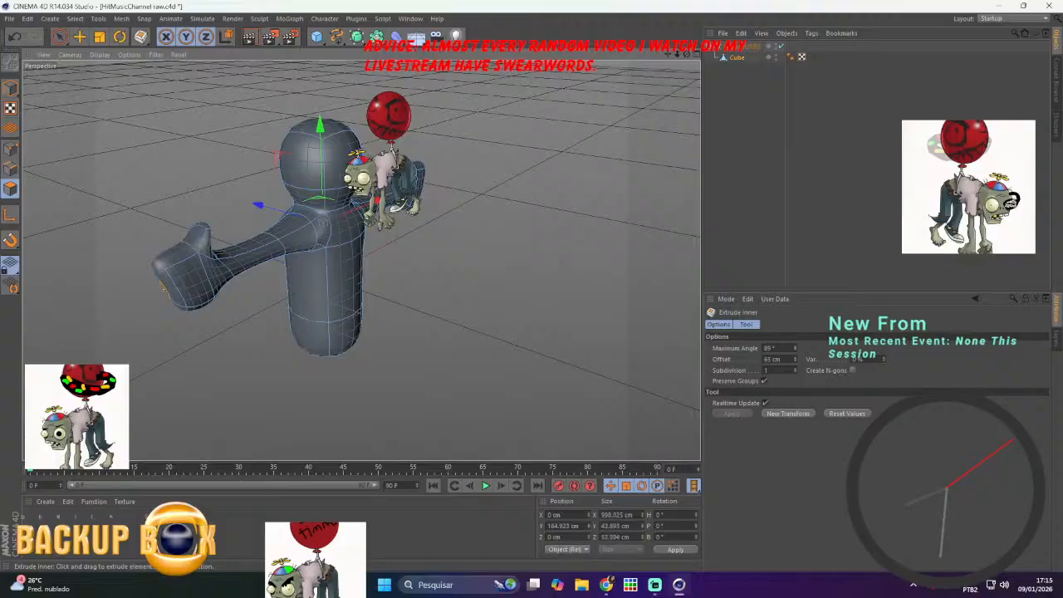
left_click(100, 37)
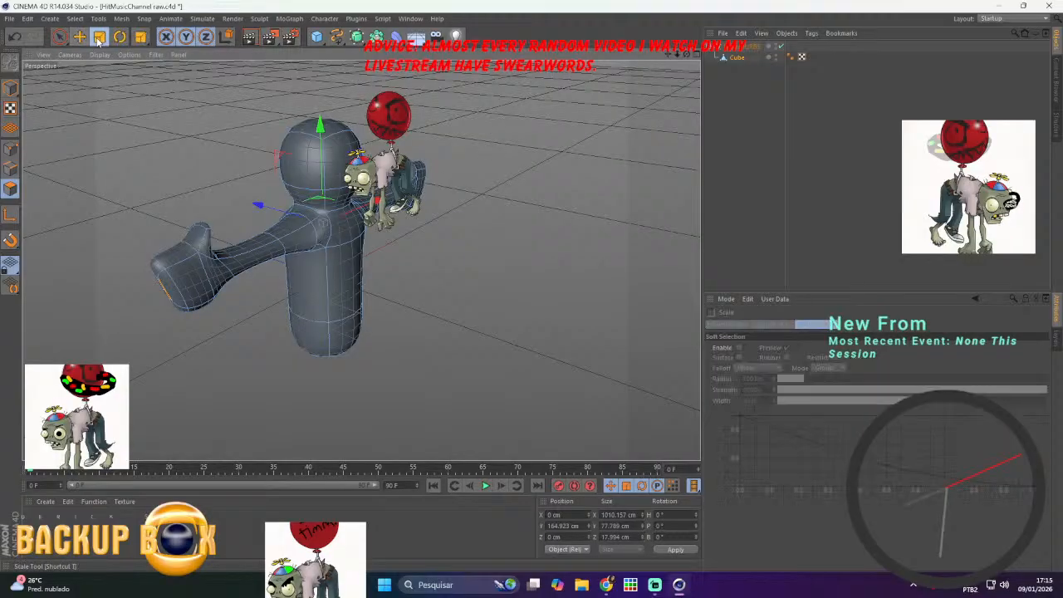
left_click_drag(137, 194, 533, 288)
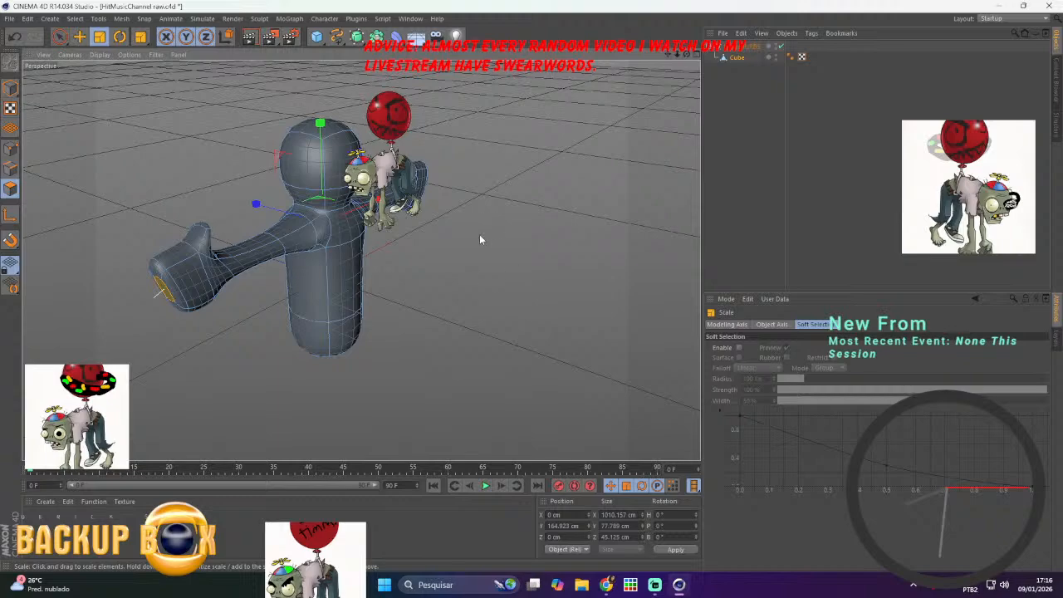
left_click_drag(687, 54, 521, 284)
right_click(521, 285)
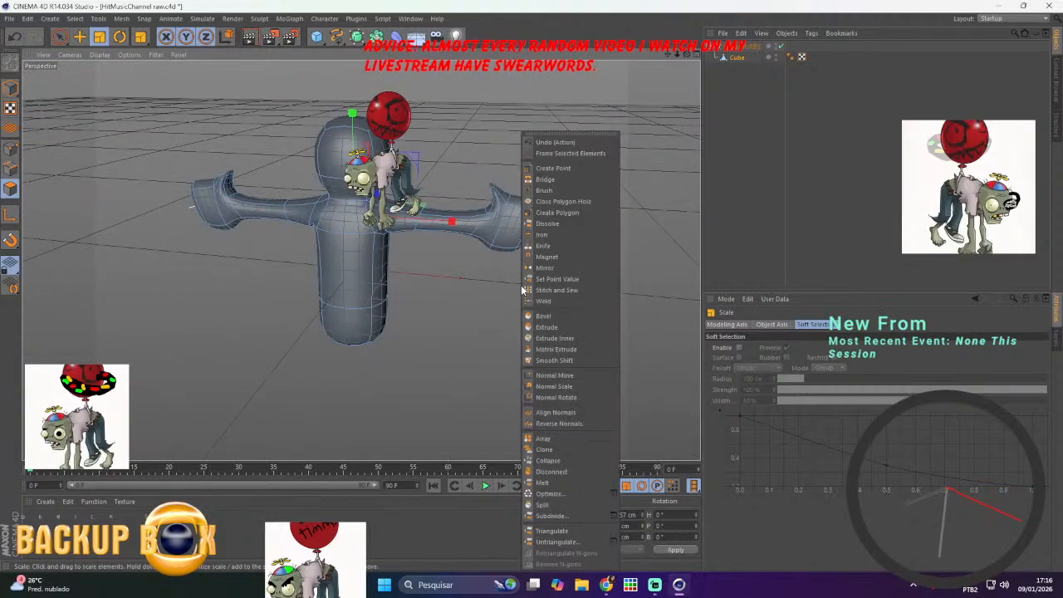
left_click(545, 327)
left_click_drag(538, 230, 543, 232)
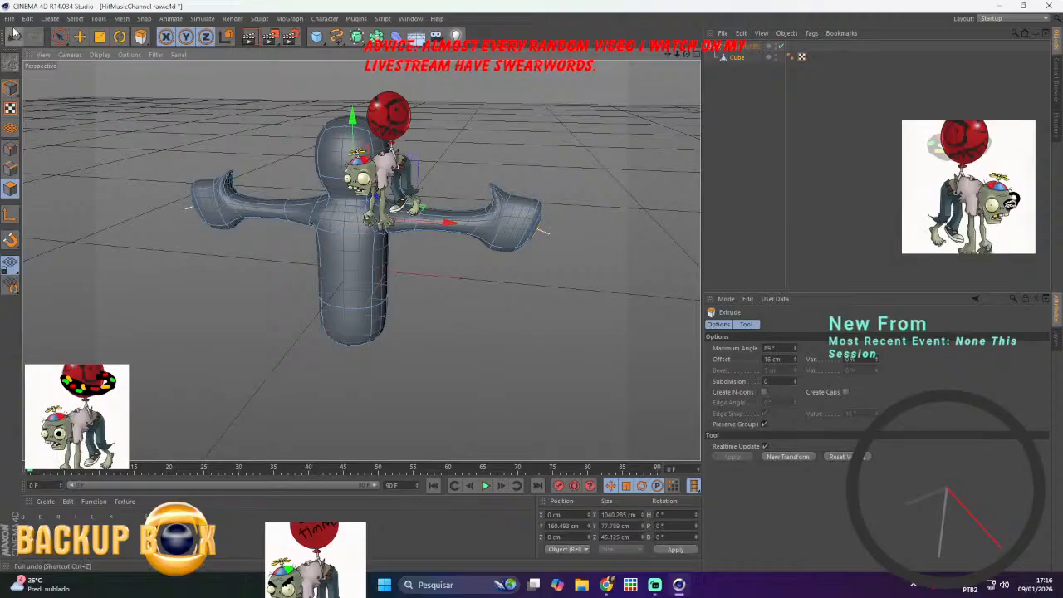
left_click(99, 36)
left_click(25, 39)
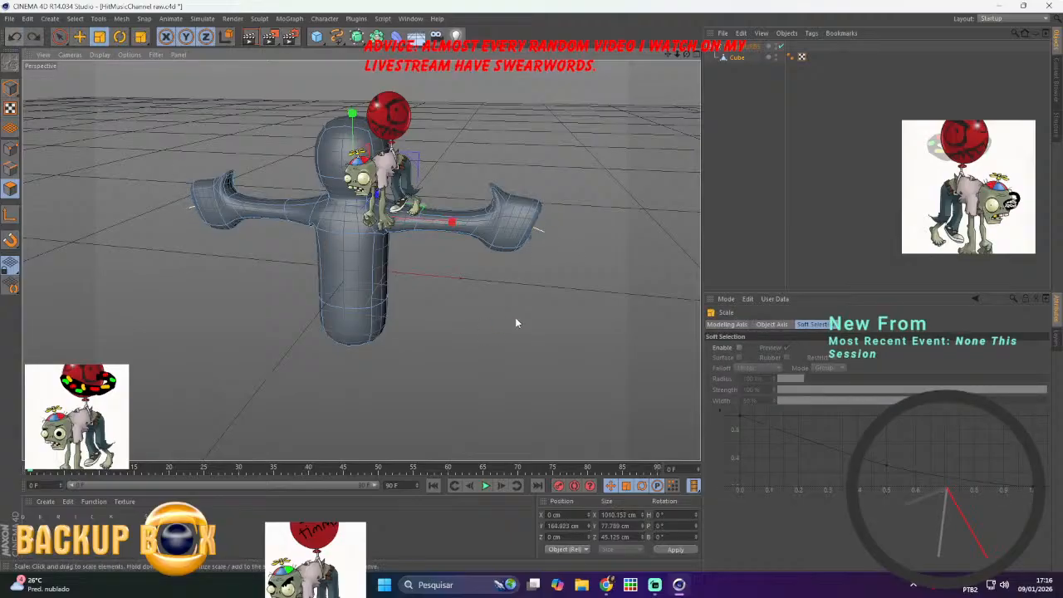
Inset the hand-end polygons by 10 cm with Extrude Inner and extrude them 68 cm into middle fingers
right_click(523, 299)
left_click(573, 344)
left_click_drag(687, 55, 602, 35)
left_click_drag(531, 265, 521, 266)
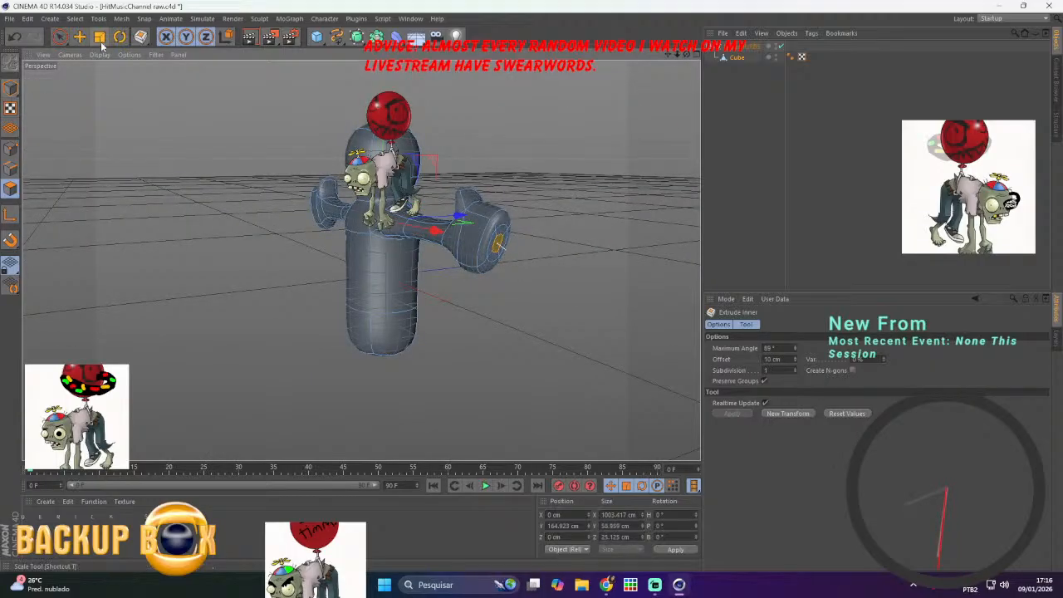
right_click(160, 301)
left_click(183, 330)
left_click_drag(183, 319, 220, 318)
Select the polygons above and below the middle finger on both hands and extrude them 93 cm into fingers
left_click(504, 218)
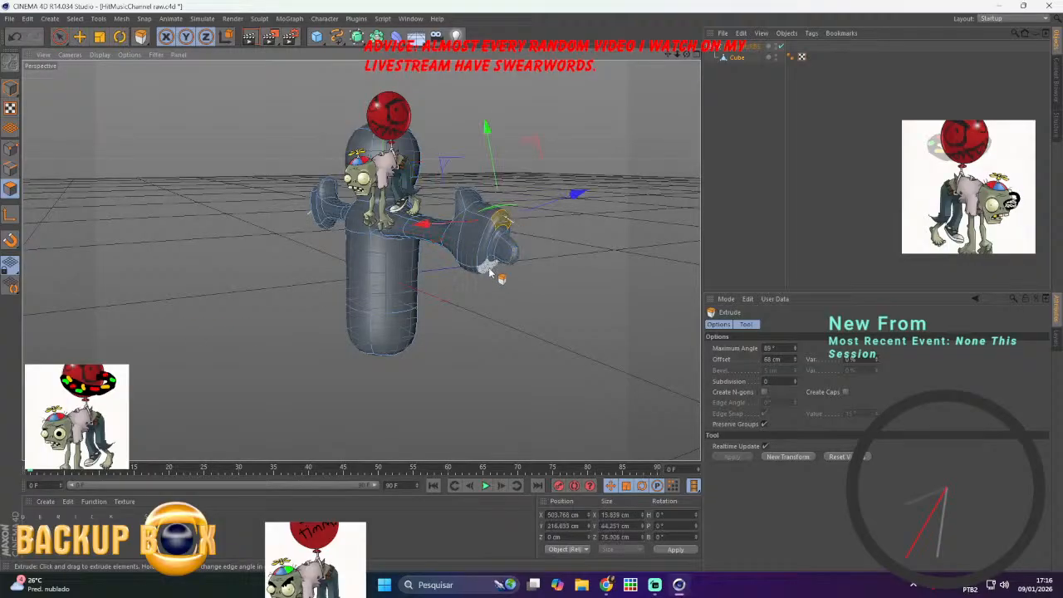
left_click(488, 267, "shift")
left_click_drag(687, 55, 690, 55)
left_click(171, 200, "shift")
left_click(200, 246, "shift")
left_click_drag(448, 273, 487, 272)
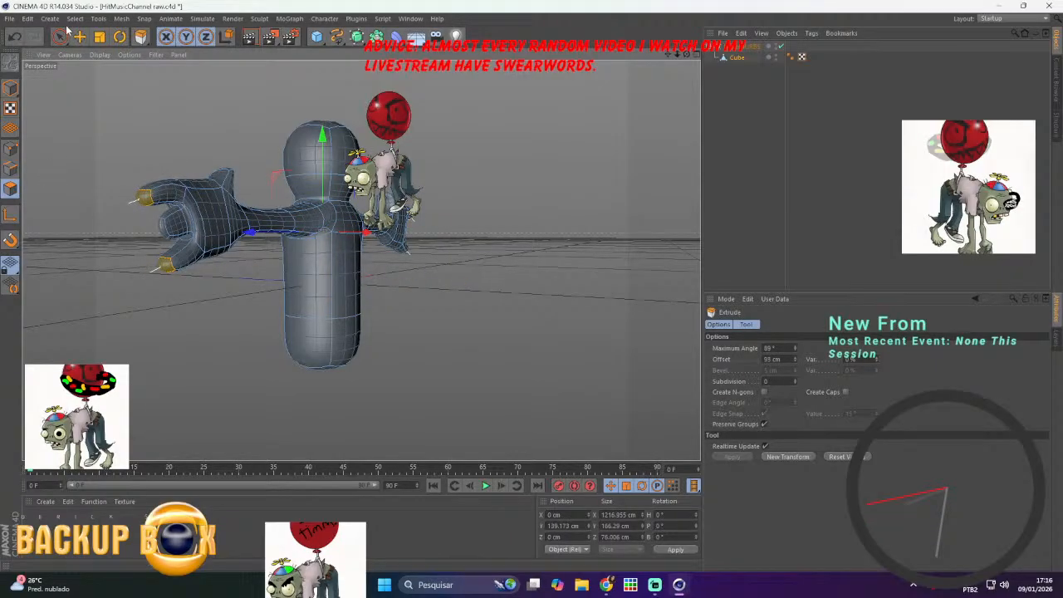
Lengthen both middle fingers by extruding their tip polygons outward
left_click(168, 227)
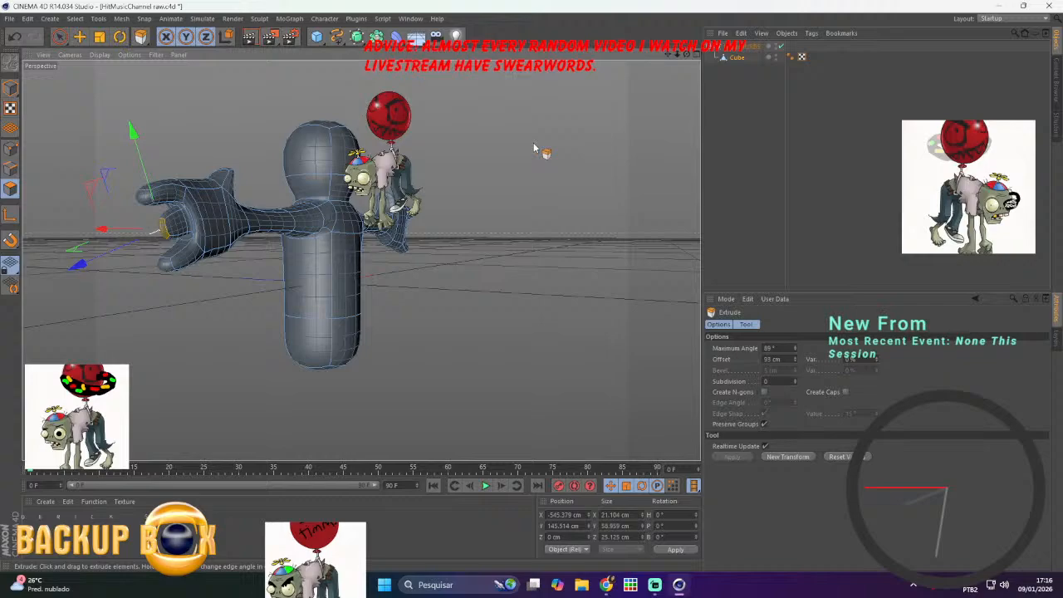
left_click_drag(687, 54, 556, 70)
left_click(563, 250, "shift")
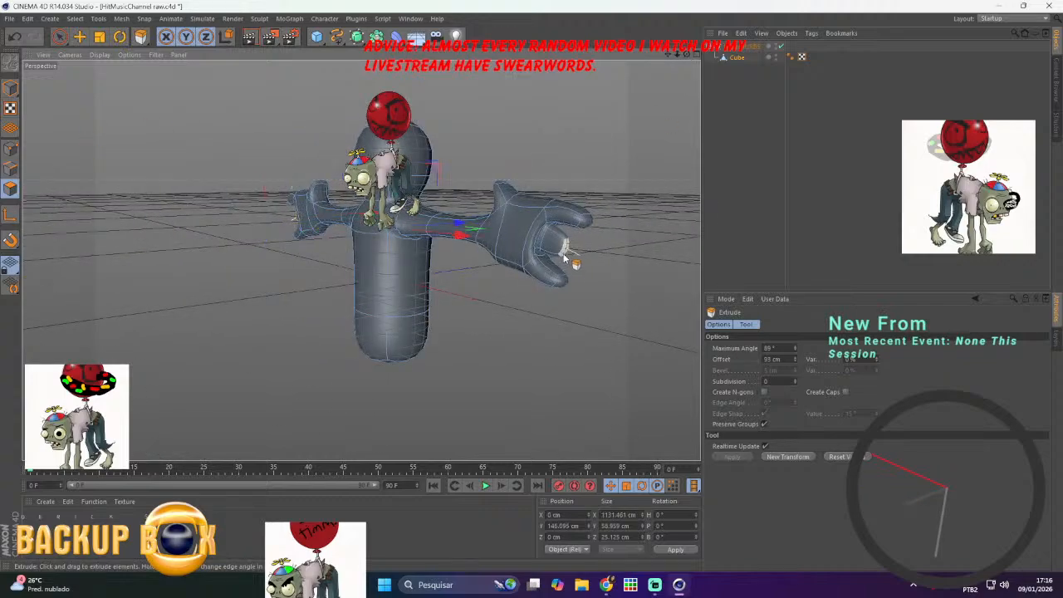
left_click_drag(582, 313, 626, 312)
Extrude the tip polygons of both thumbs 53 cm
left_click(496, 186)
left_click(318, 184, "shift")
left_click_drag(328, 133, 373, 133)
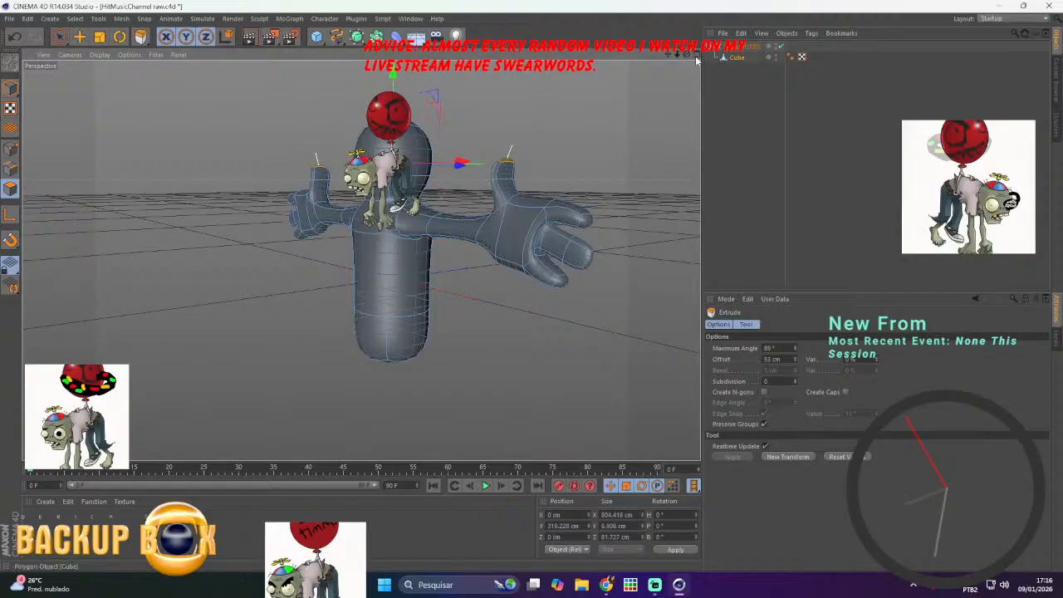
Thicken both thumbs by scaling their inner side polygons toward the body to a span of about 744 cm
left_click_drag(687, 54, 751, 78)
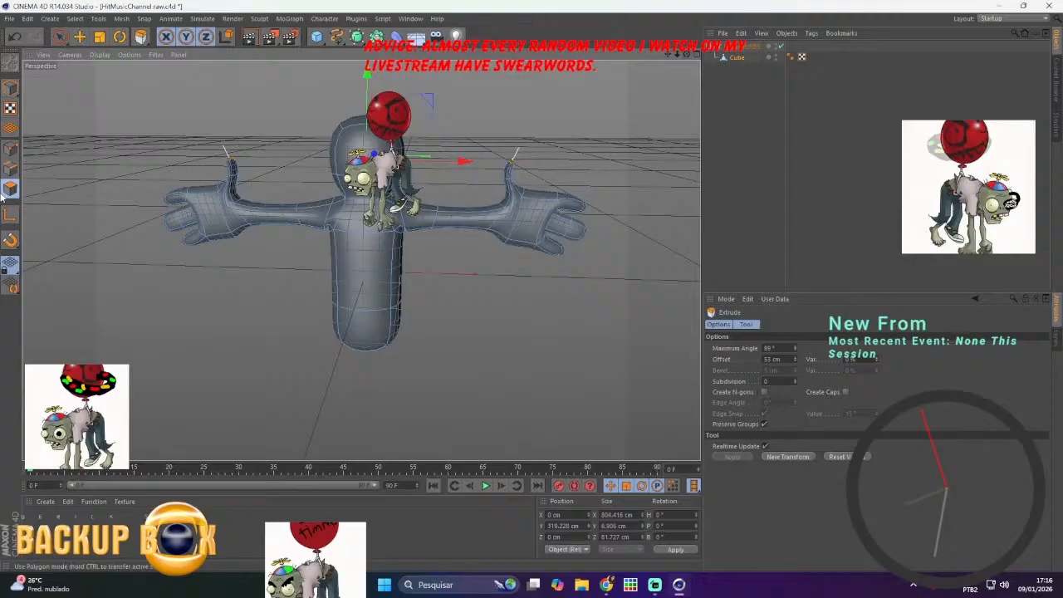
left_click(80, 36)
left_click(235, 172)
left_click(506, 171, "shift")
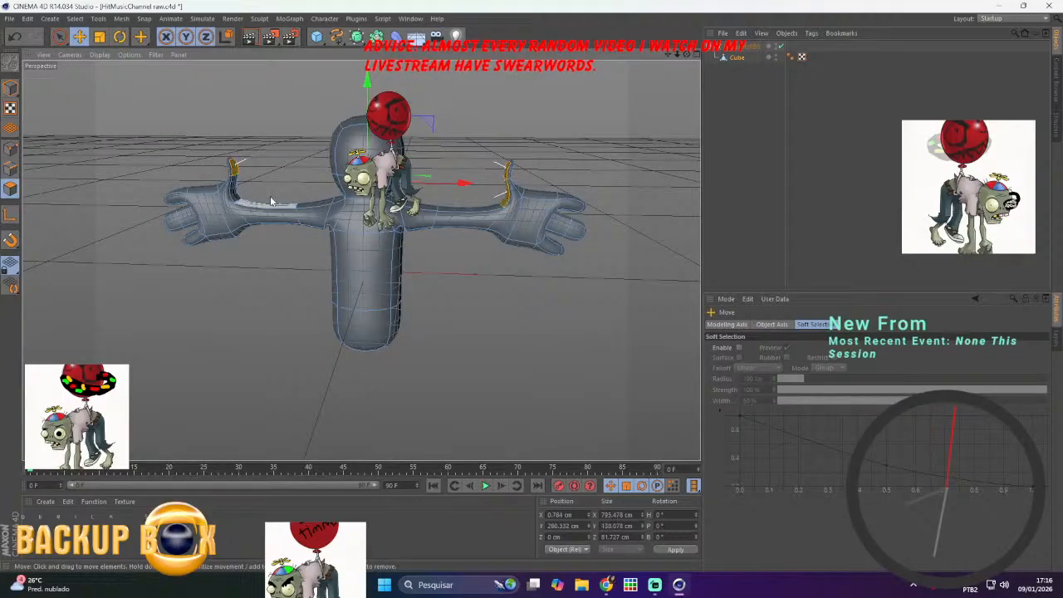
key("t")
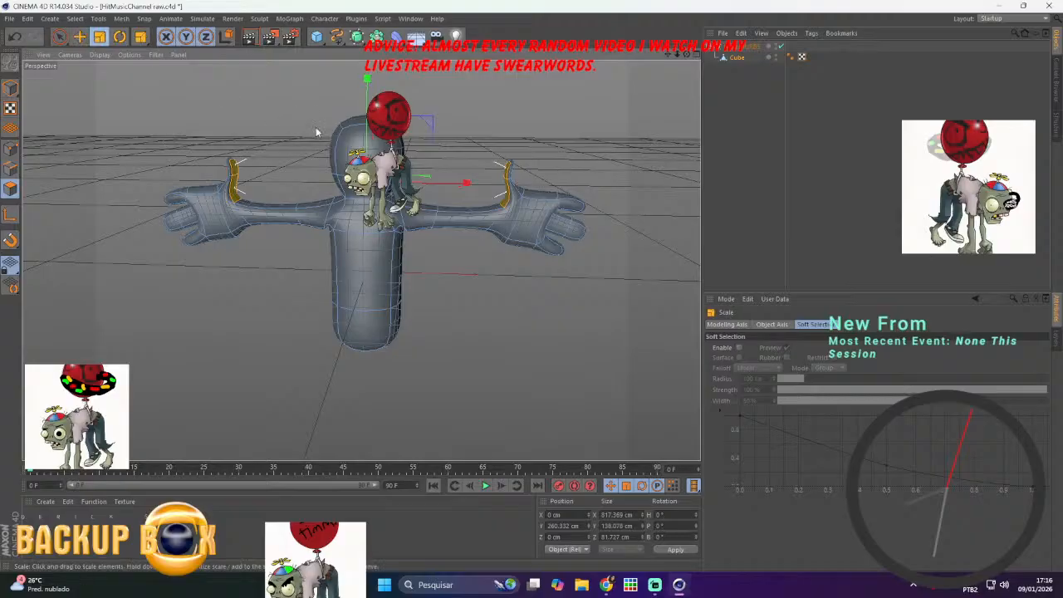
left_click_drag(466, 182, 459, 190)
left_click(59, 37)
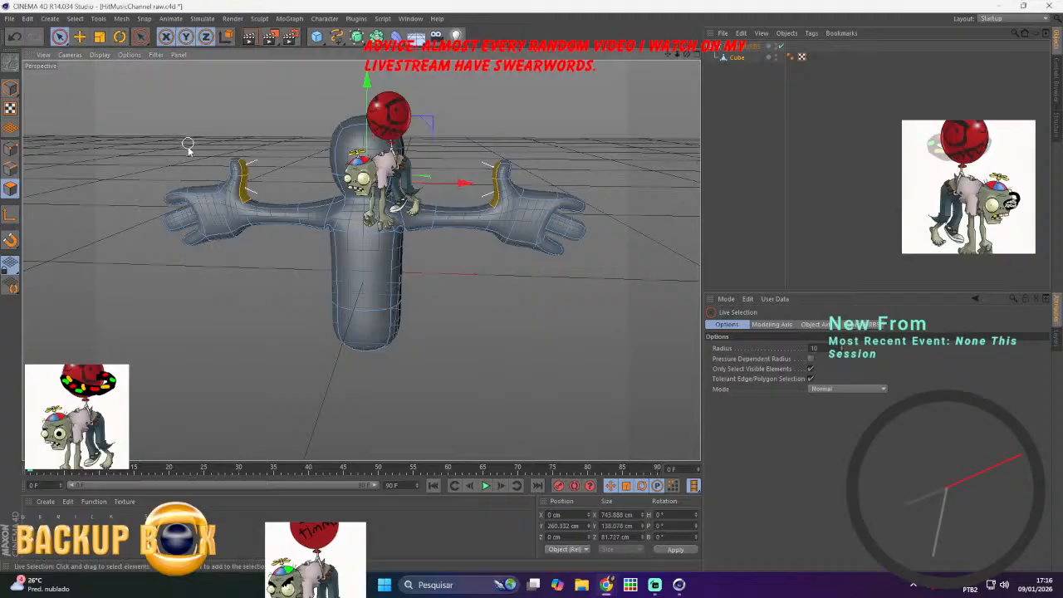
Turn off Only Select Visible Elements for Live Selection and select all polygons of both hands, including the thumbs
left_click_drag(188, 145, 171, 143)
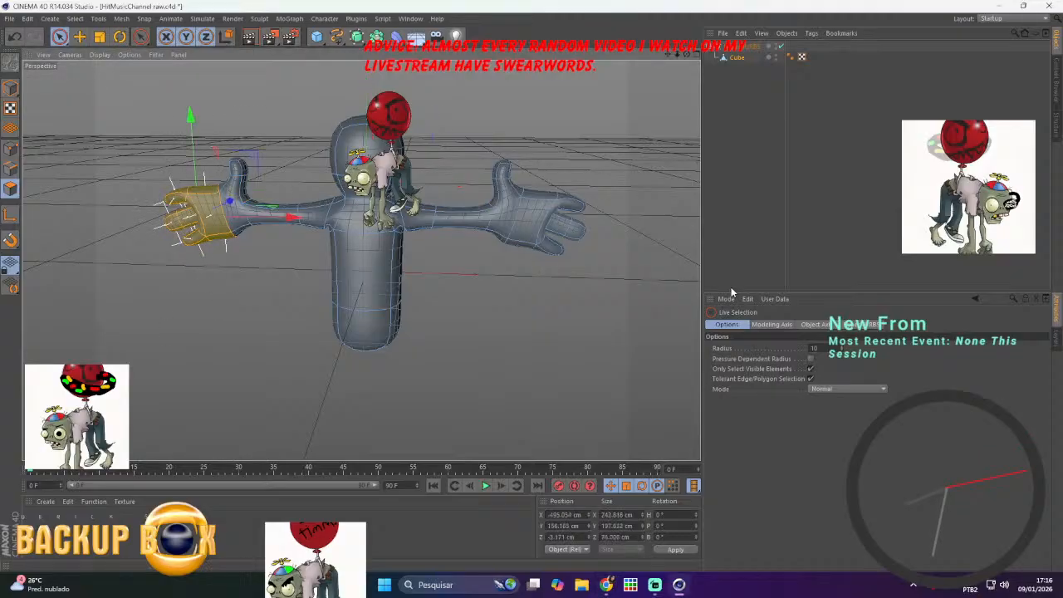
left_click(811, 368)
mouse_move(228, 157)
left_mouse_down()
mouse_move(229, 220)
mouse_move(204, 246)
mouse_move(164, 195)
left_mouse_up()
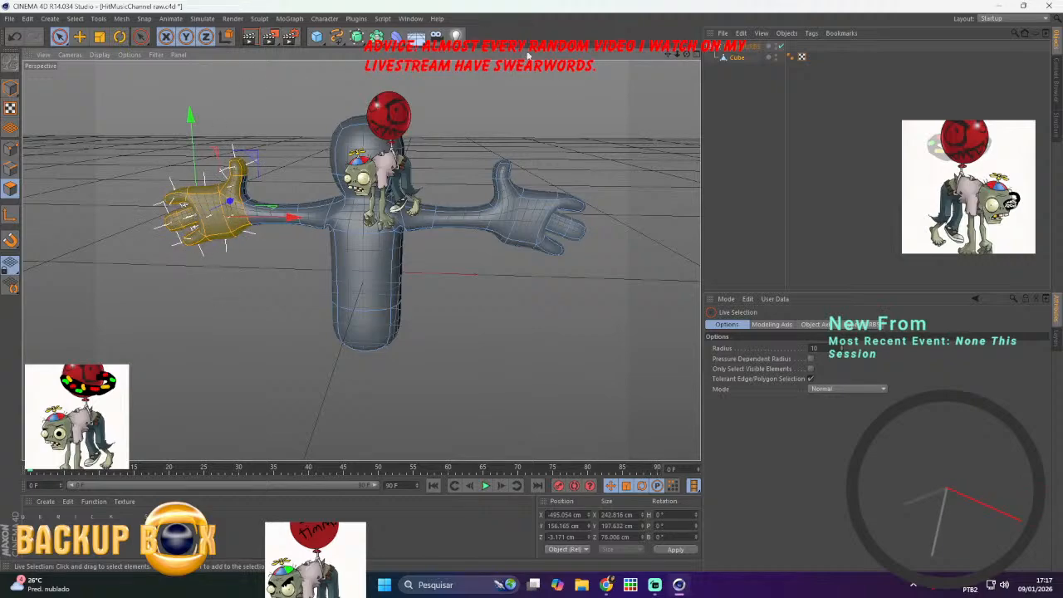
mouse_move(518, 177)
left_mouse_down()
mouse_move(523, 229)
mouse_move(556, 296)
left_mouse_up()
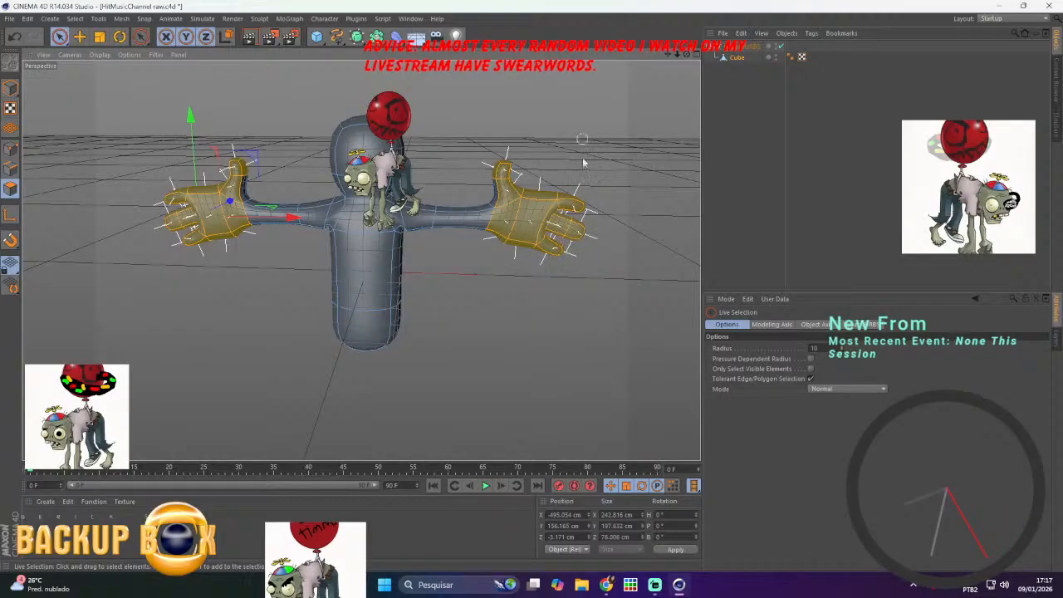
Scale both hands inward to a span of about 824 cm and lower them to about Y 165 cm
left_click(99, 37)
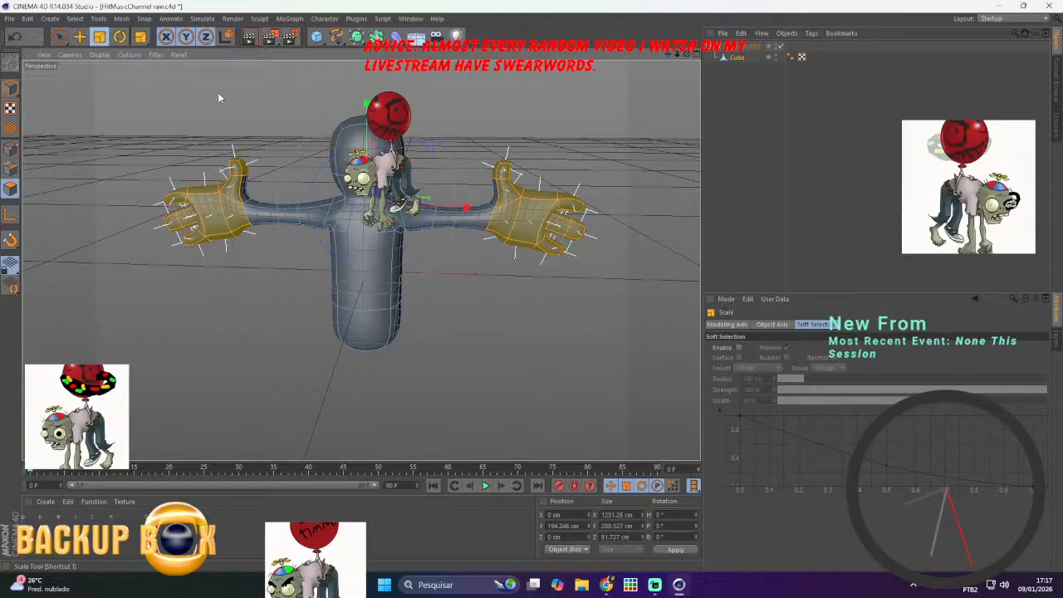
left_click_drag(471, 96, 428, 231)
left_click_drag(412, 237, 419, 236)
key("e")
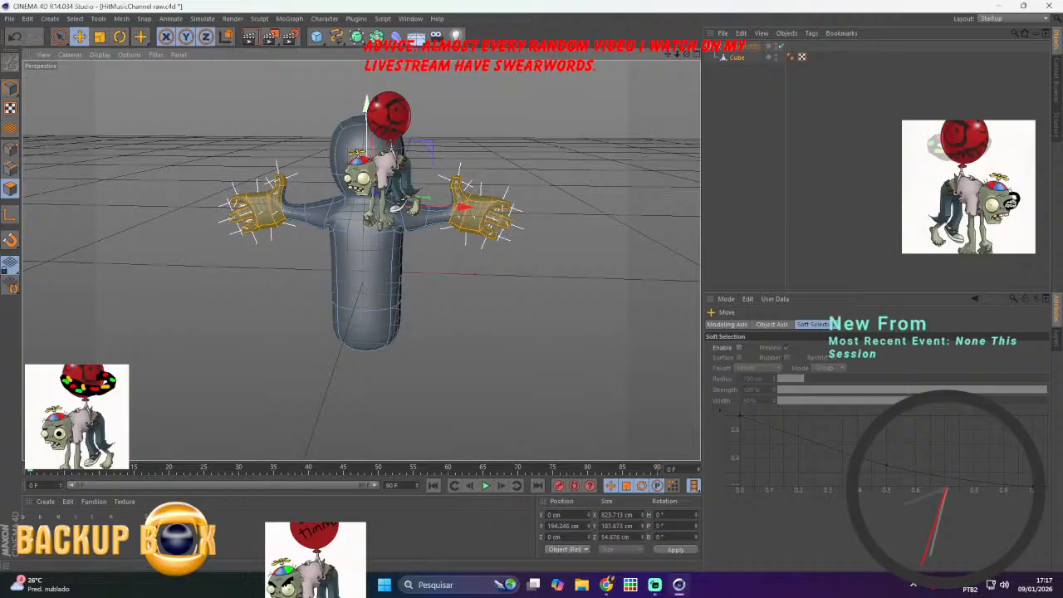
left_click_drag(365, 114, 364, 126)
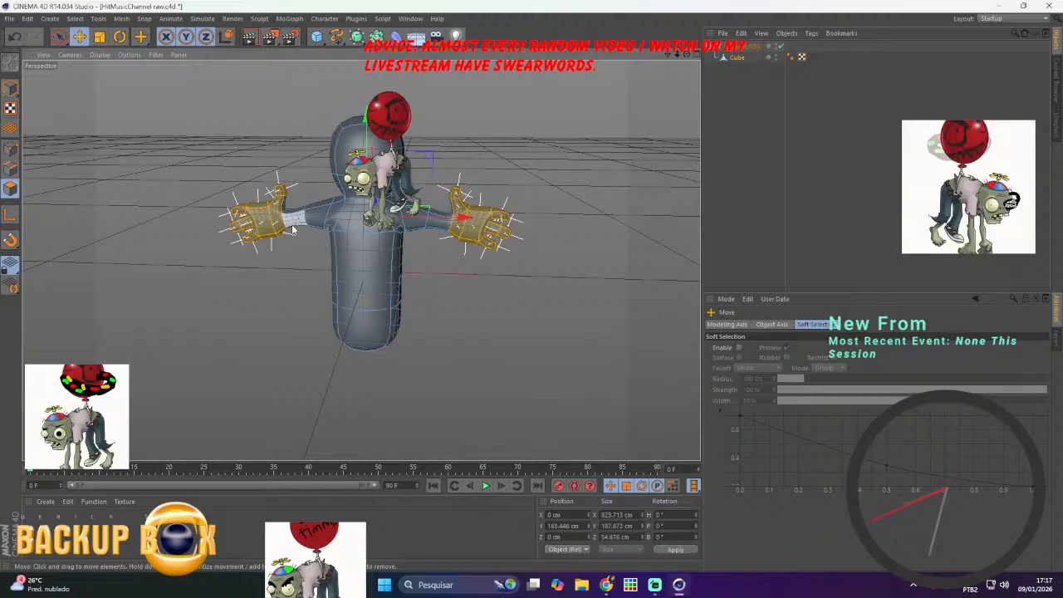
Scale both hands up again and try a Normal Scale on their polygons
key("t")
left_click_drag(565, 180, 644, 190)
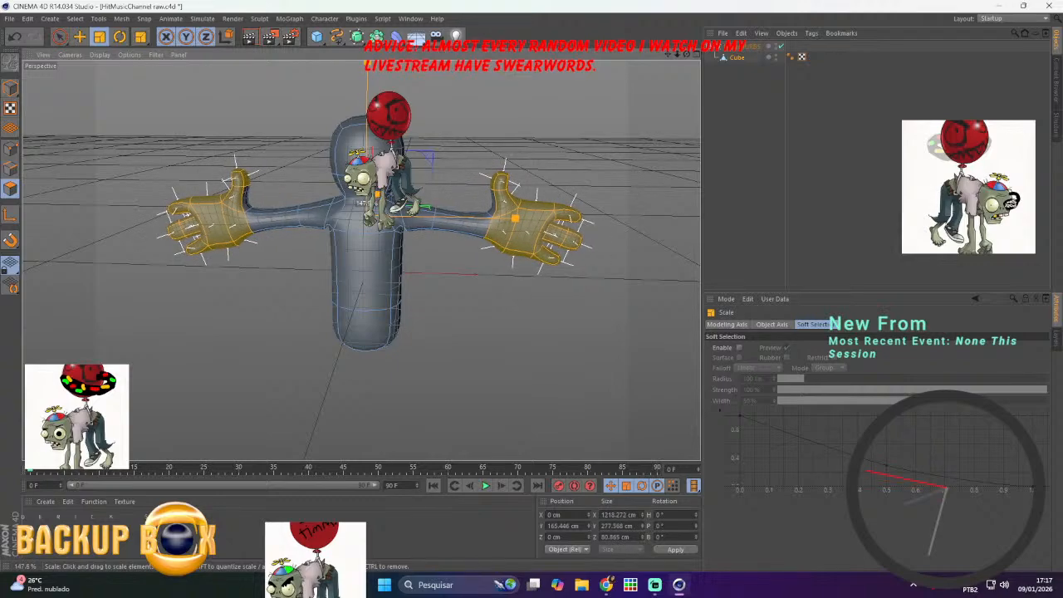
right_click(522, 133)
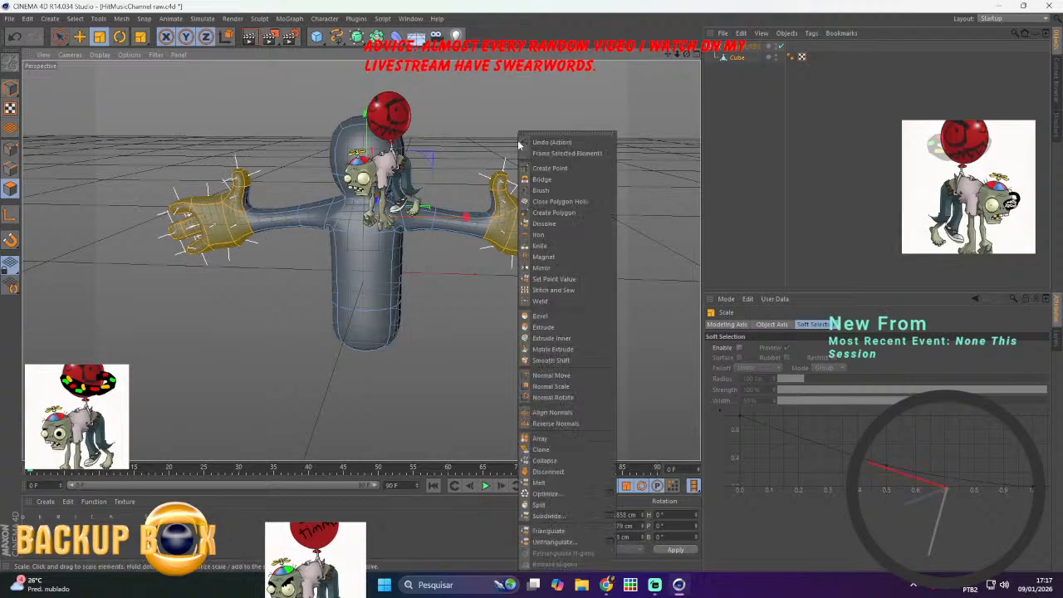
left_click(541, 387)
left_click_drag(558, 377, 569, 308)
Undo the hand modelling back to the plain tapered arms without palms, thumbs or fingers
left_click(14, 37)
left_click(15, 37)
left_click(14, 37)
left_click(14, 37)
left_click(13, 37)
left_click(13, 37)
left_click(13, 37)
left_click(14, 37)
left_click(13, 38)
left_click(13, 38)
left_click(13, 37)
left_click(14, 38)
left_click(14, 37)
left_click(14, 38)
left_click(14, 37)
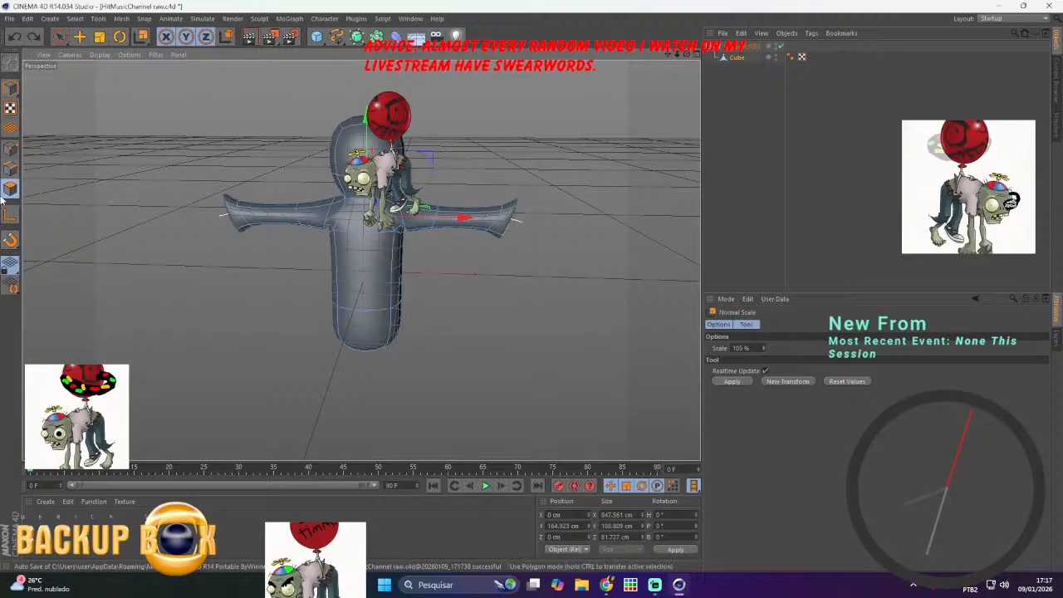
left_click(16, 38)
left_click(15, 37)
left_click(16, 37)
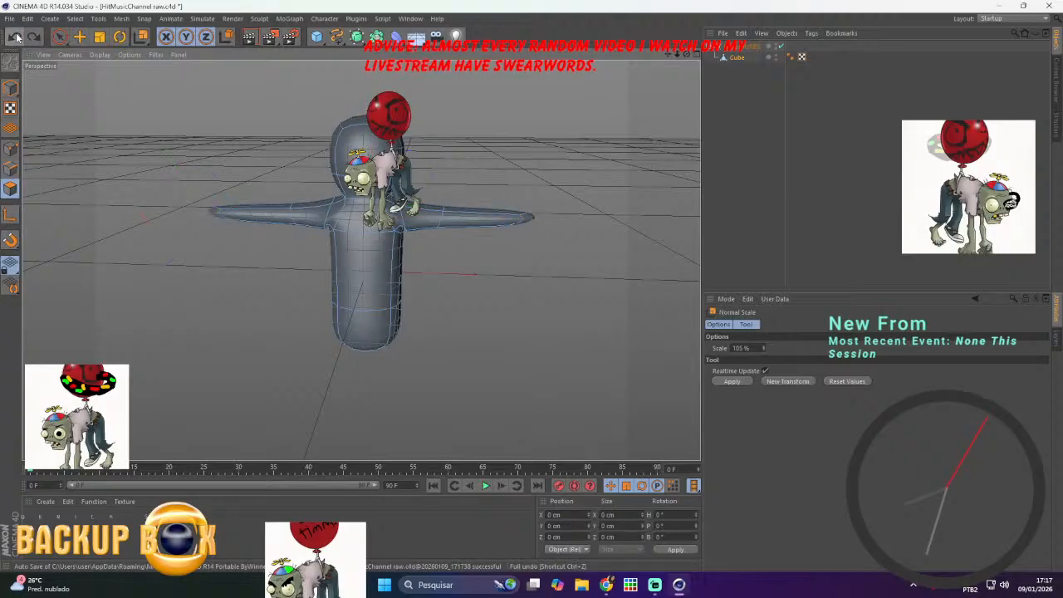
Select the end polygons of both arms and scale them to a span of about 706 cm and a height of about 146 cm
left_click(78, 37)
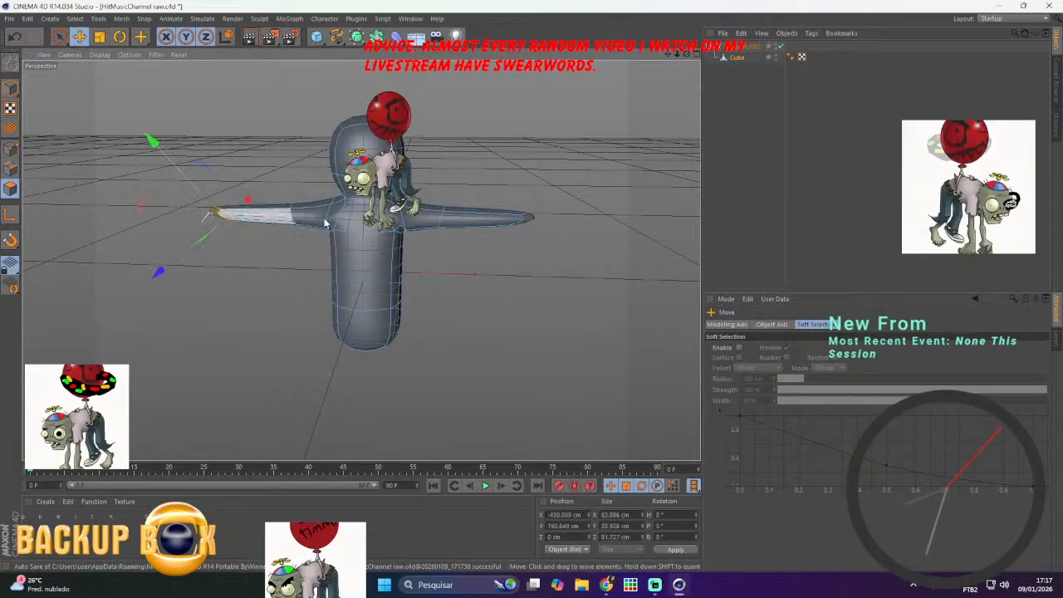
left_click(526, 222)
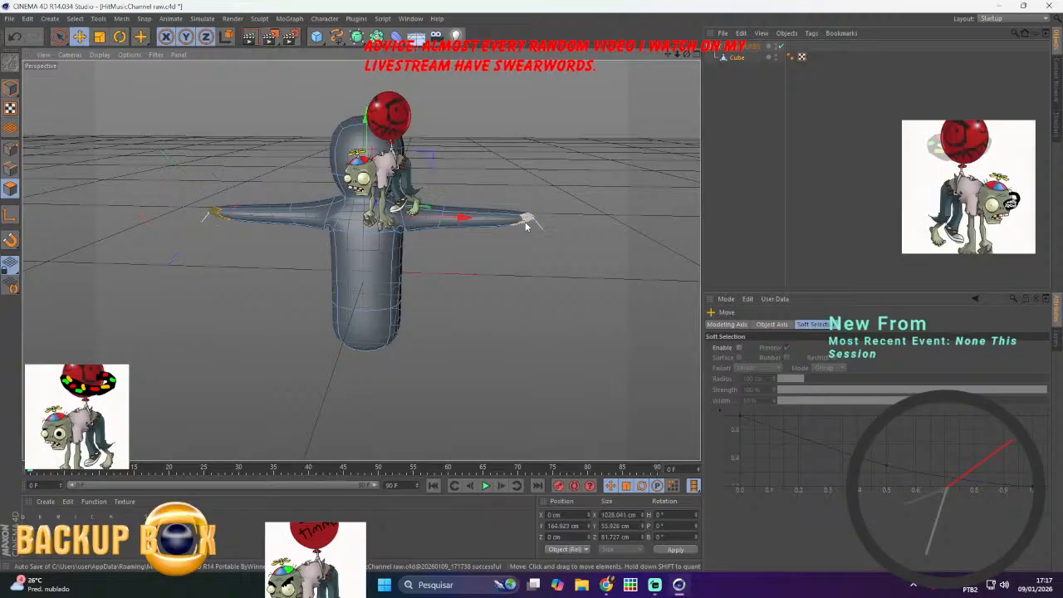
left_click(99, 37)
left_click_drag(465, 218, 431, 227)
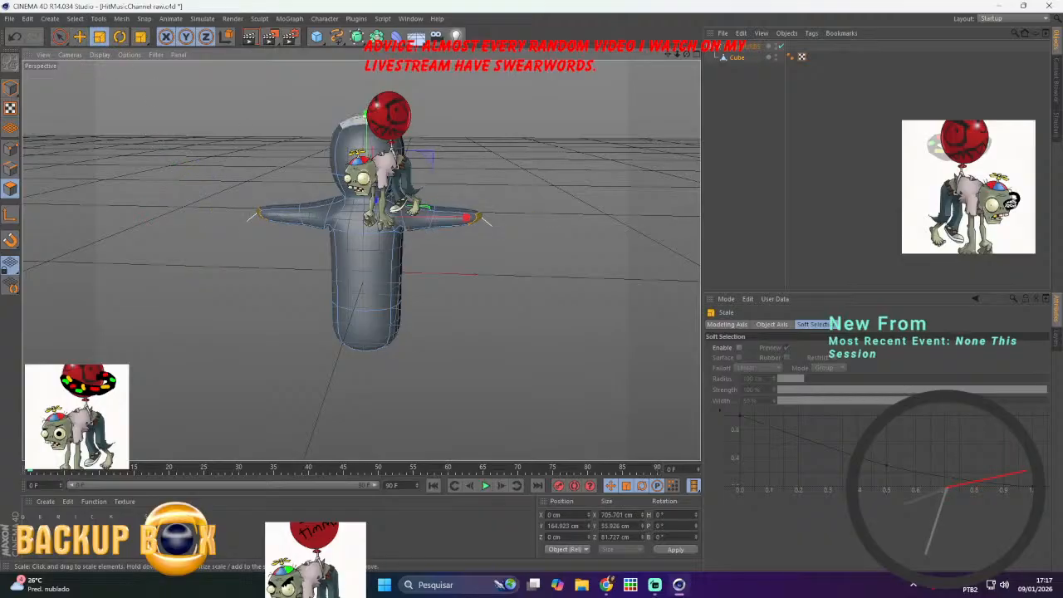
left_click_drag(364, 116, 368, 98)
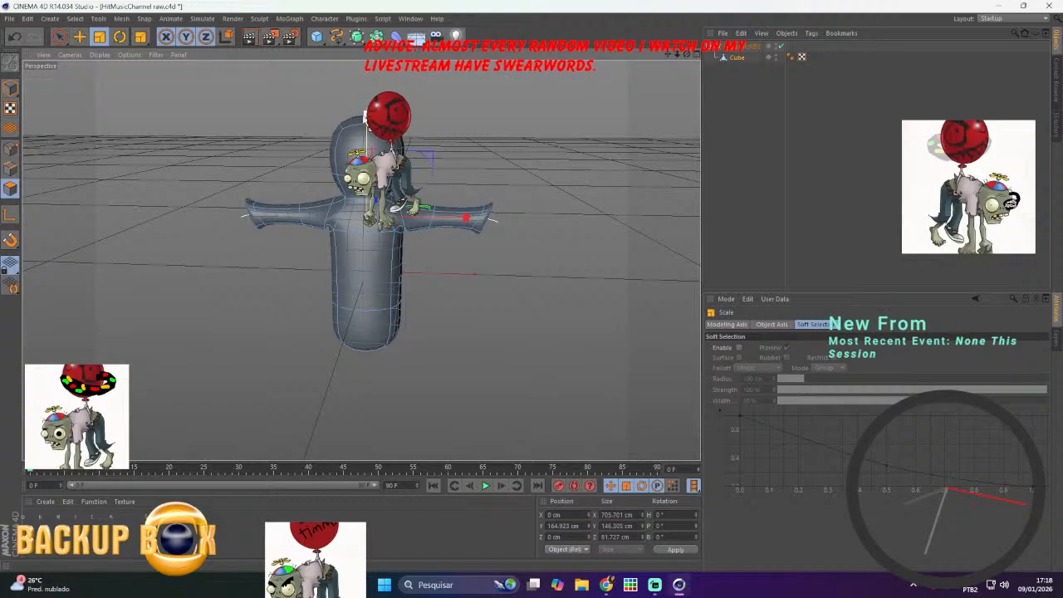
Flatten the lowest side polygons of the torso and raise them to about Y -67 cm to shorten the body
left_click(336, 324)
left_click(392, 319, "shift")
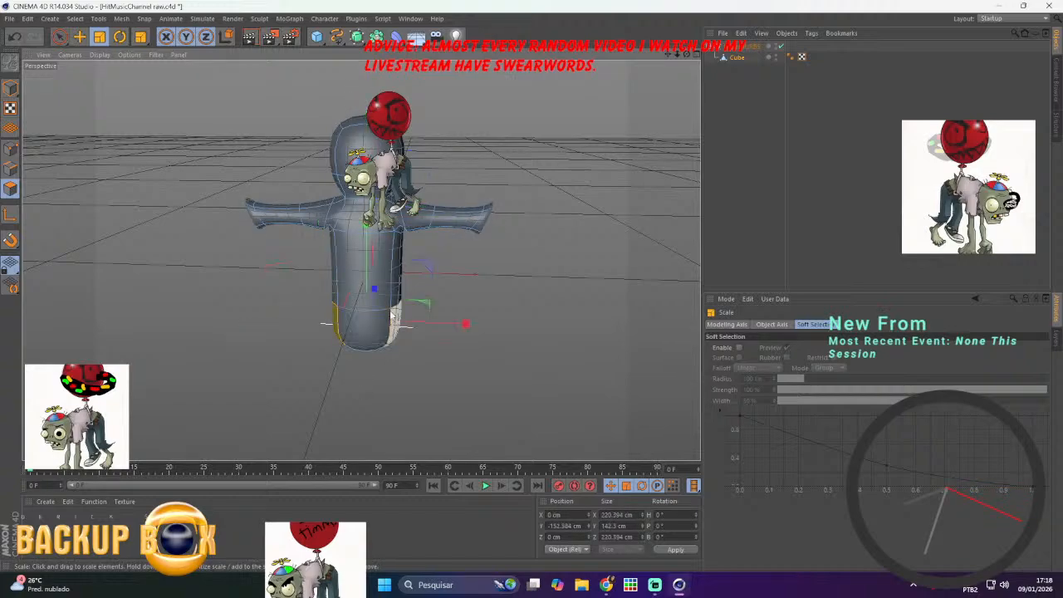
left_click_drag(365, 224, 393, 304)
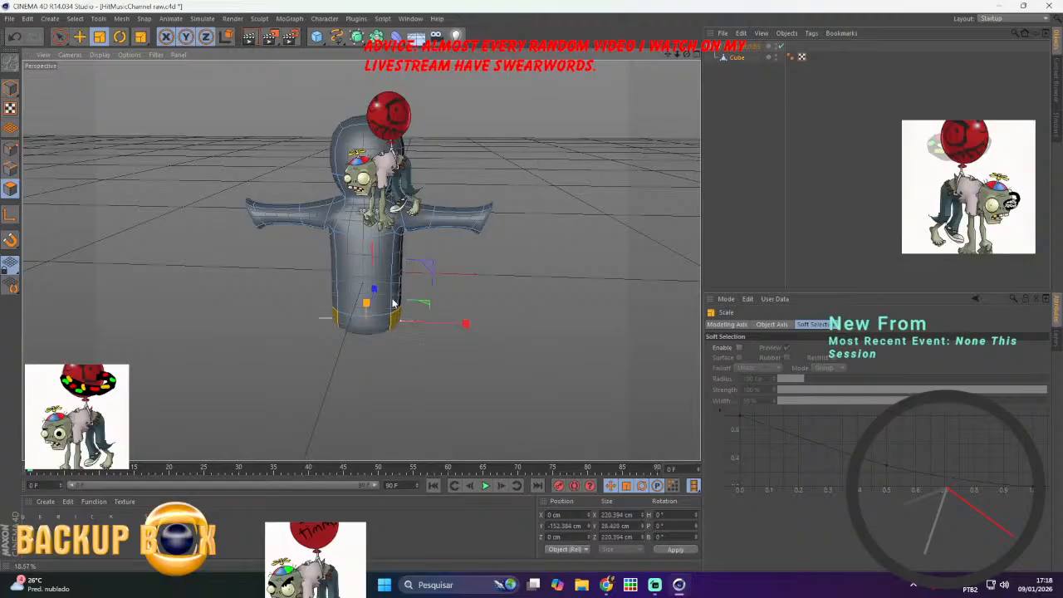
left_click(79, 37)
left_click_drag(367, 219, 369, 191)
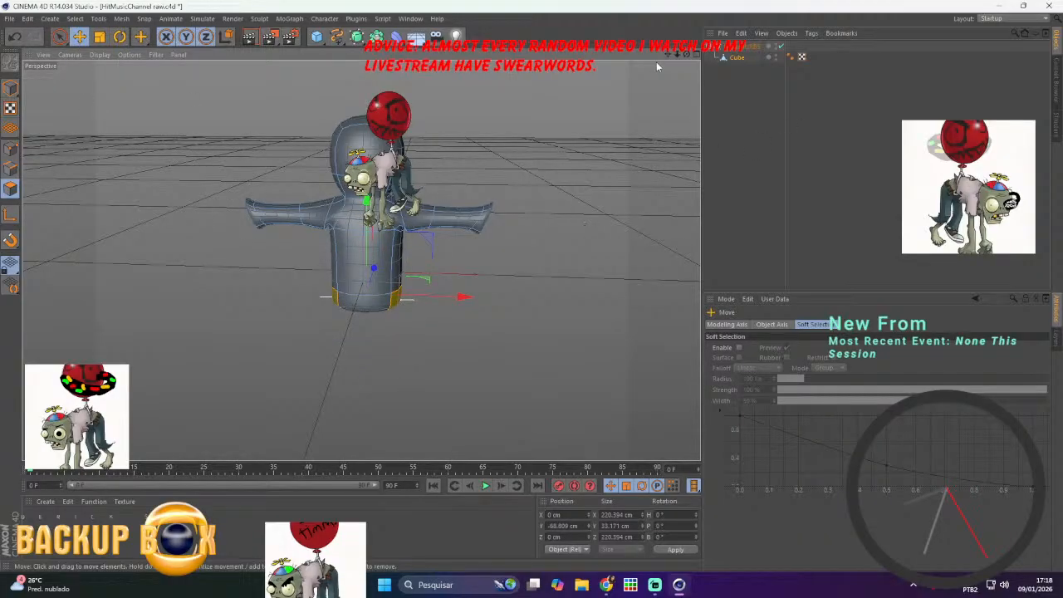
Select the end polygons of both arms and extrude them slightly outward to start the palms
left_click_drag(677, 54, 614, 33)
left_click(488, 222)
left_click_drag(687, 55, 789, 48)
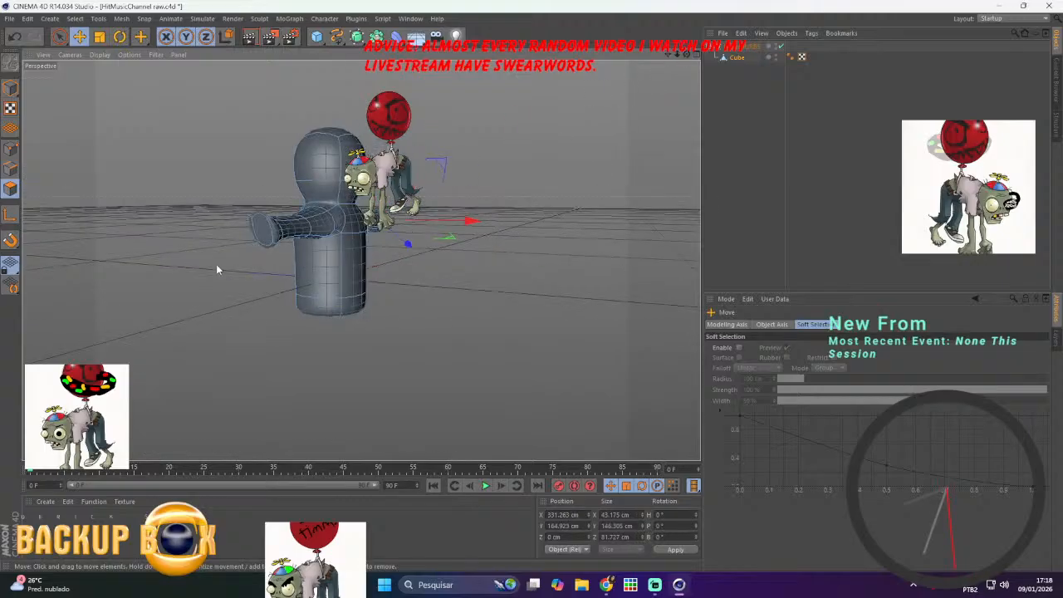
left_click(257, 230)
left_click_drag(686, 54, 618, 66)
left_click(99, 36)
left_click_drag(465, 221, 485, 224)
Try to scale the upper inner polygons of both palms vertically, and undo it
left_click(253, 207, "shift")
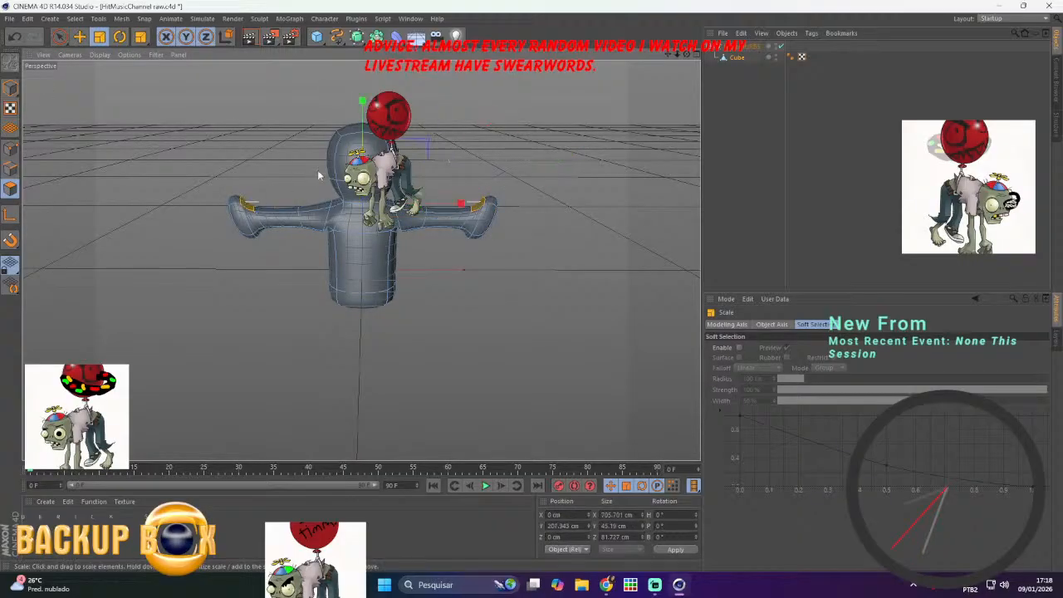
mouse_move(363, 101)
left_mouse_down()
mouse_move(363, 57)
mouse_move(363, 97)
left_mouse_up()
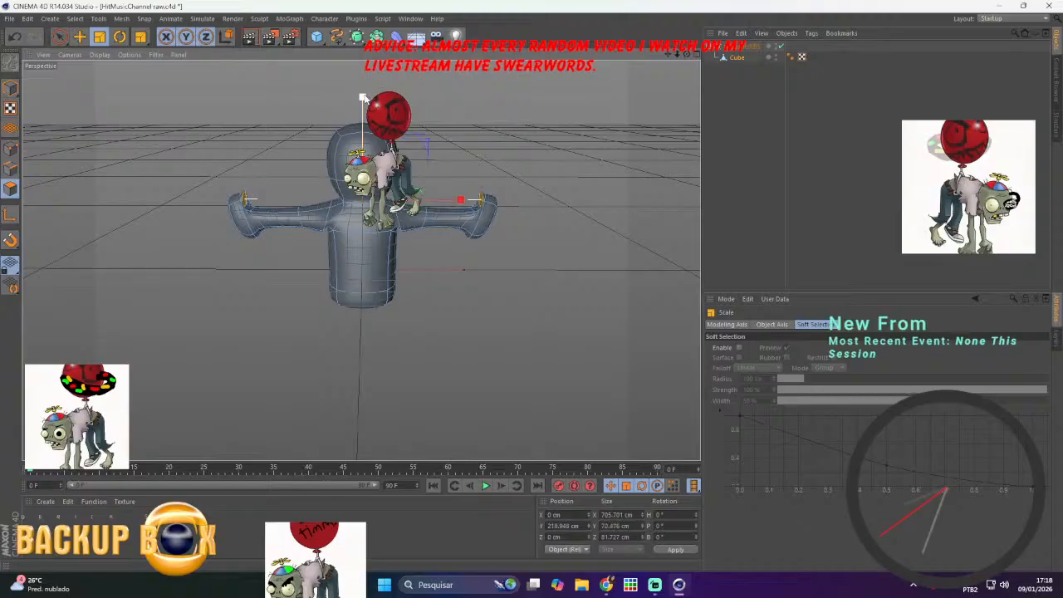
left_click(14, 37)
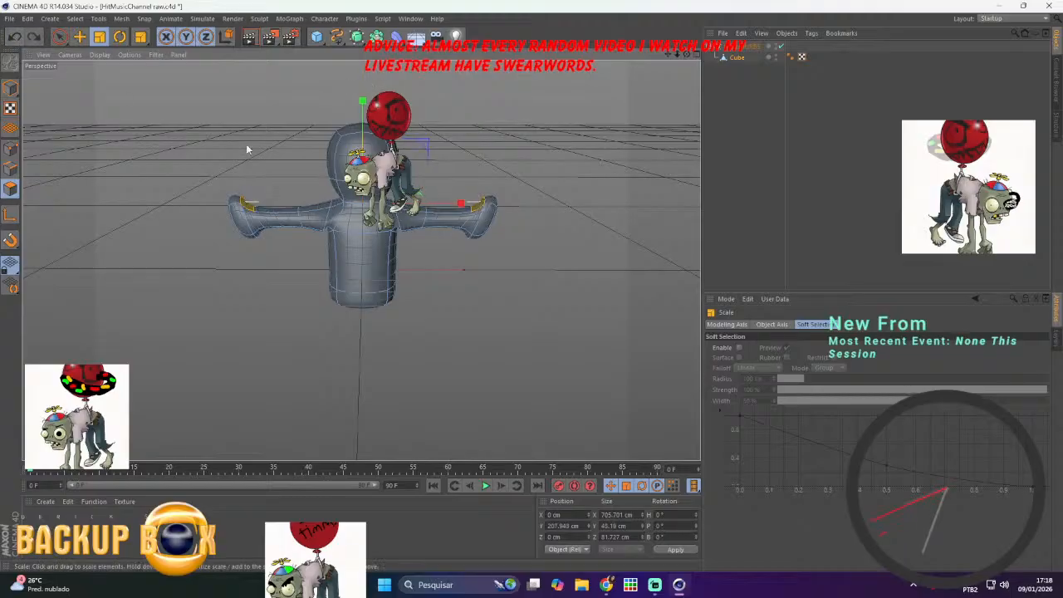
Square off both palms by scaling their underside polygons outward and extruding their end polygons to a span of about 944 cm
left_click(230, 217)
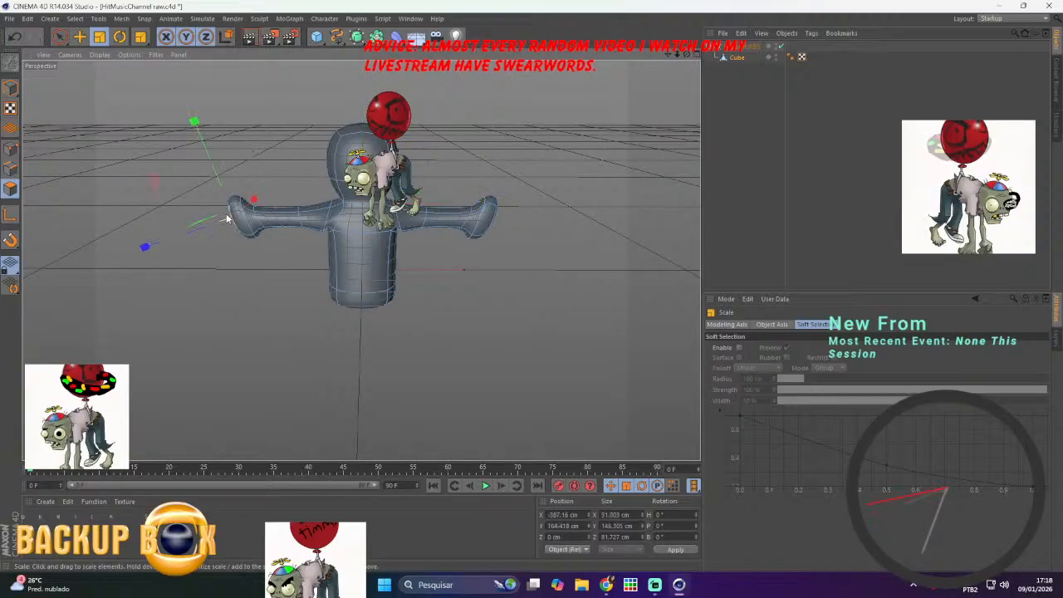
left_click(498, 217, "shift")
left_click(474, 237)
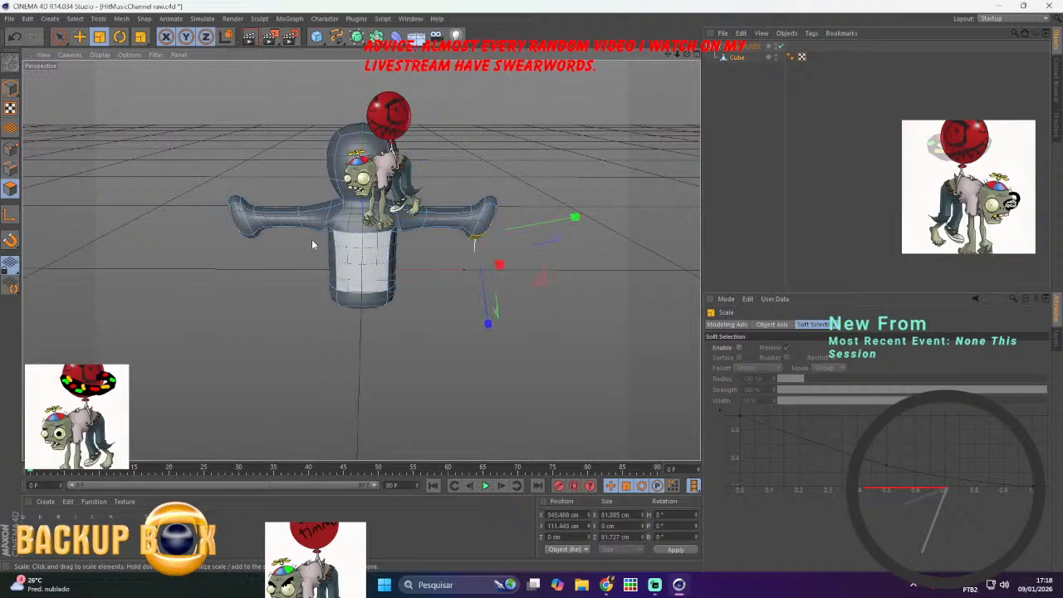
left_click(252, 237, "shift")
left_click_drag(442, 237, 513, 220)
left_click(499, 216)
left_click(219, 222, "shift")
left_click_drag(458, 223, 469, 235)
Scale the top polygons of both palms inward to a span of about 807 cm and extrude them up to about Y 324 cm as thumbs
left_click(233, 206)
left_click(232, 199)
left_click(498, 201, "shift")
left_click_drag(460, 208, 444, 208)
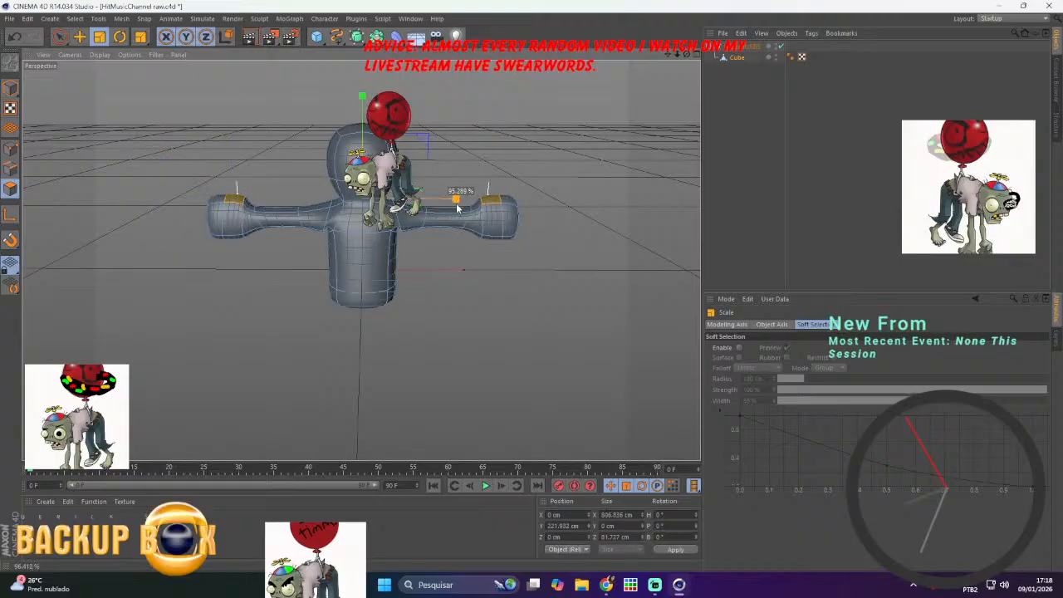
left_click(79, 36)
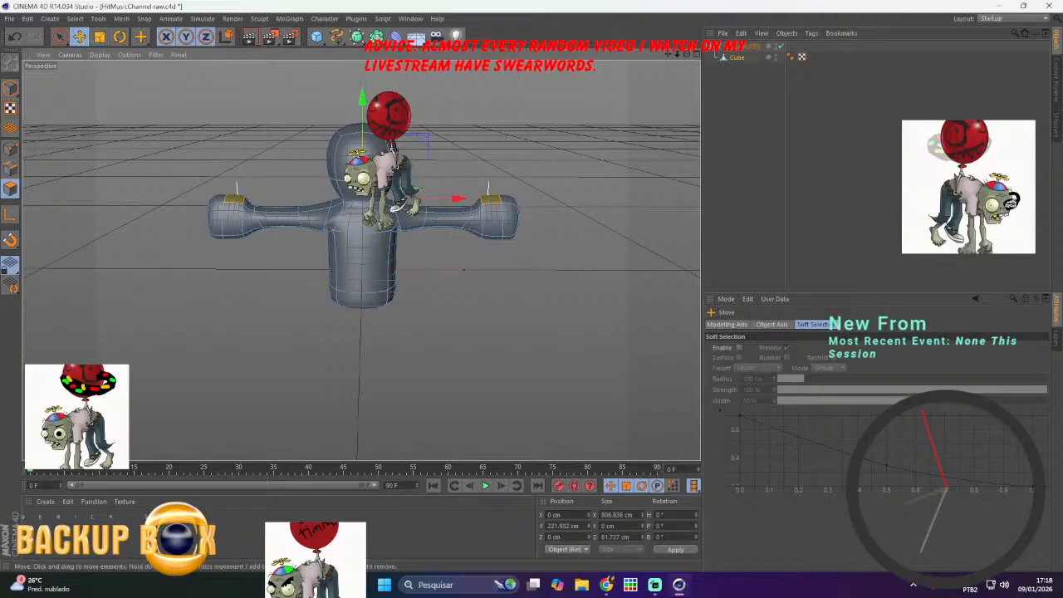
left_click_drag(365, 100, 360, 69)
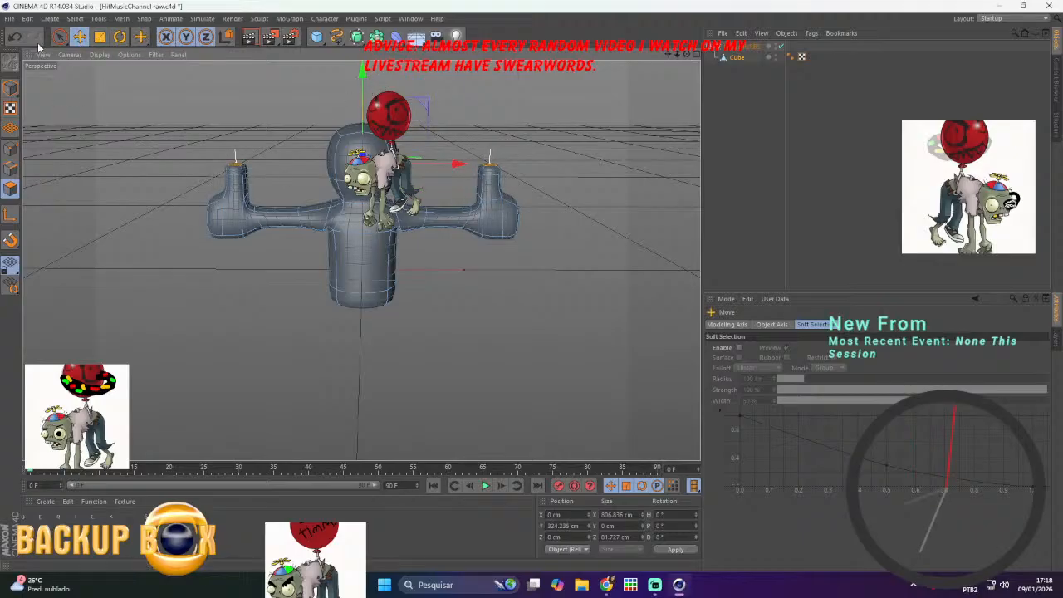
Select all polygons of both hands with their thumbs and shrink them with a Normal Scale of about 48%
left_click(60, 36)
mouse_move(212, 170)
left_mouse_down()
mouse_move(214, 289)
mouse_move(229, 282)
left_mouse_up()
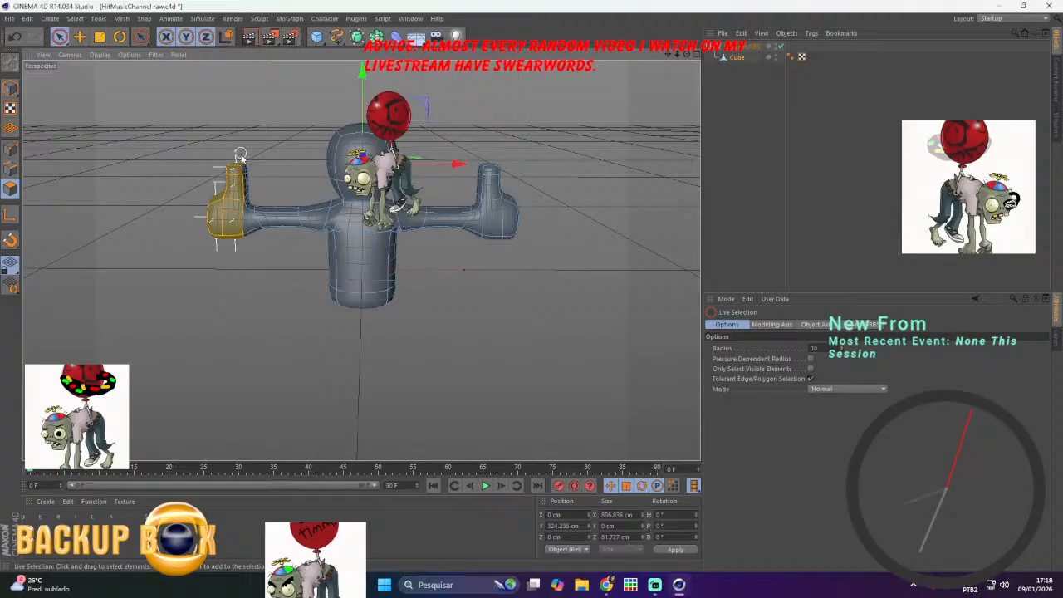
left_click_drag(488, 268, 500, 146, "shift")
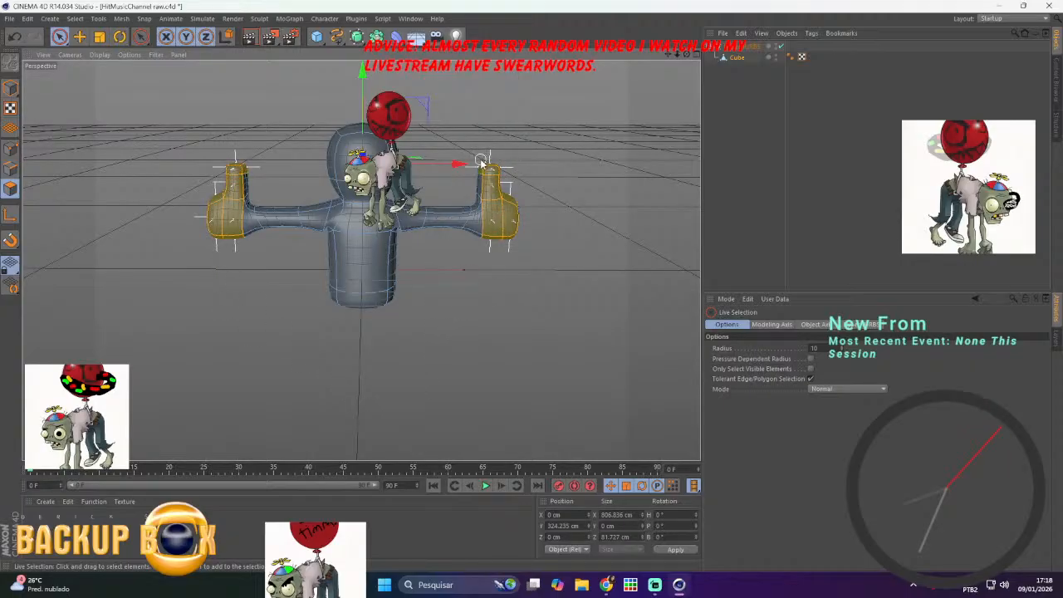
key("t")
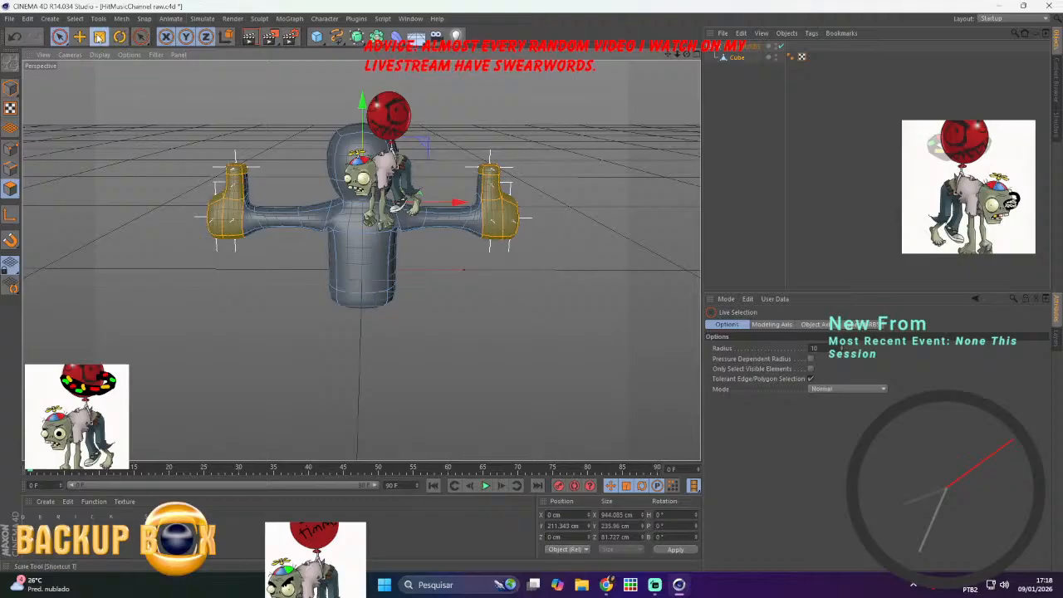
right_click(529, 135)
left_click(560, 386)
left_click_drag(562, 374, 519, 374)
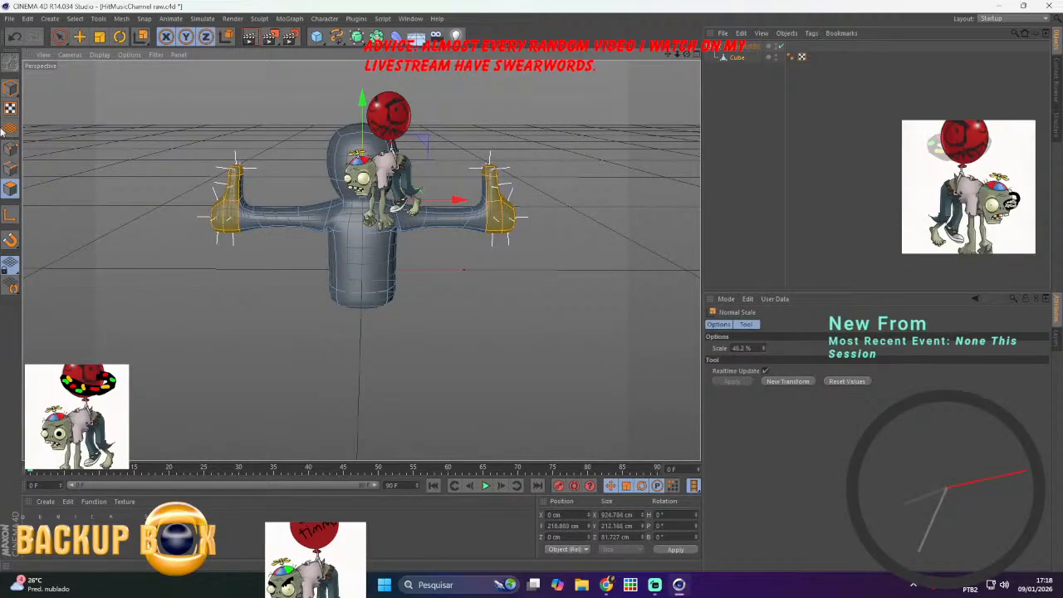
Shorten both thumbs by lowering the side polygons at their tips to about Y 273 cm
key("e")
left_click(241, 171)
left_click(229, 169, "shift")
left_click(484, 171, "shift")
left_click(496, 173, "shift")
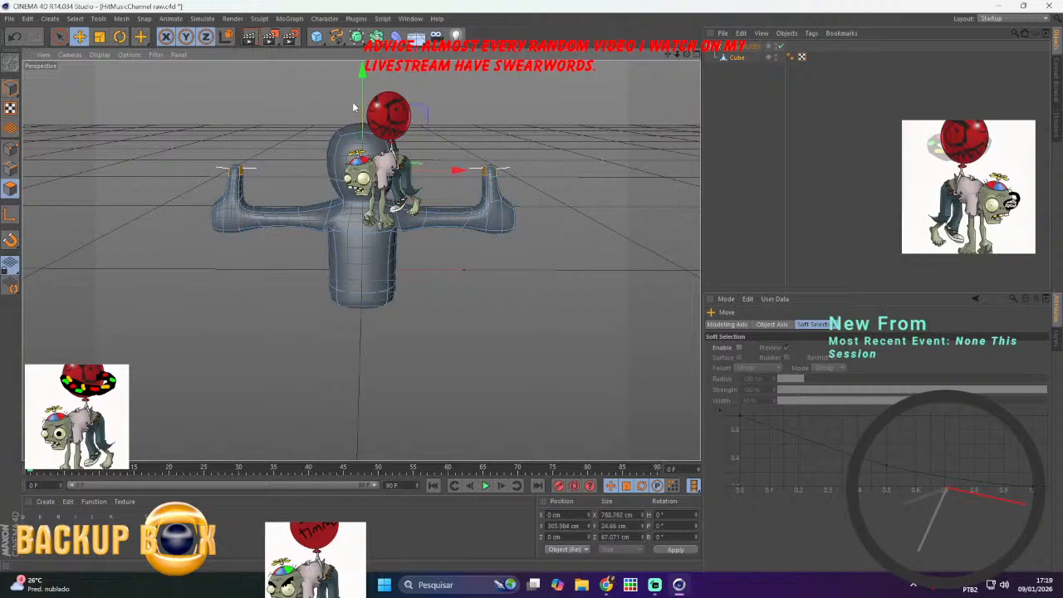
left_click_drag(363, 71, 364, 83)
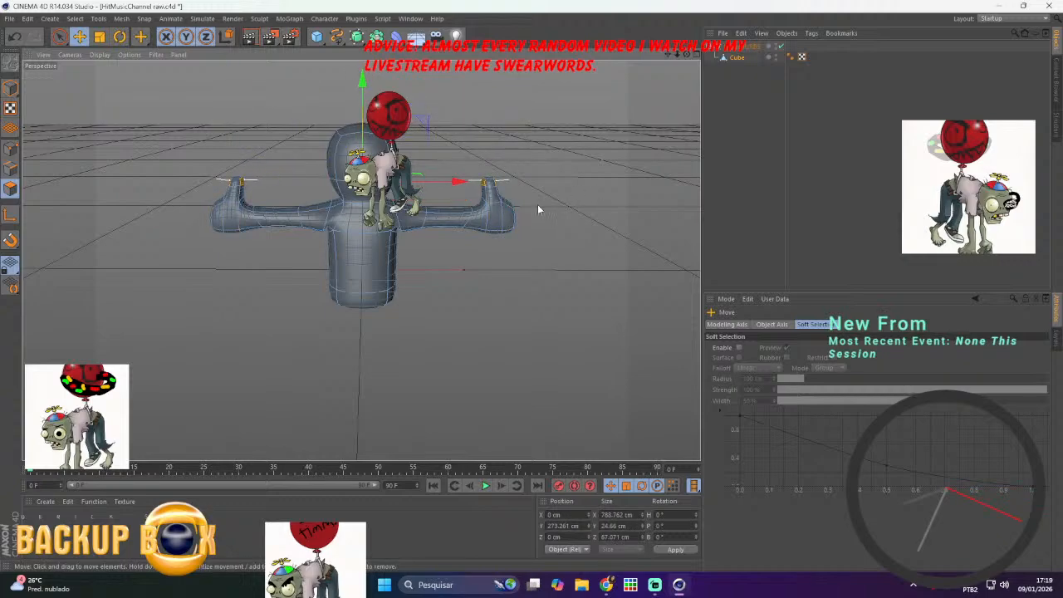
Inset the end polygons of both palms using Extrude Inner with a 20 cm offset
left_click(516, 210)
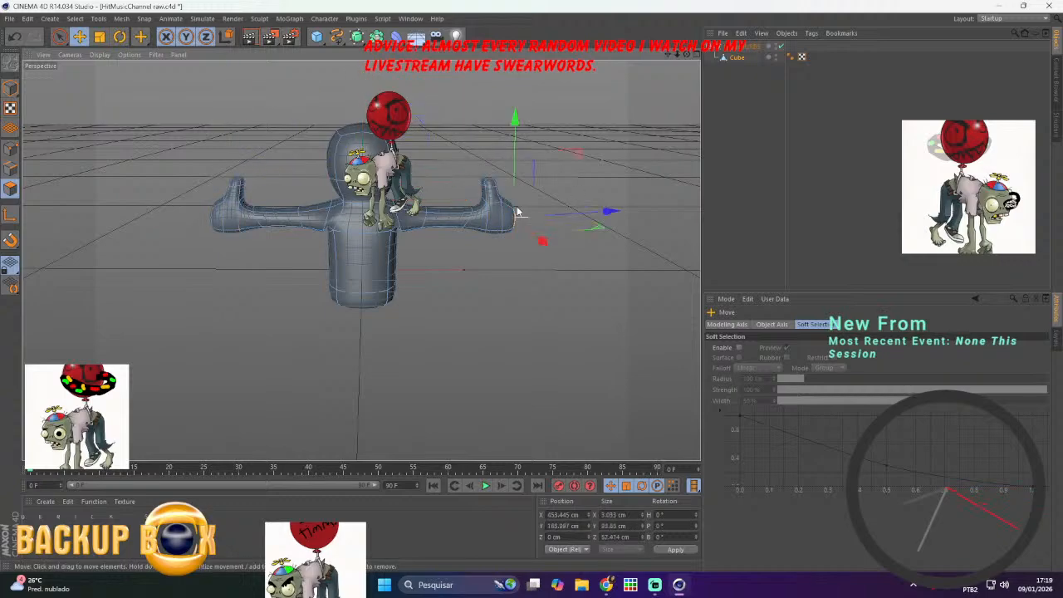
left_click(209, 214)
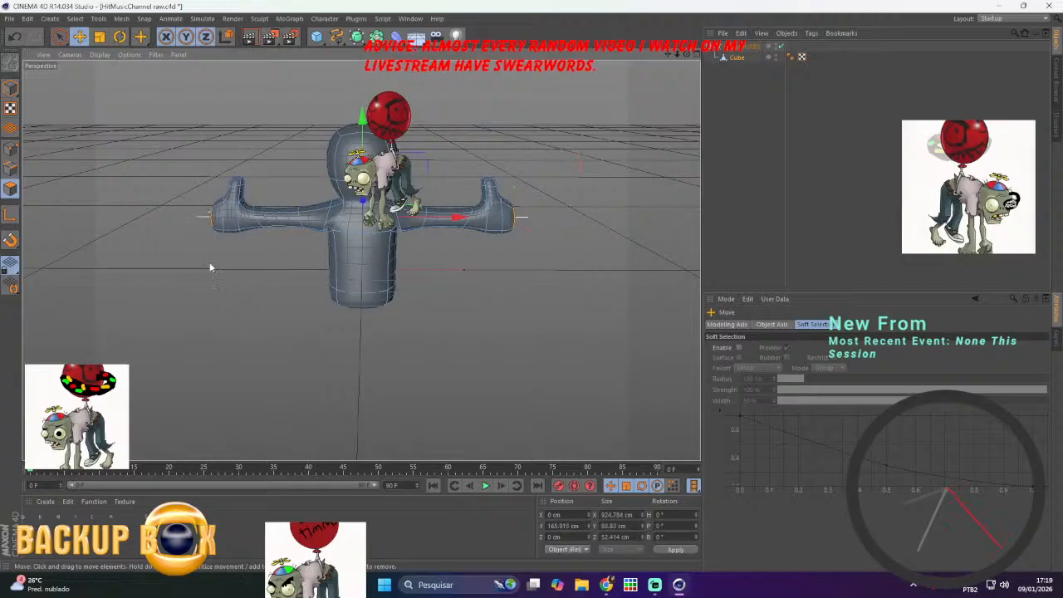
right_click(236, 301)
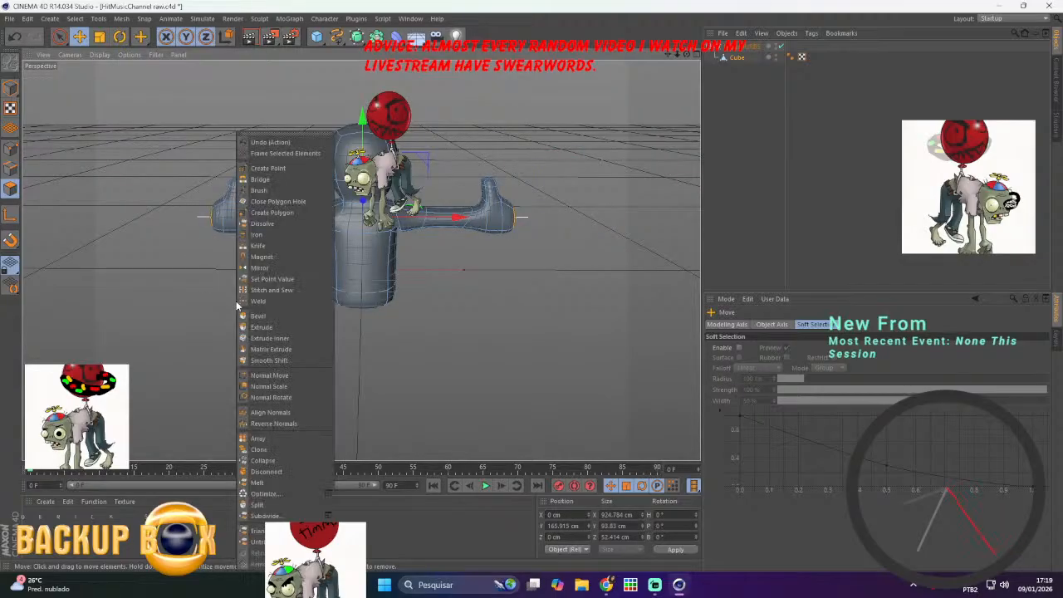
left_click(269, 338)
left_click_drag(319, 334, 322, 335)
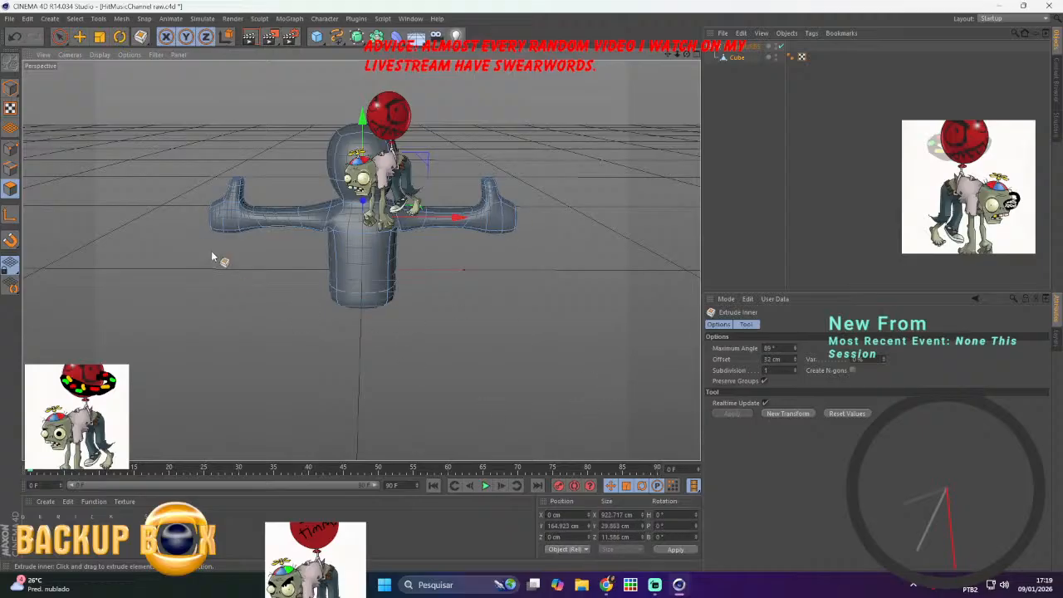
left_click_drag(687, 56, 39, 88)
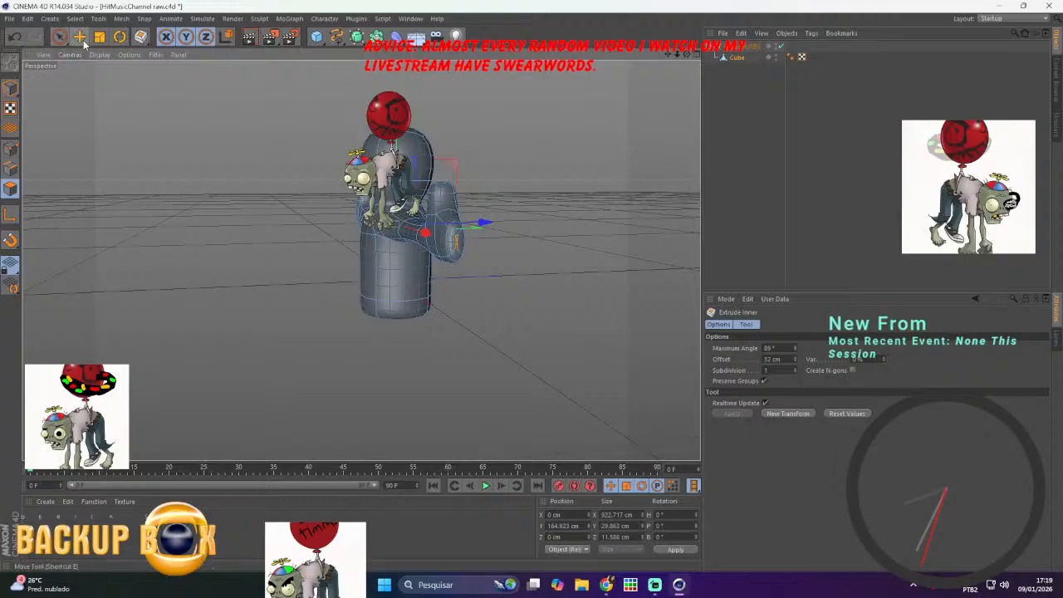
left_click(14, 36)
left_click_drag(457, 242, 441, 241)
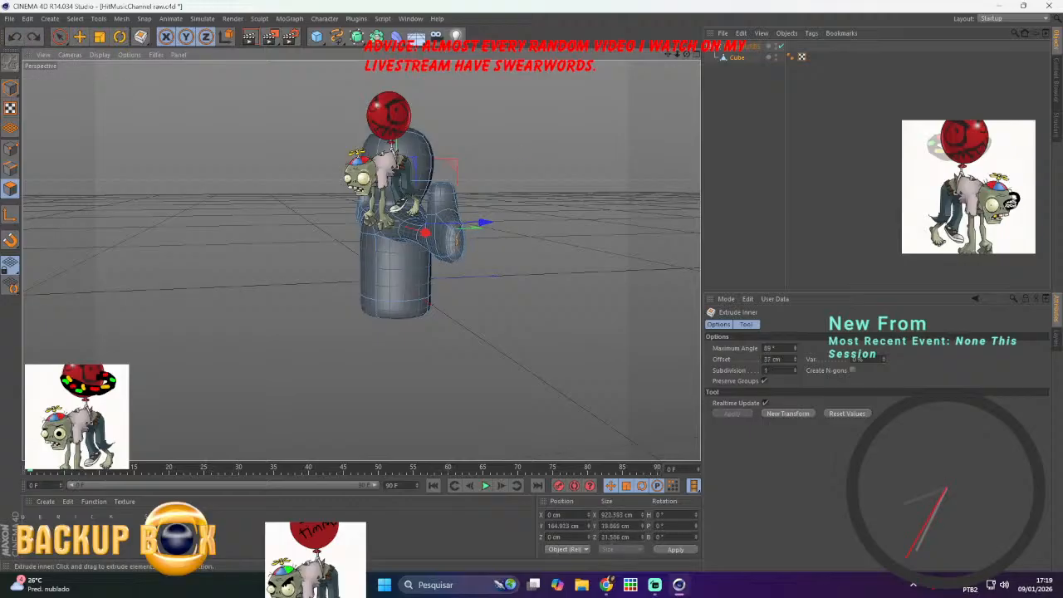
Extrude the inset end polygons of both palms outward 65 cm as fingers
right_click(516, 149)
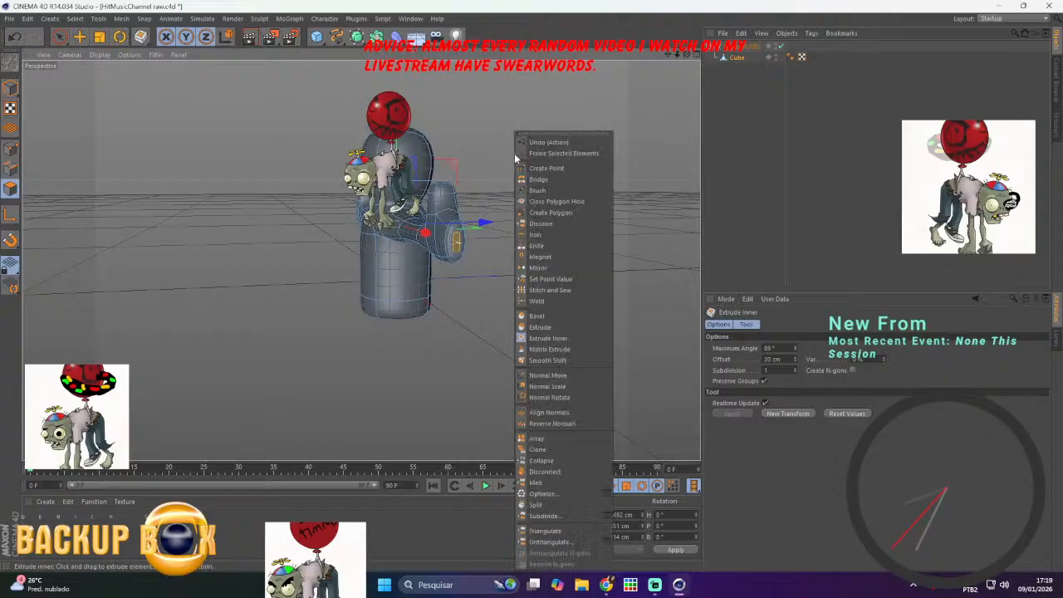
left_click(559, 323)
left_click_drag(544, 307, 581, 307)
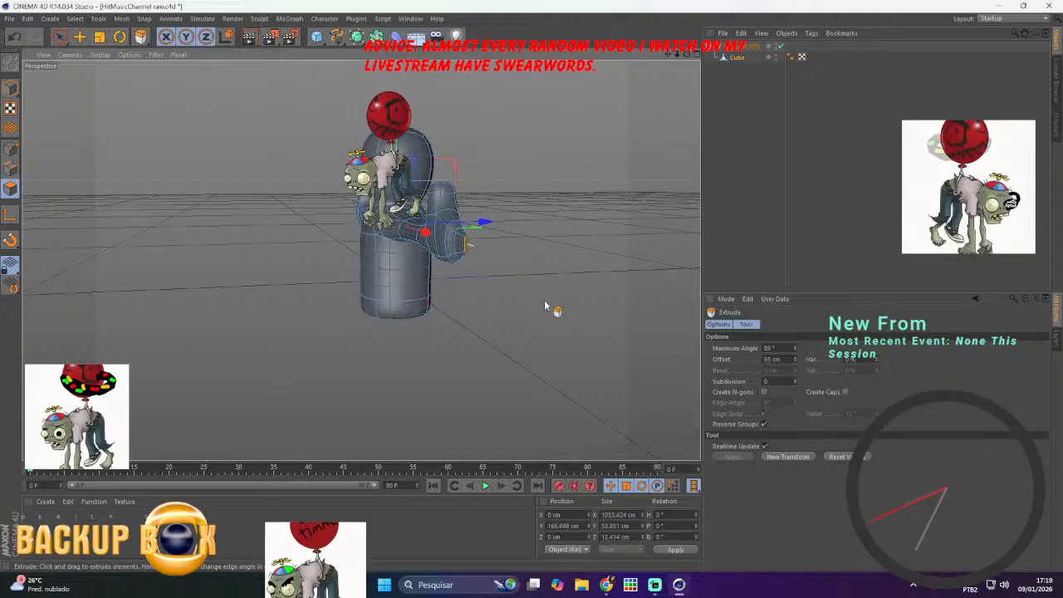
key("e")
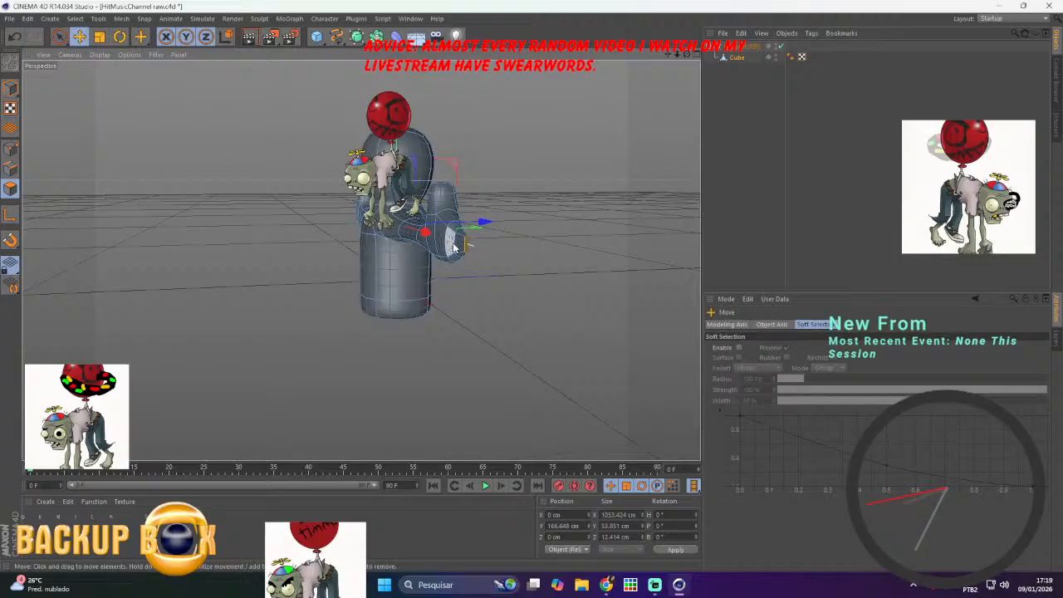
Select the end polygons of both new fingers and scale them along Z to about 49 cm
left_click(465, 247)
left_click_drag(687, 54, 561, 56)
left_click(353, 258)
left_click_drag(669, 54, 550, 83)
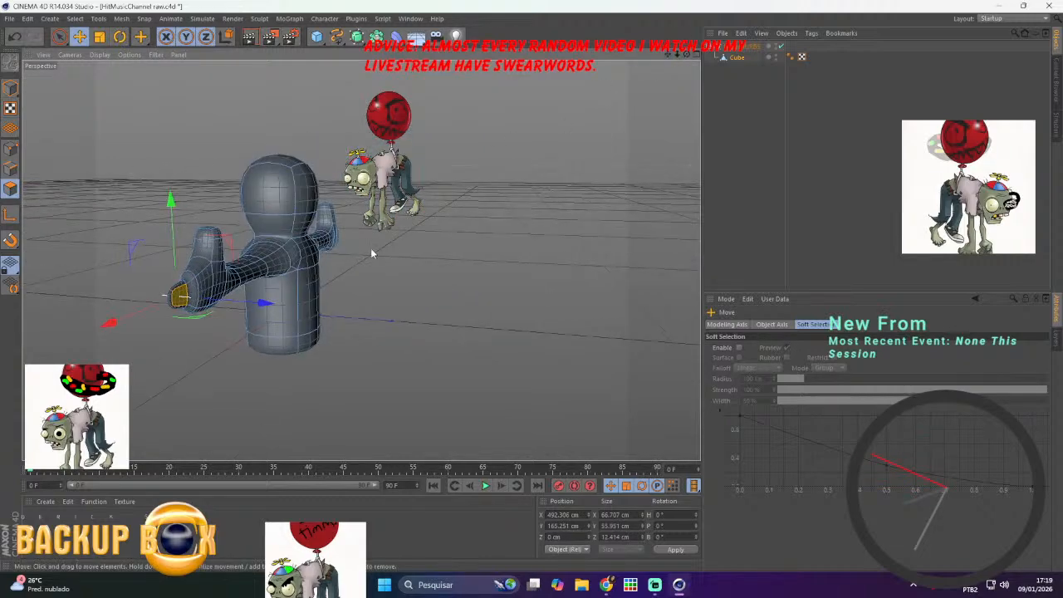
mouse_move(686, 54)
left_mouse_down()
mouse_move(639, 56)
mouse_move(681, 60)
left_mouse_up()
left_click(526, 263, "shift")
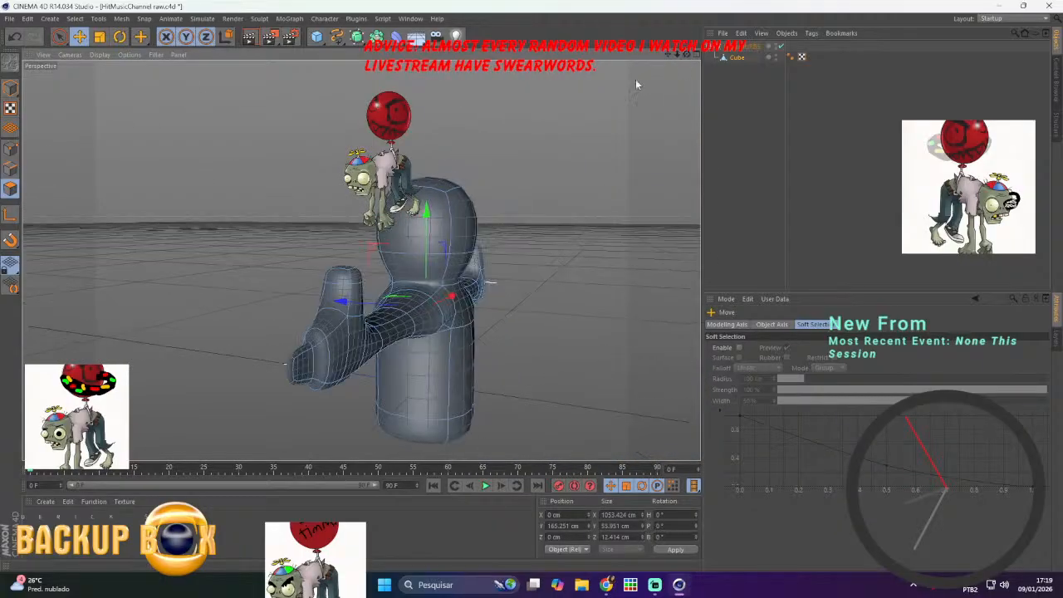
left_click(300, 372, "shift")
left_click(300, 371, "shift")
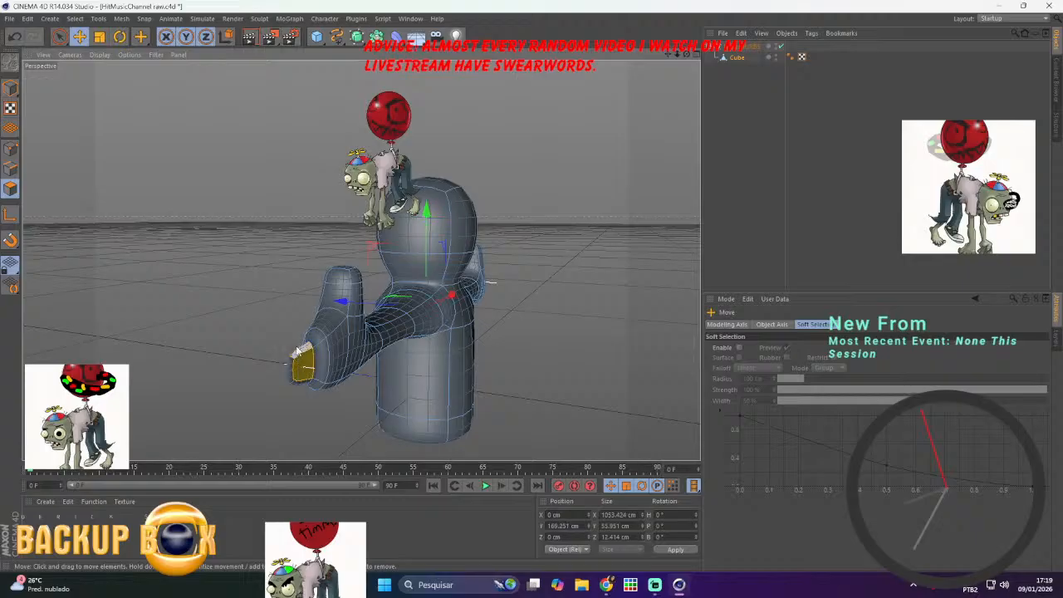
left_click(100, 36)
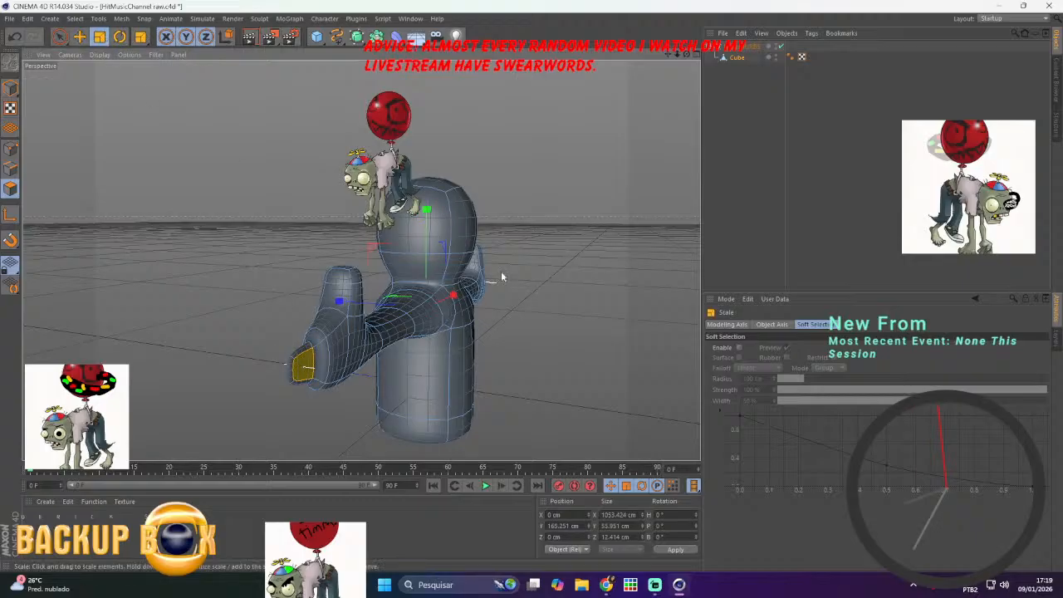
left_click_drag(359, 299, 164, 282)
Select the top polygons of both palms between thumb and finger and raise them to about Y 234 cm
left_click(285, 372)
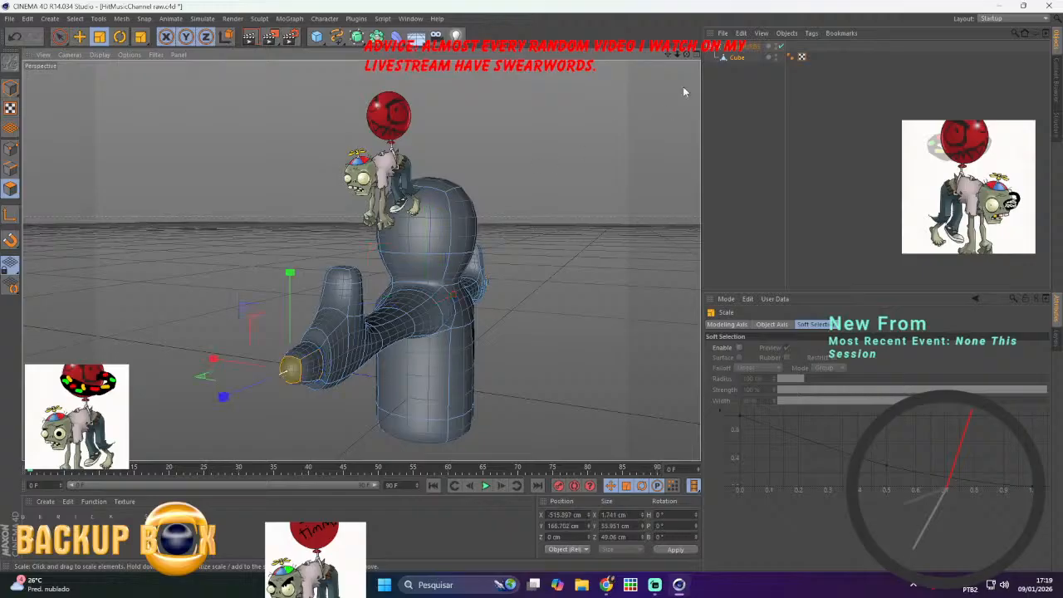
left_click_drag(686, 55, 376, 265)
left_click(338, 275, "shift")
left_click_drag(667, 55, 815, 57)
left_click(477, 275)
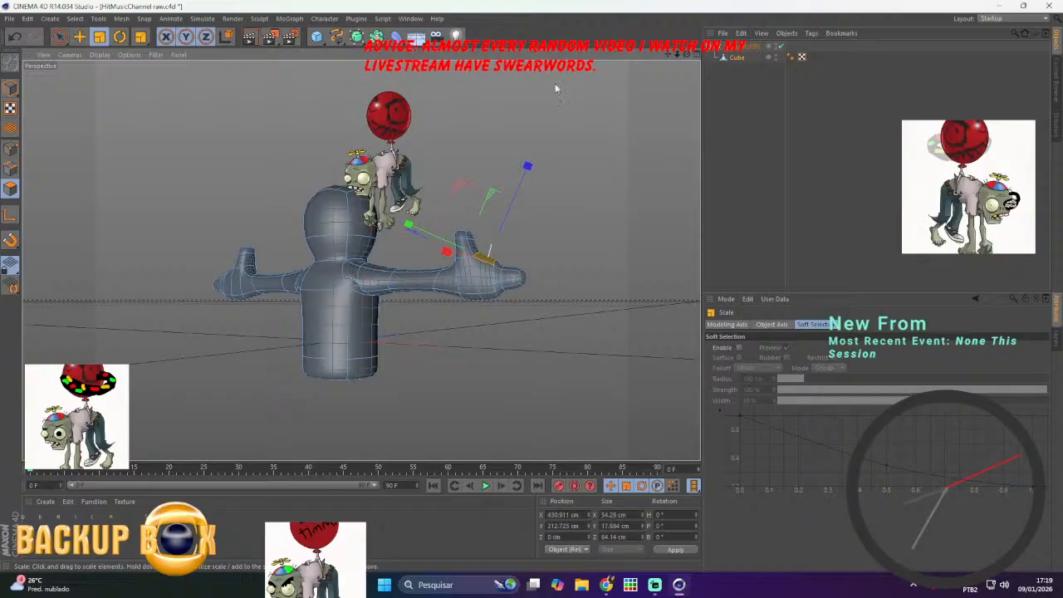
left_click_drag(687, 55, 730, 73)
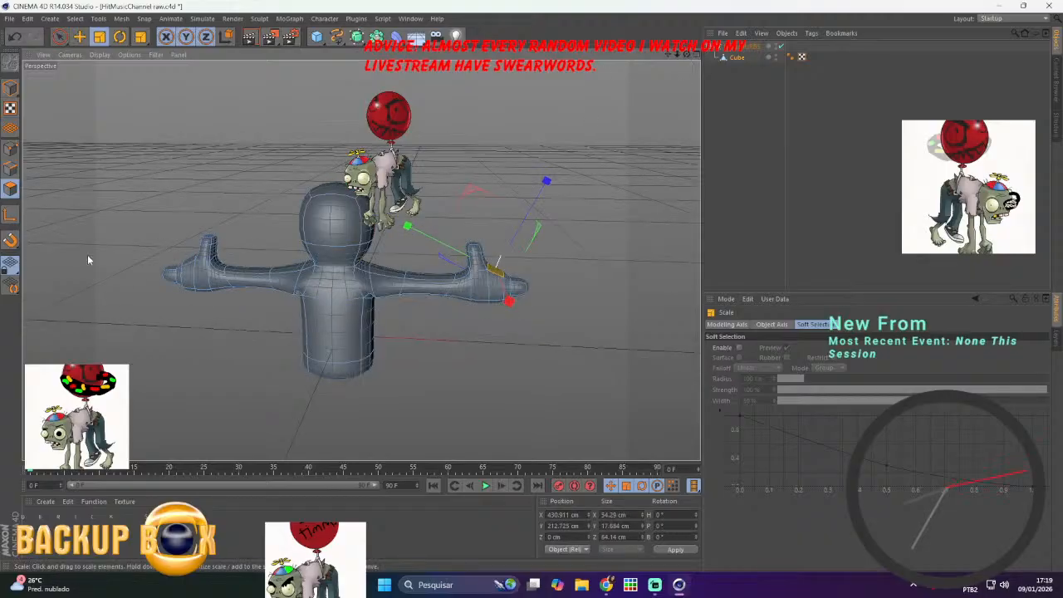
left_click(194, 263, "shift")
left_click_drag(337, 176, 366, 372)
key("ctrl+z")
left_click(79, 36)
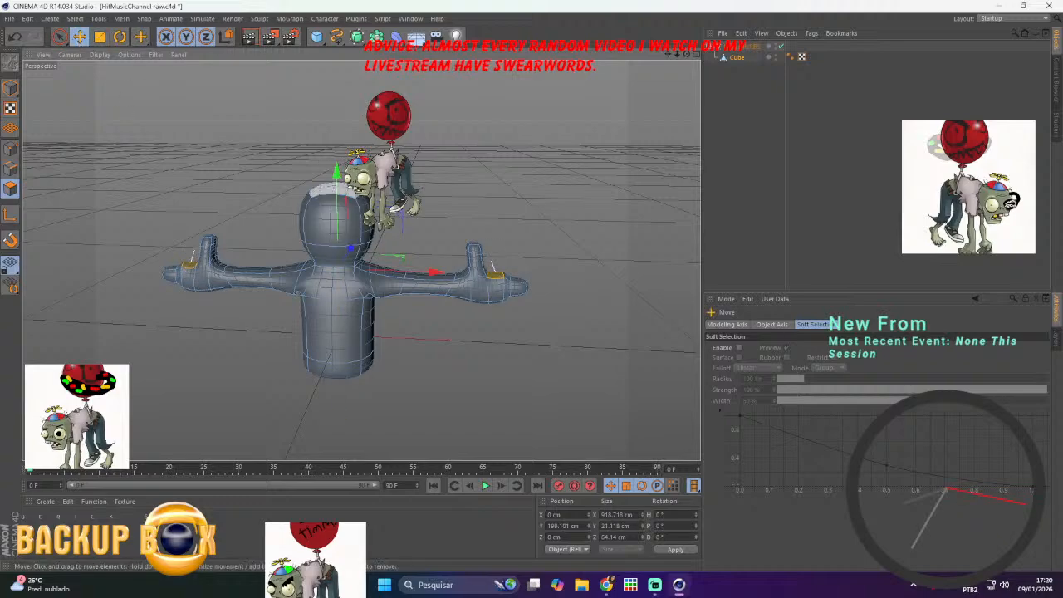
left_click_drag(336, 175, 339, 163)
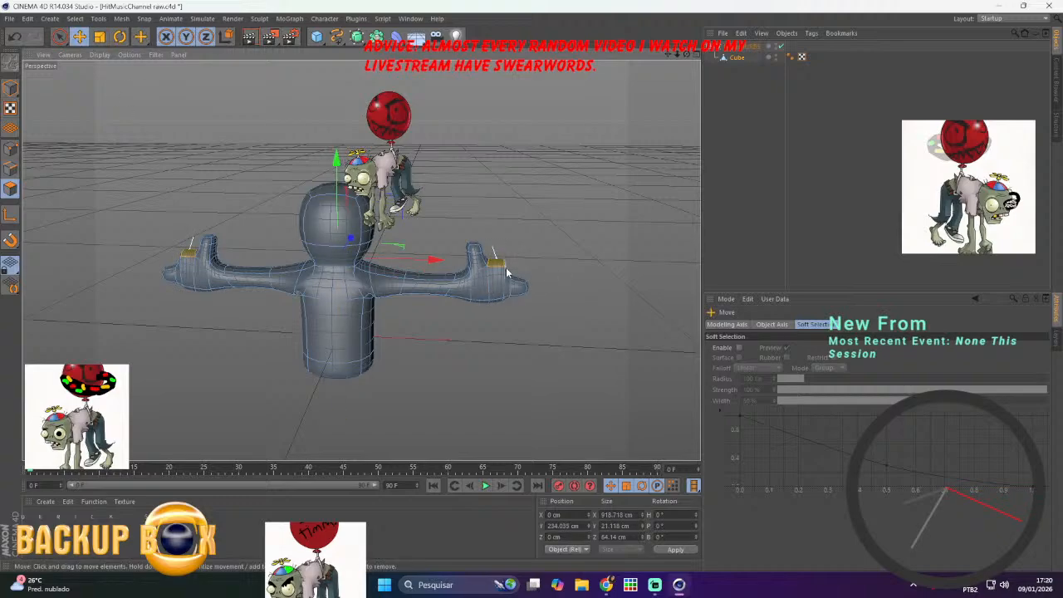
Extrude the palm end polygons above and below both existing fingers by 64 cm, then slightly further outward
left_click(506, 298)
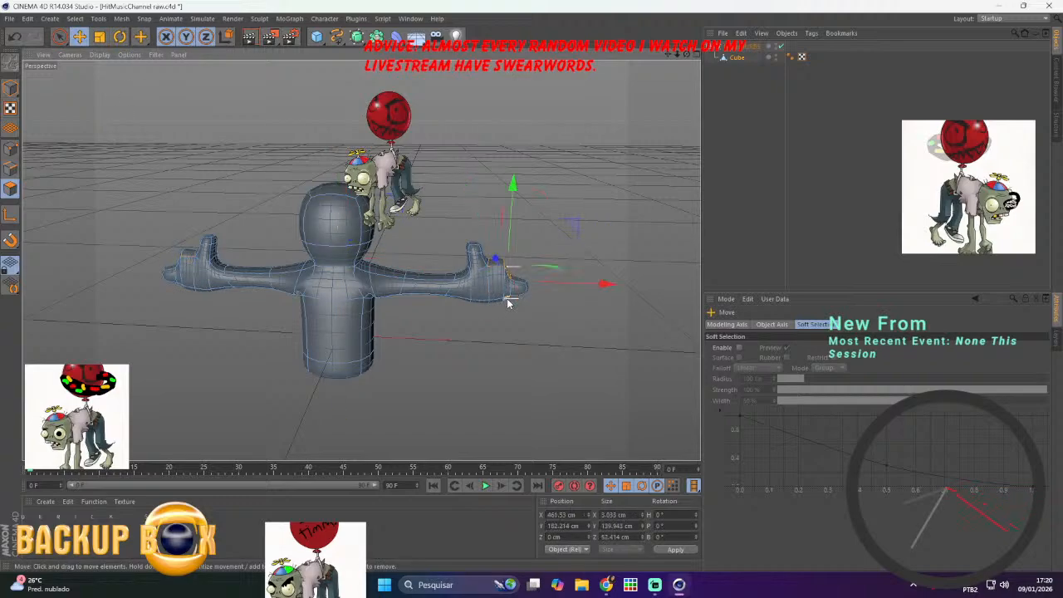
left_click(176, 262, "shift")
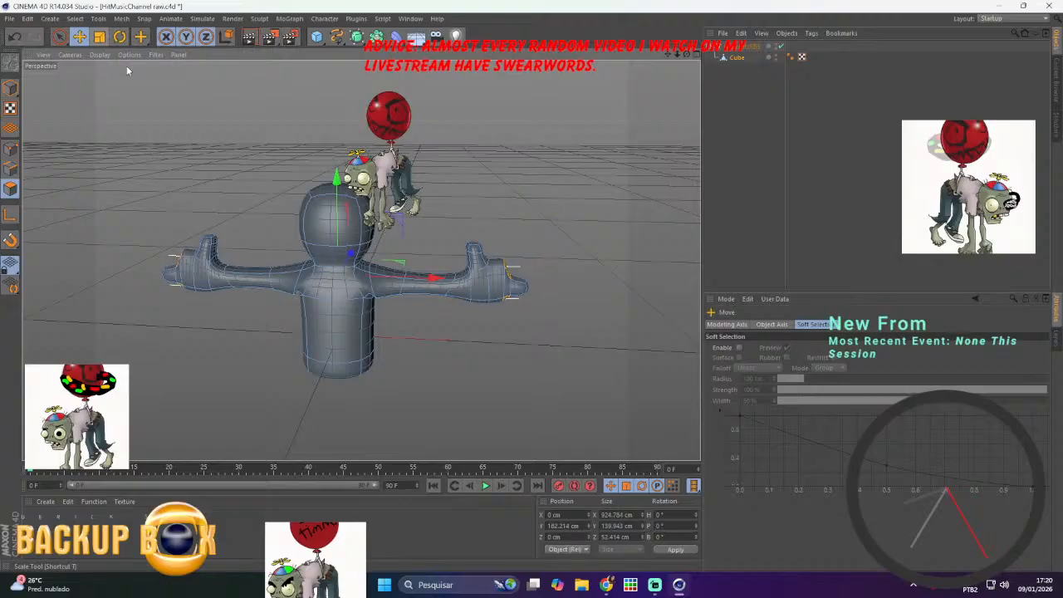
right_click(523, 190)
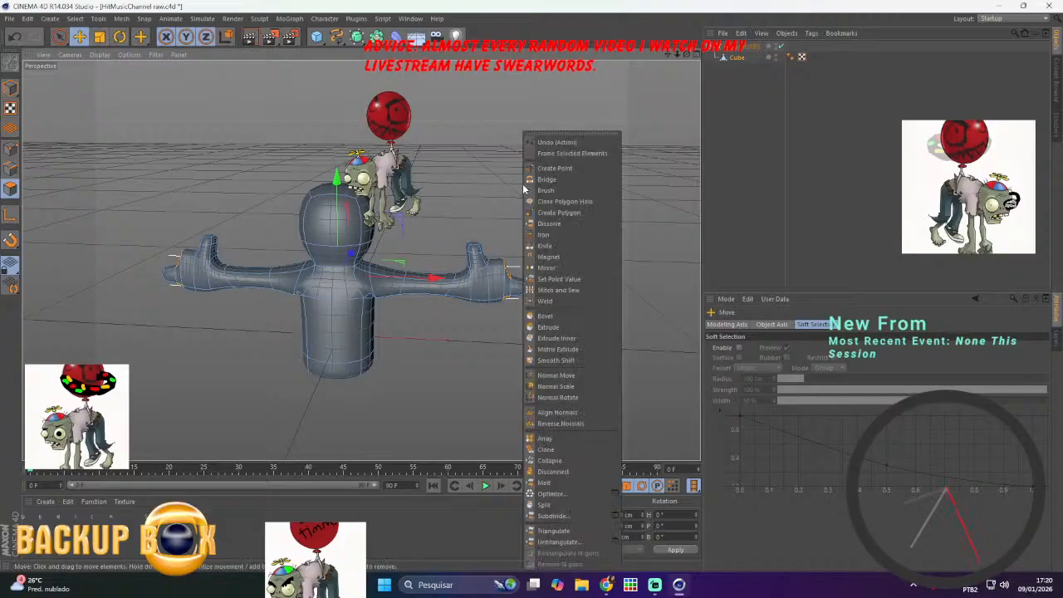
left_click(548, 326)
left_click_drag(550, 327, 581, 328)
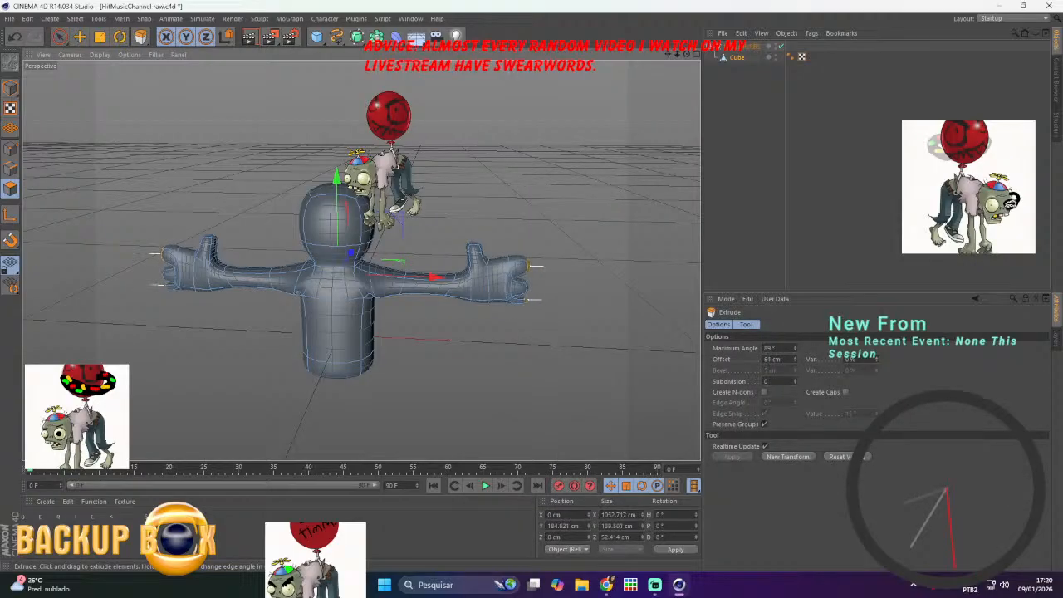
left_click_drag(525, 266, 539, 268)
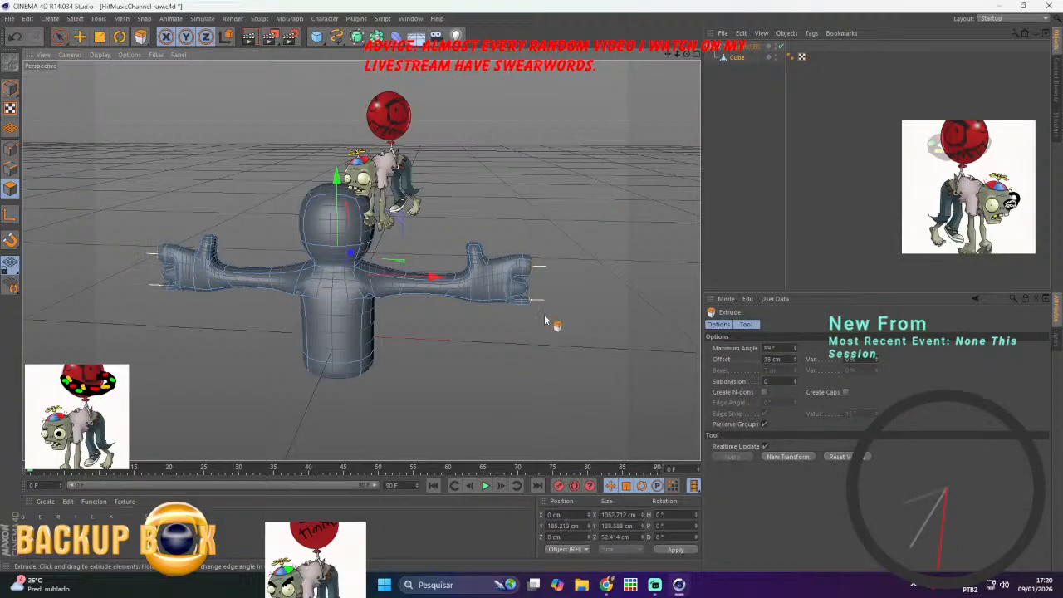
Lengthen the middle fingers of both hands by extruding their tip polygons to a span of about 1113 cm
left_click(527, 285)
left_click(161, 273, "shift")
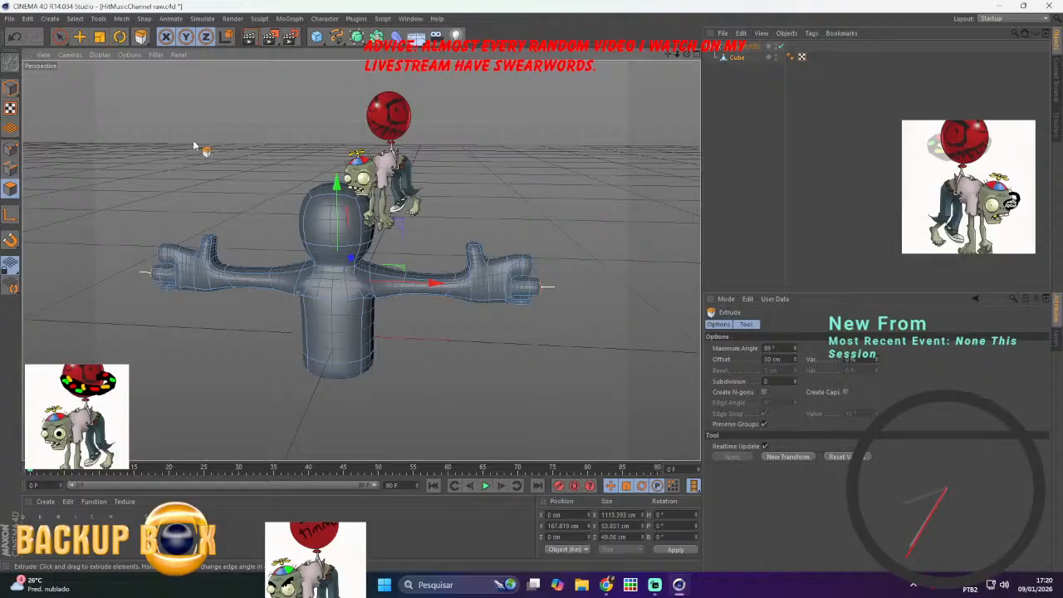
key("e")
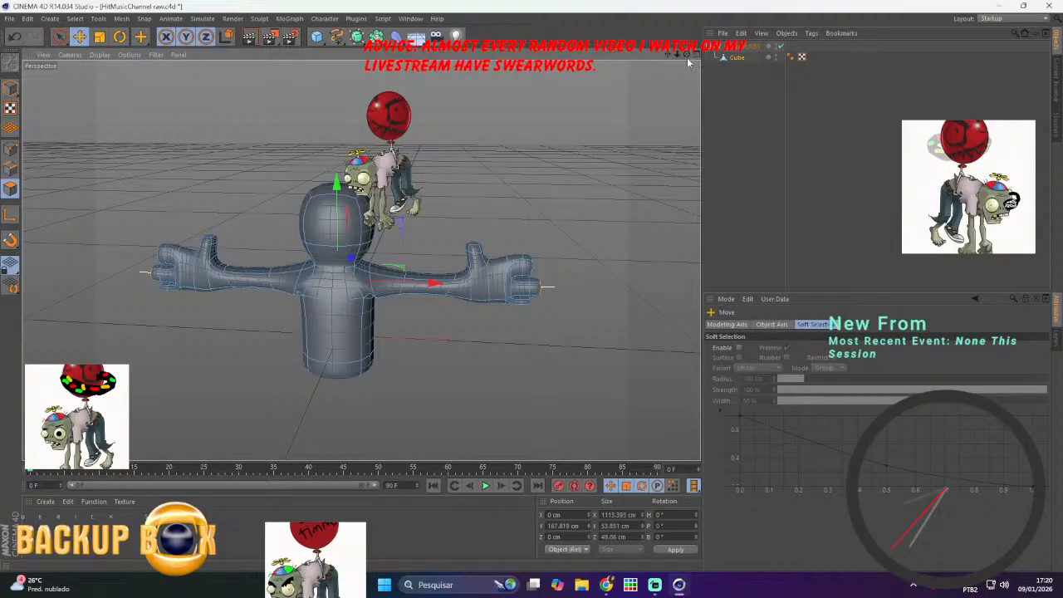
Lengthen the body by lowering its bottom polygons to about Y -182 cm
left_click_drag(686, 54, 675, 78)
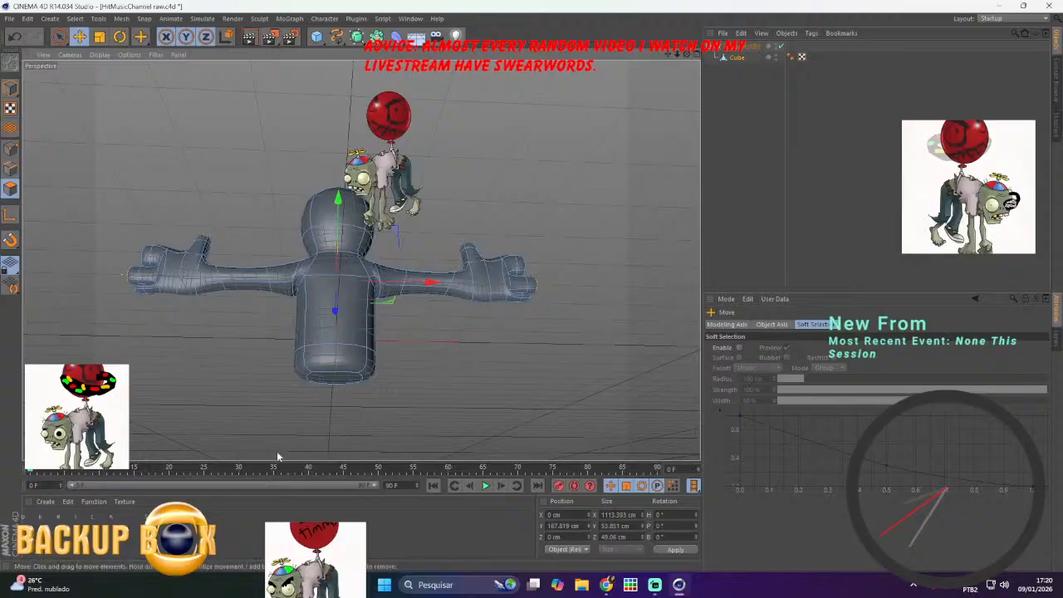
left_click(329, 380)
left_click_drag(332, 387, 332, 419)
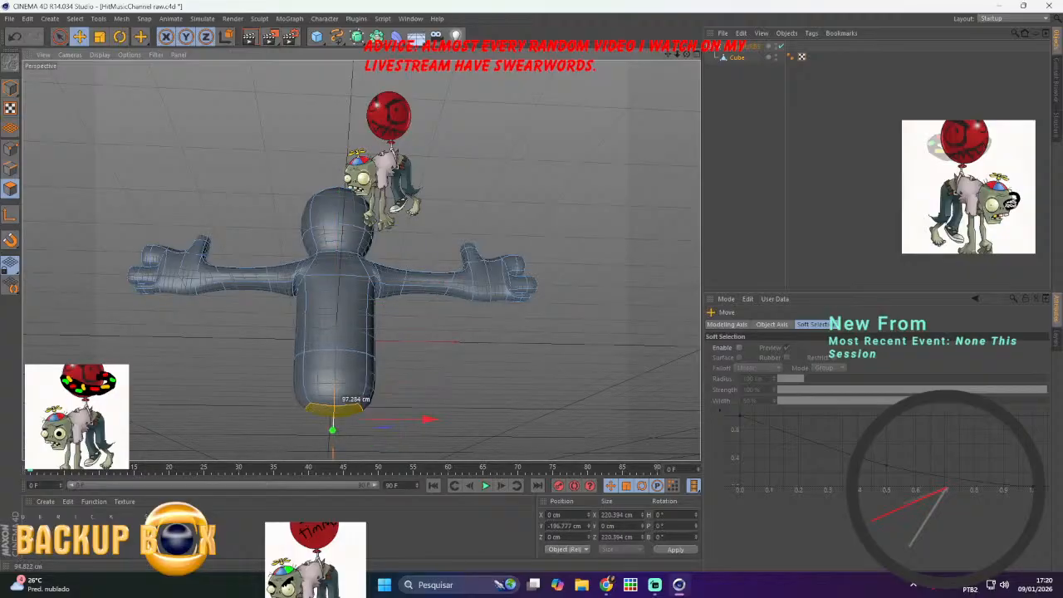
left_click_drag(687, 55, 686, 58)
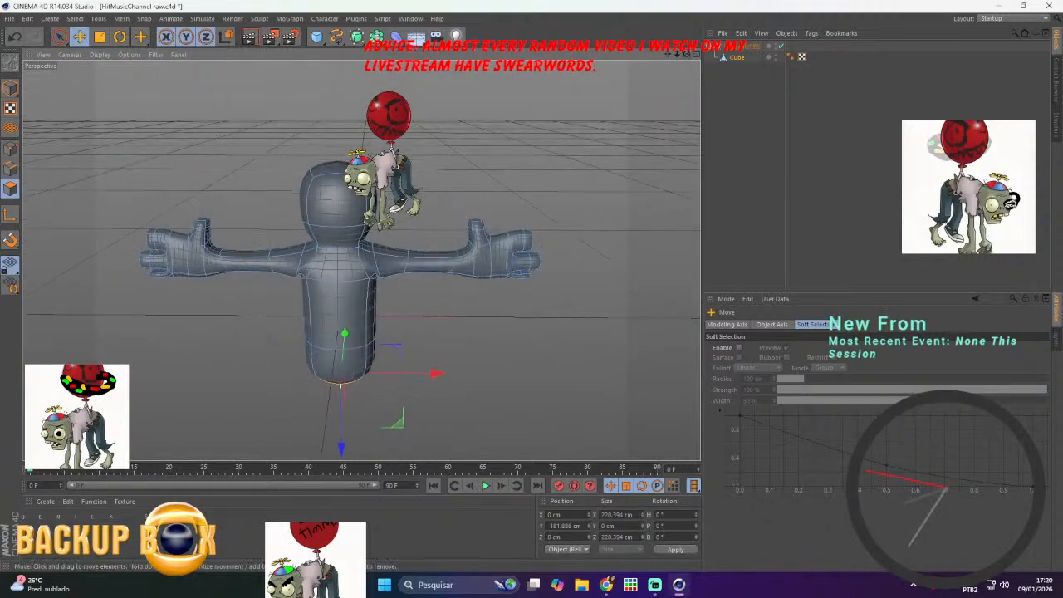
left_click(10, 169)
left_click(330, 247)
left_click_drag(685, 57, 399, 217)
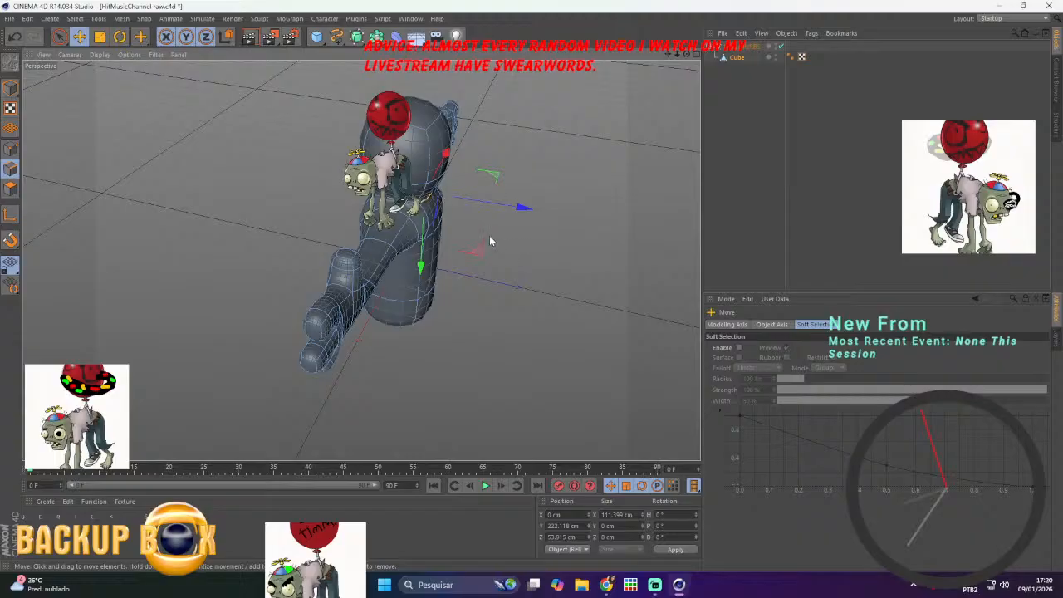
left_click_drag(486, 258, 573, 226)
left_click(12, 37)
Select the upper-back polygons just below the head and scale them down to about 16 cm high and 30 cm deep
left_click(10, 189)
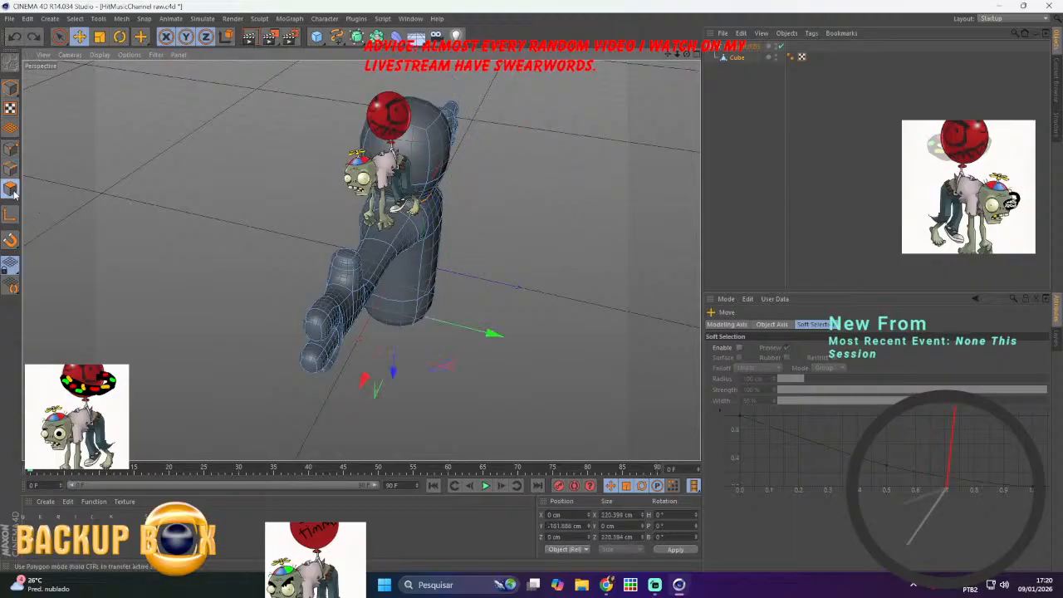
key("t")
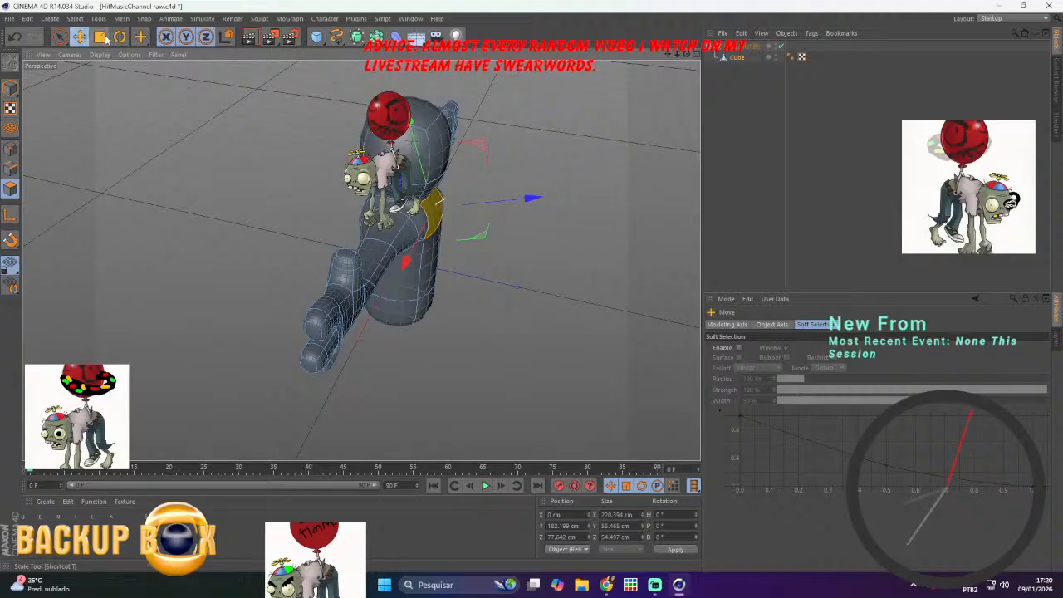
left_click_drag(423, 154, 432, 163)
left_click_drag(461, 205, 461, 201)
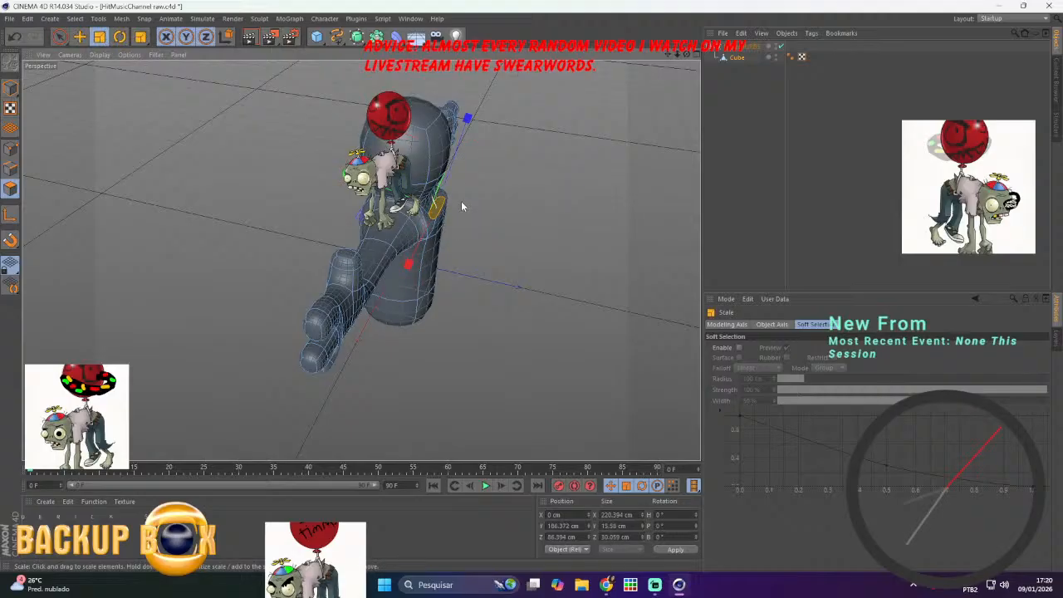
Pull the reduced upper-back polygons up behind the head and forward over it to about Y 468 cm, Z -26 cm
left_click(80, 36)
left_click_drag(435, 203, 434, 57)
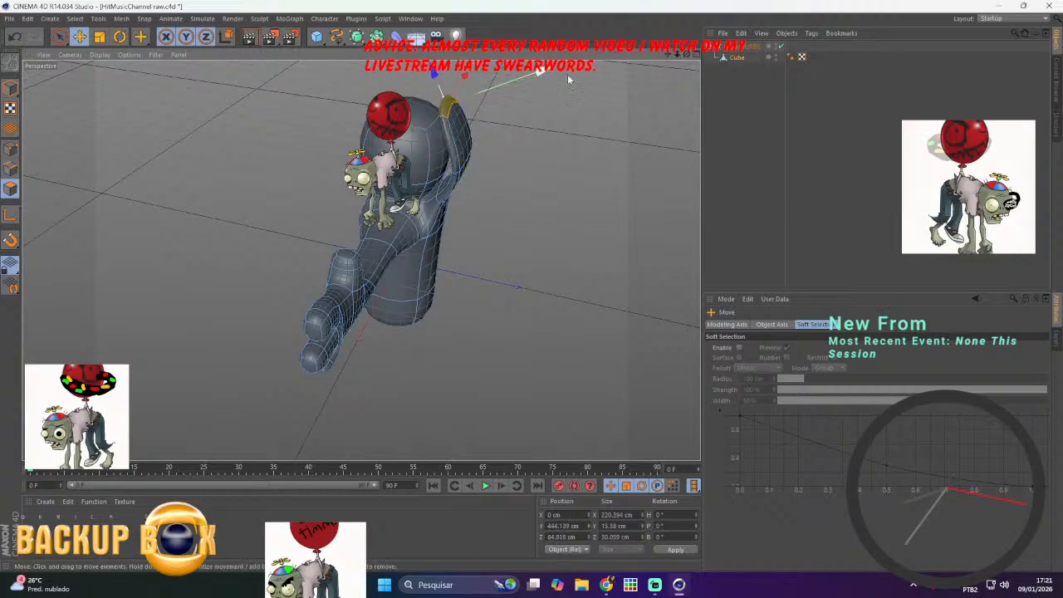
left_click_drag(361, 261, 387, 296, "alt")
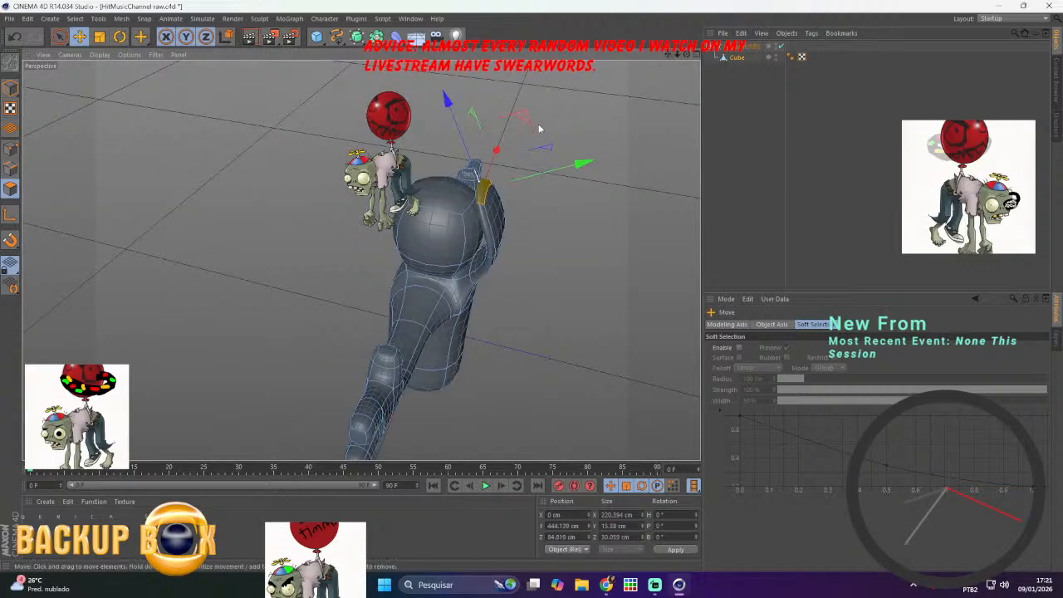
left_click_drag(510, 117, 466, 99)
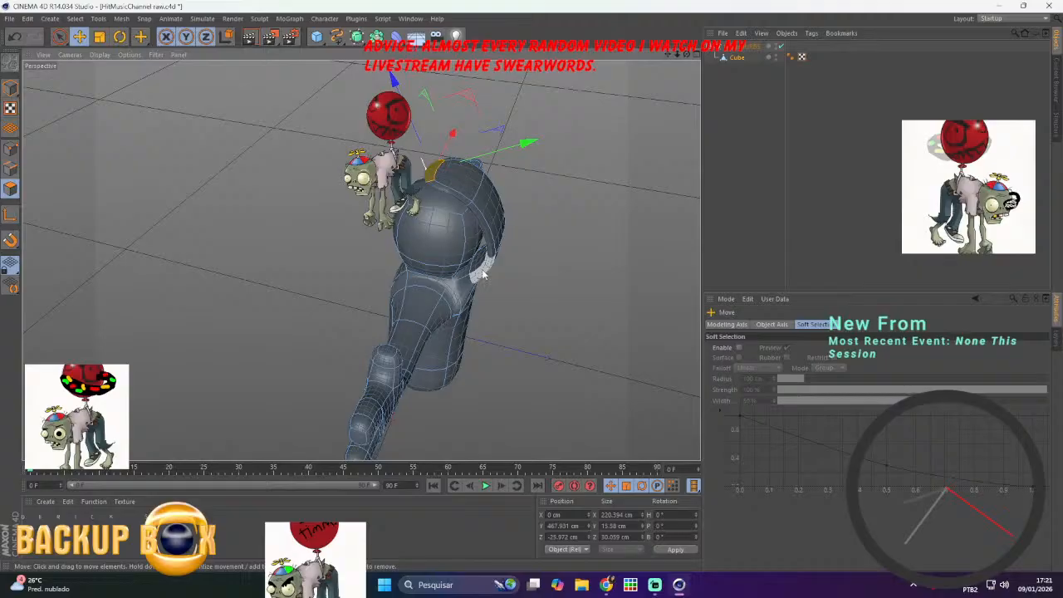
Select the rim polygons on both sides of the piece over the head and widen their span to about 395 cm
left_click(478, 243)
left_click(477, 240)
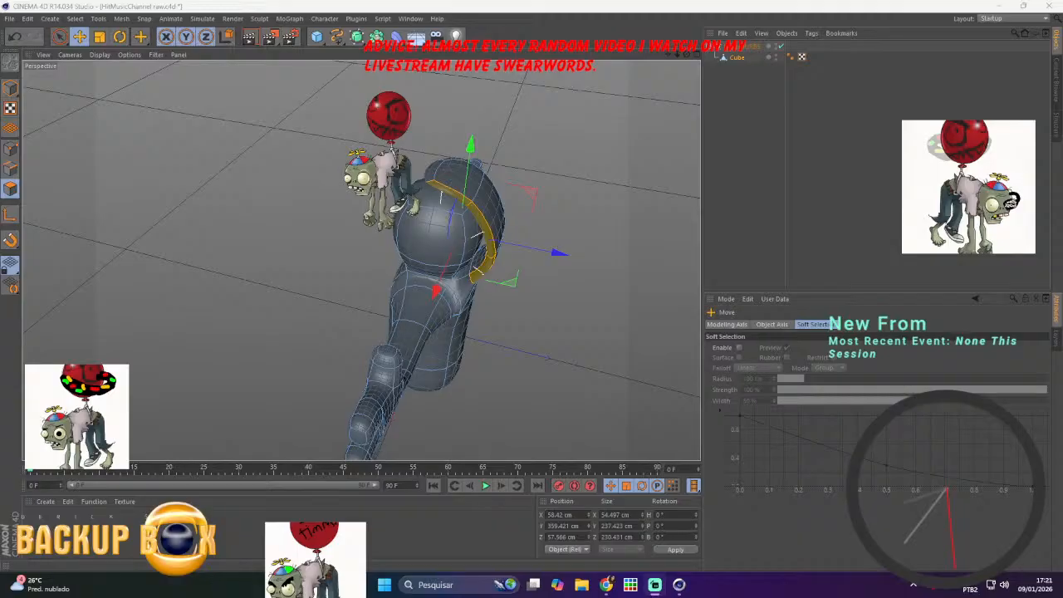
left_click(631, 279)
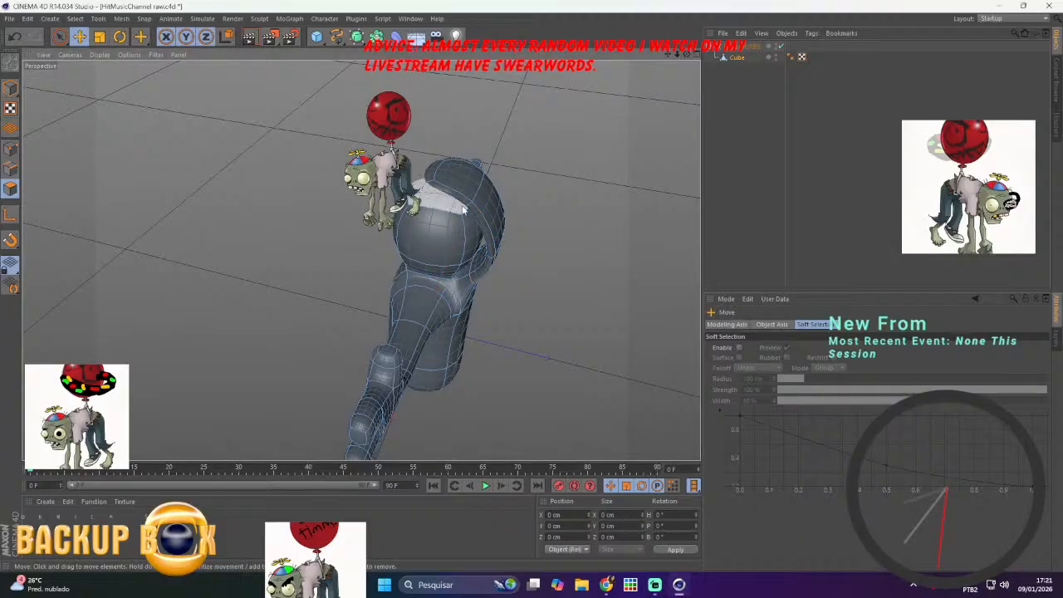
left_click(478, 241)
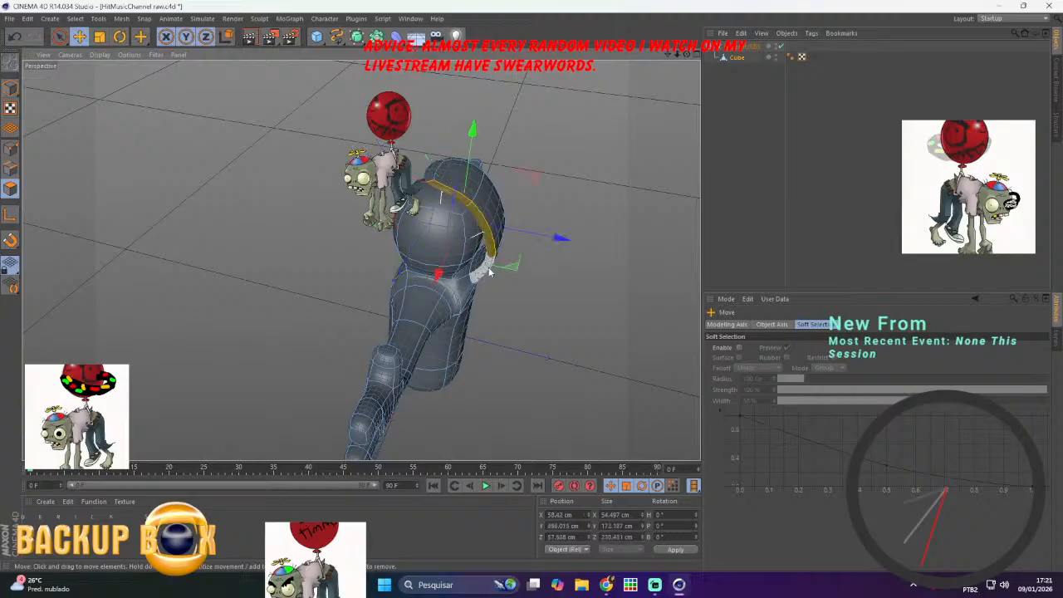
left_click_drag(688, 56, 473, 10)
left_click(430, 260)
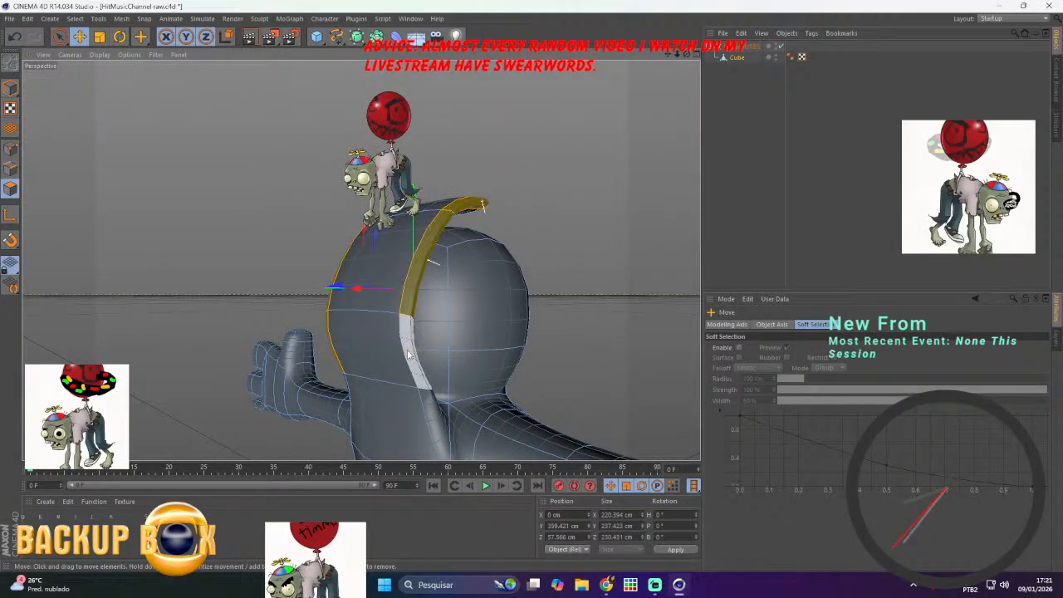
left_click_drag(682, 56, 498, 59)
left_click(99, 38)
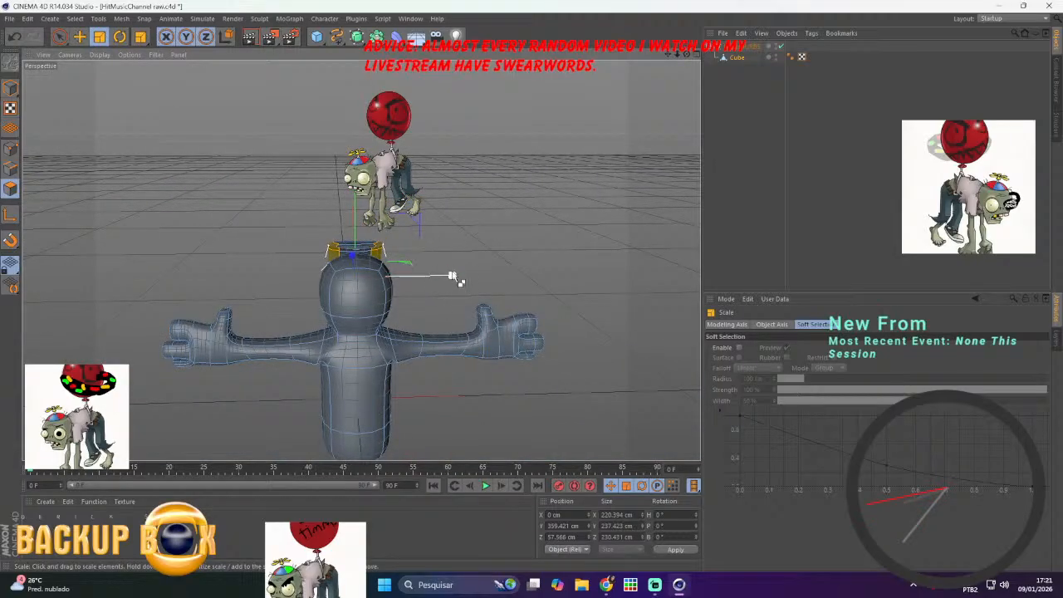
left_click_drag(459, 277, 523, 308)
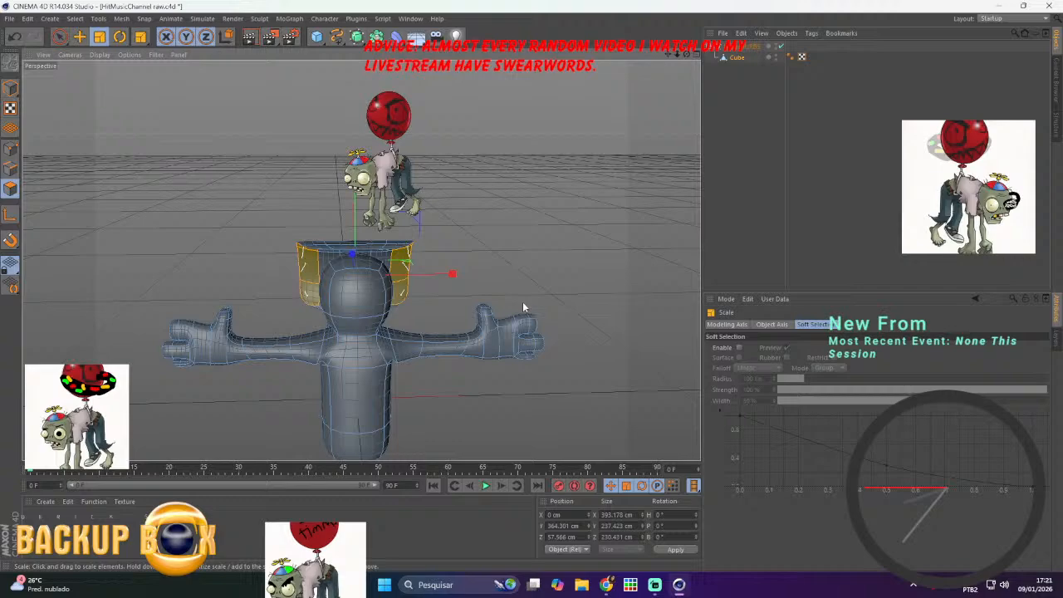
Shift the side rim polygons forward and scale them to about 272 cm wide, 164 cm high and 11 cm deep
left_click_drag(530, 215, 494, 332)
left_click_drag(686, 55, 477, 45)
left_click(80, 37)
left_click_drag(470, 232, 438, 239)
left_click(98, 38)
left_click_drag(480, 294, 370, 303)
Move the side rim polygons to about Y 292 cm, Z 4 cm and widen their span to about 371 cm
left_click(79, 38)
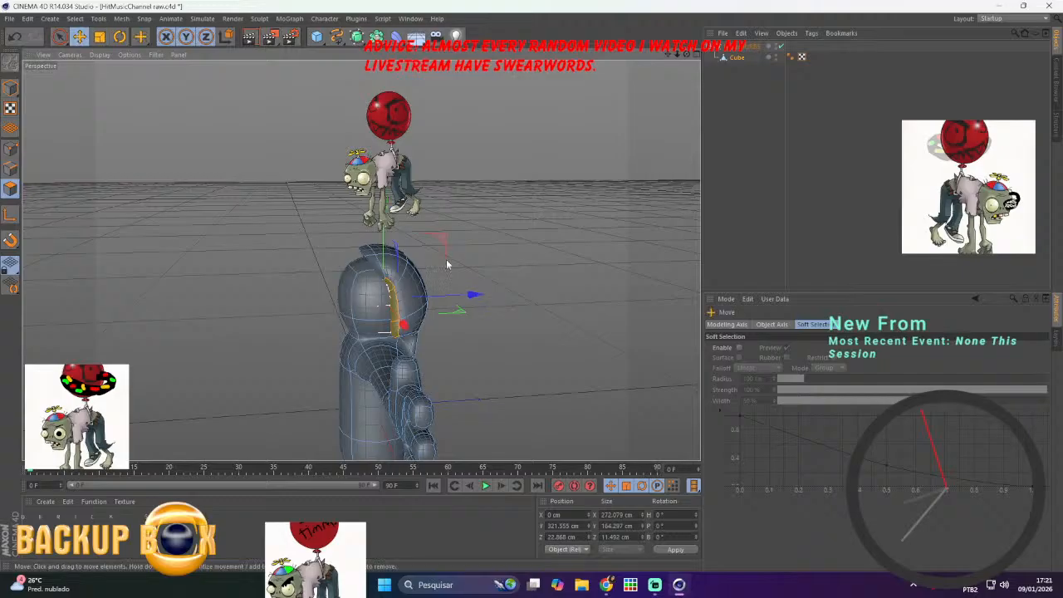
left_click_drag(442, 238, 436, 249)
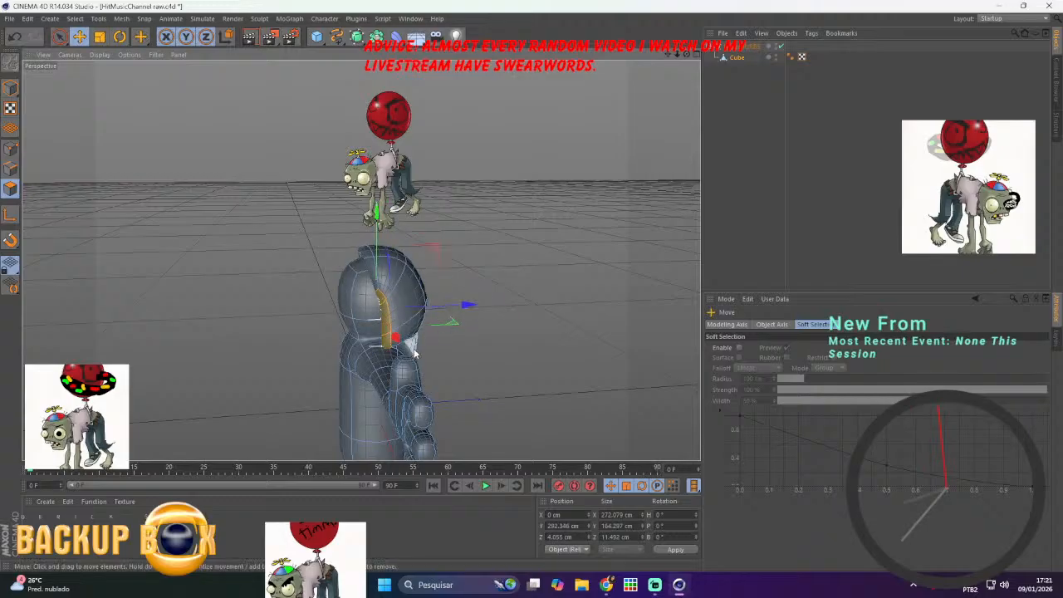
left_click_drag(686, 54, 803, 23)
left_click(99, 36)
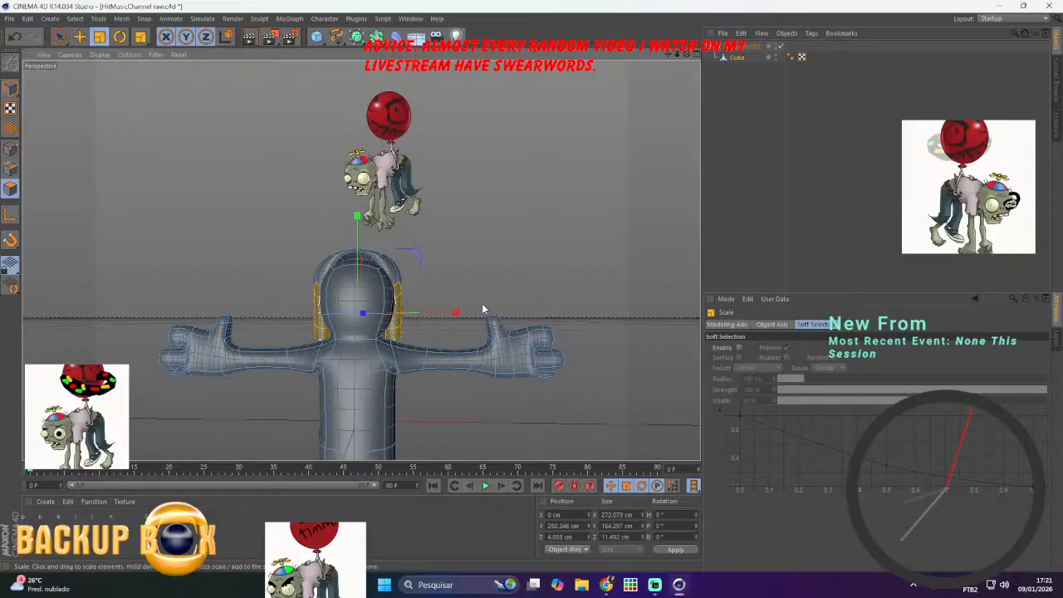
left_click_drag(461, 312, 493, 316)
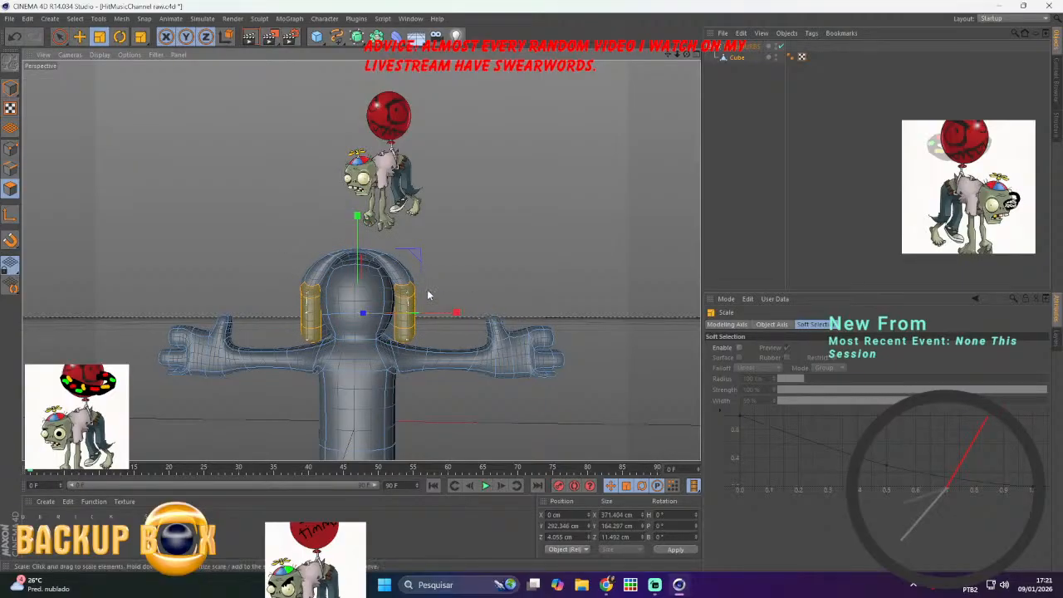
Select the inner polygons beside the head on both sides and scale them outward toward the hood's rim
left_click(324, 327)
left_click(391, 330, "shift")
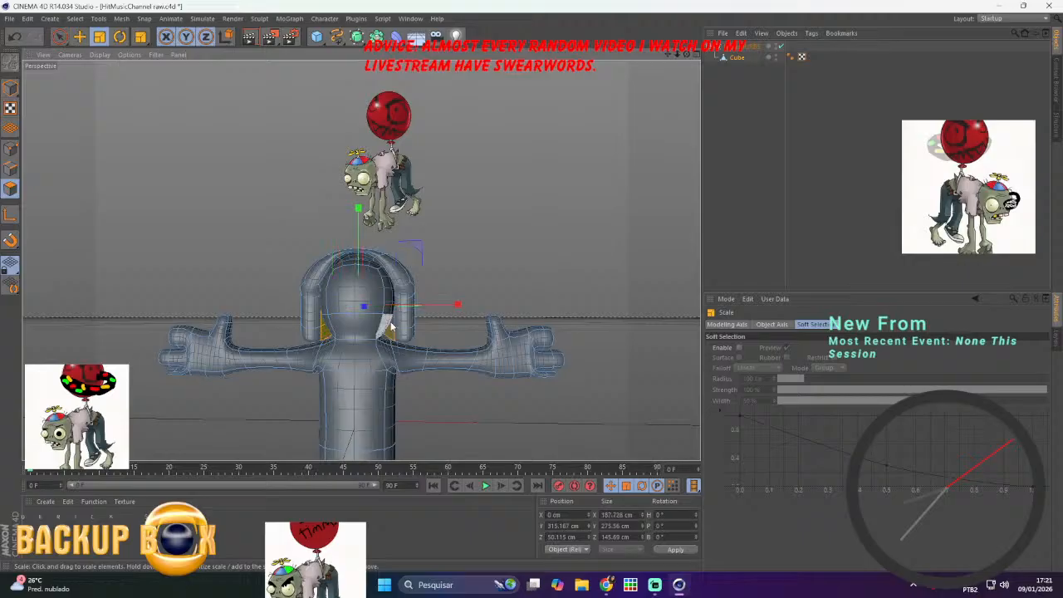
left_click_drag(442, 318, 493, 305)
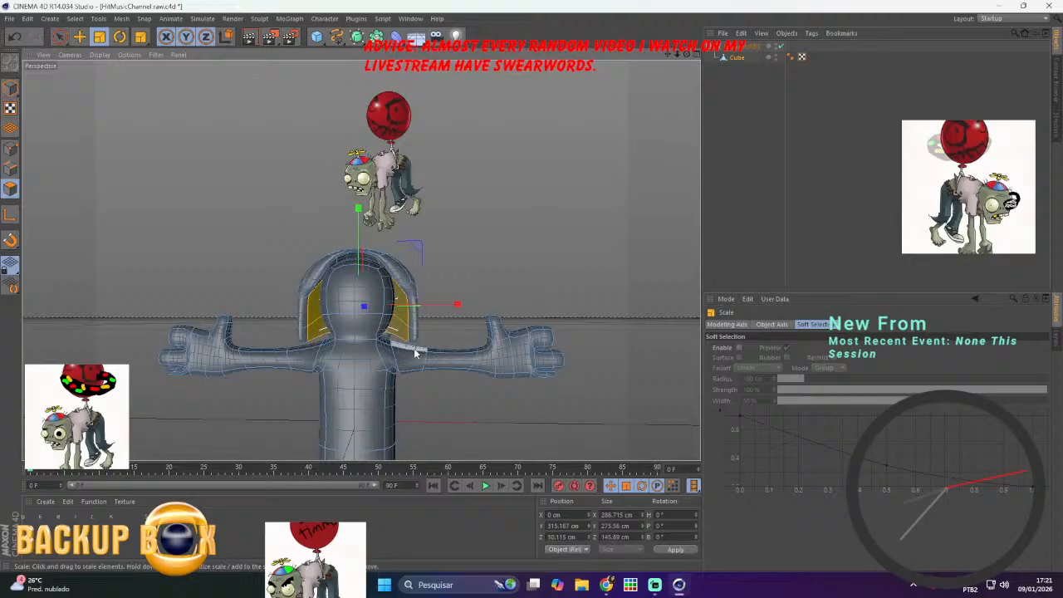
Select the shoulder-top polygons on both sides and narrow their span to about 168 cm
left_click(406, 345)
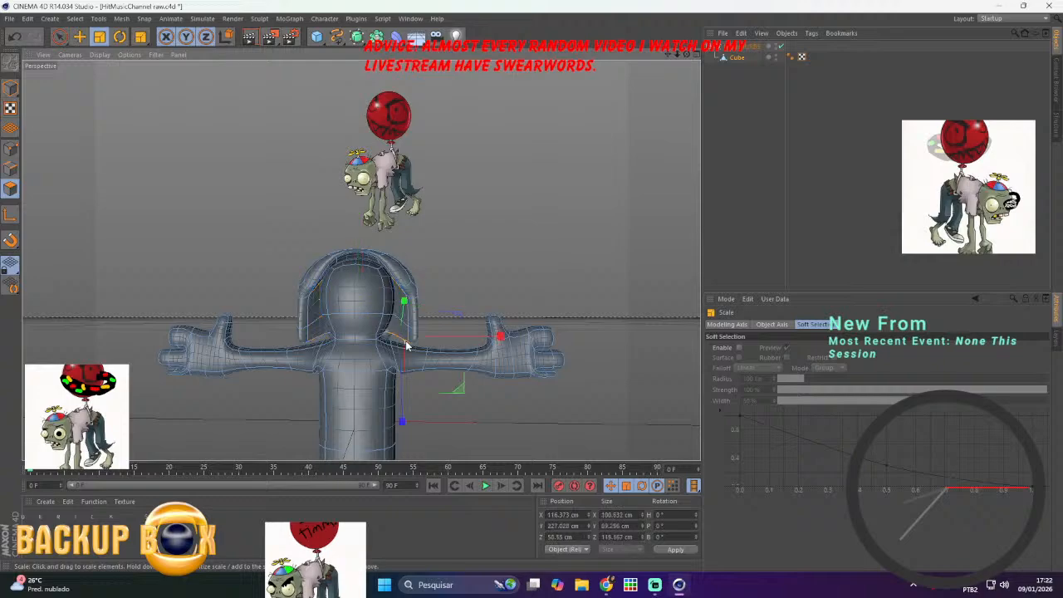
left_click(320, 339, "shift")
left_click_drag(450, 338, 403, 339)
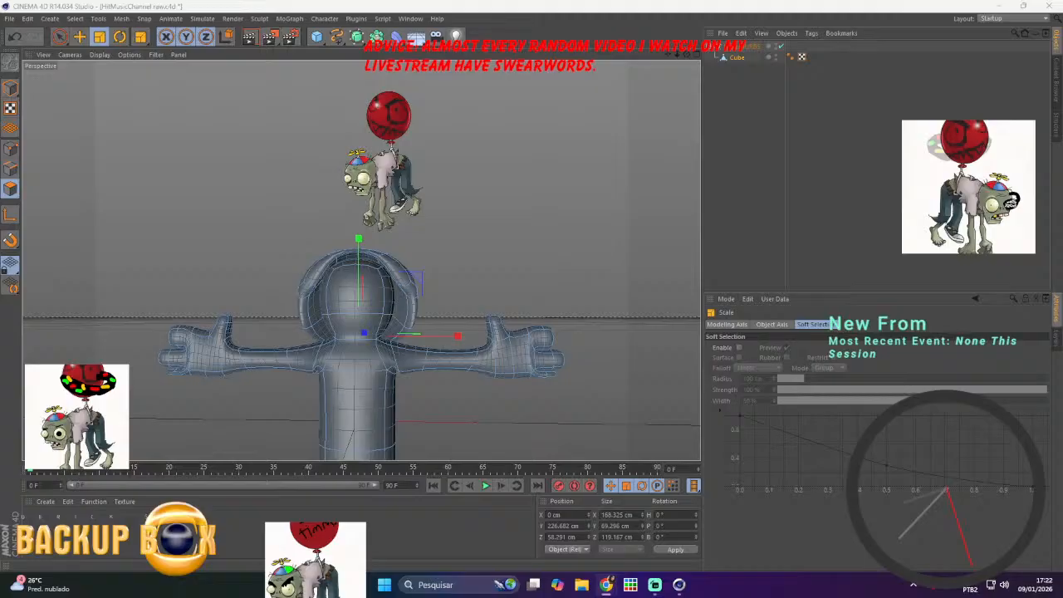
Select the head polygons inside the hood and scale them to about 206 cm wide, 206 cm high and 260 cm deep
left_click(326, 298)
left_click(358, 263, "shift")
mouse_move(420, 234)
left_mouse_down()
mouse_move(439, 232)
mouse_move(396, 237)
mouse_move(408, 227)
left_mouse_up()
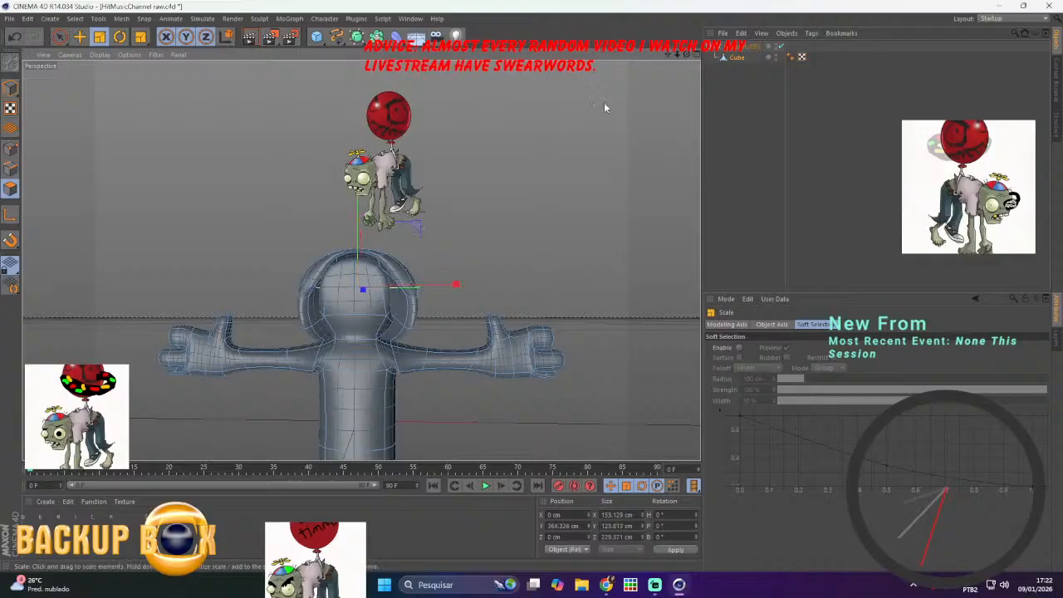
left_click_drag(686, 54, 644, 106)
left_click_drag(487, 278, 462, 297)
left_click_drag(400, 219, 454, 131)
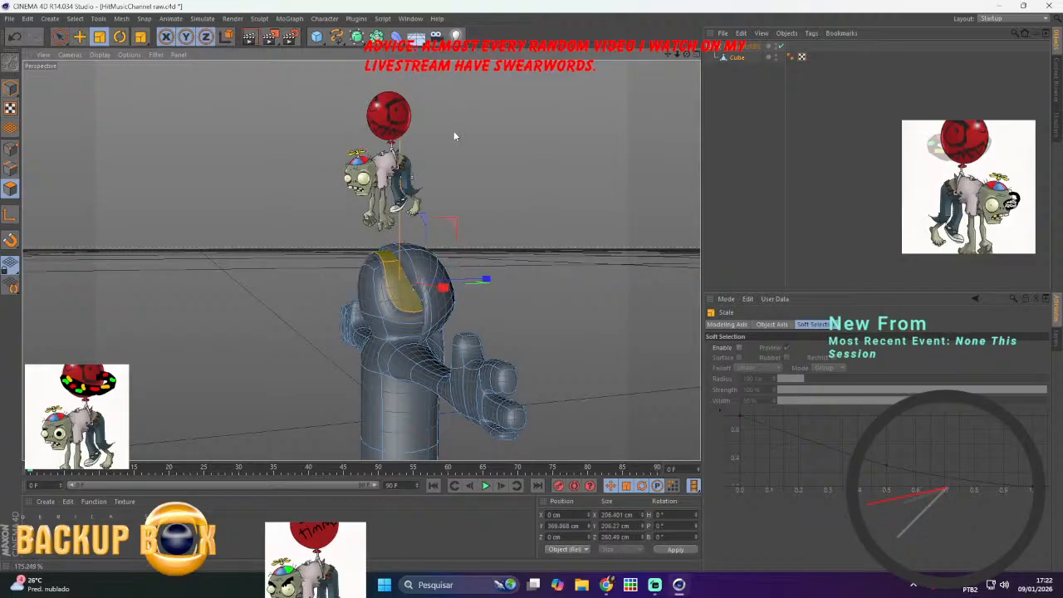
Select the small lower side polygons of the head on both sides and move them down to about Y 247 cm
left_click_drag(482, 190, 410, 319)
left_click(411, 320)
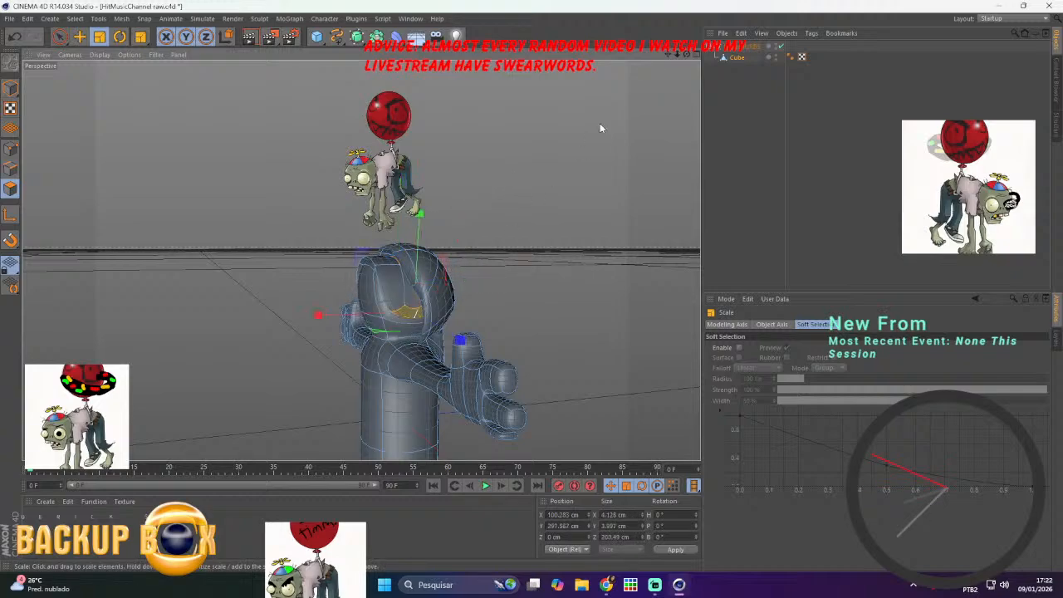
left_click_drag(687, 53, 789, 21)
left_click(337, 321, "shift")
scroll(306, 382, "up", 5)
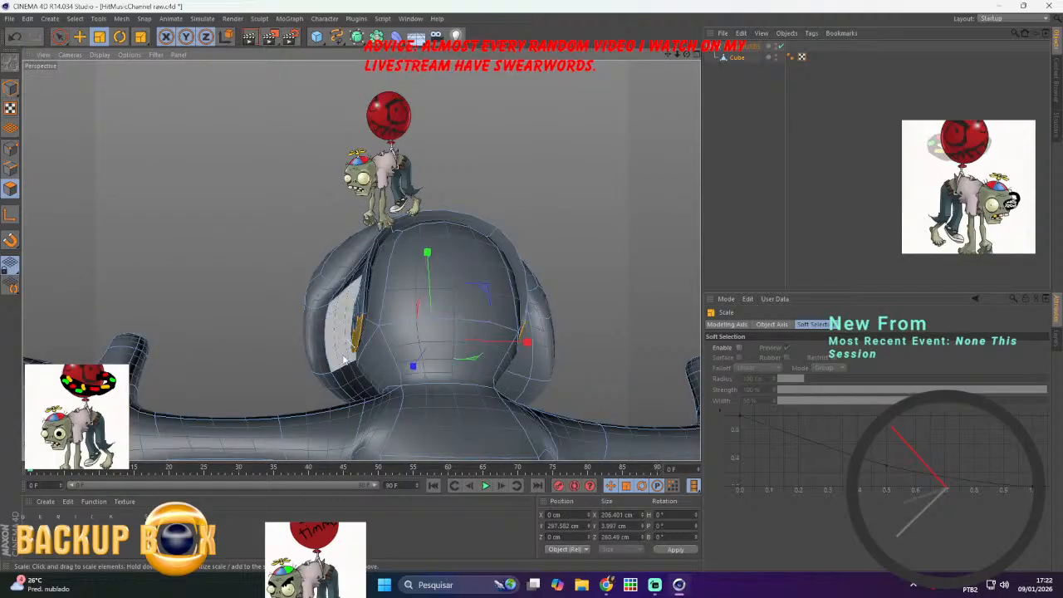
left_click(365, 321, "shift")
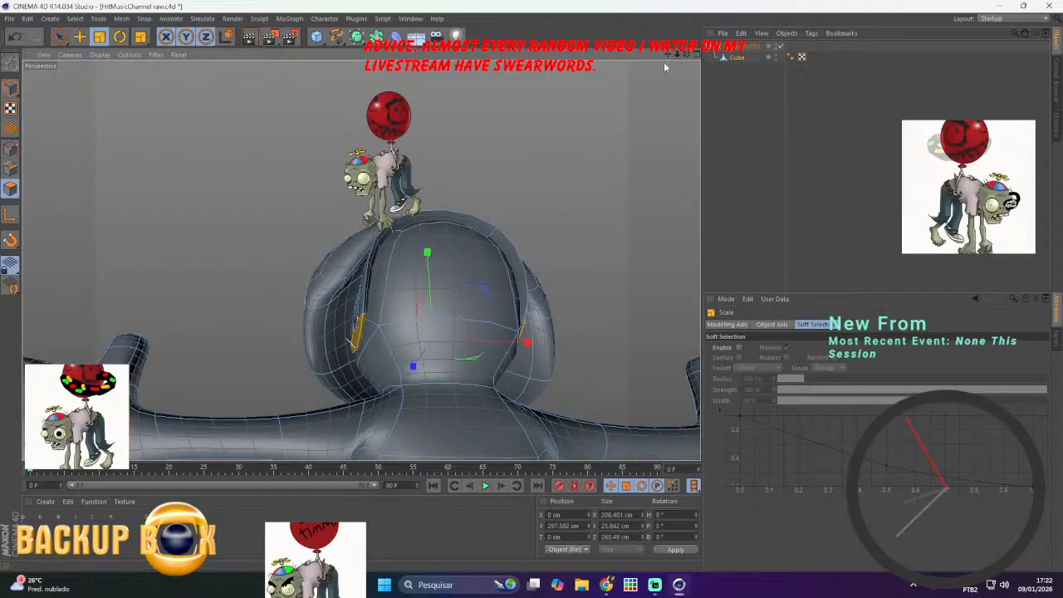
left_click_drag(667, 54, 527, 3)
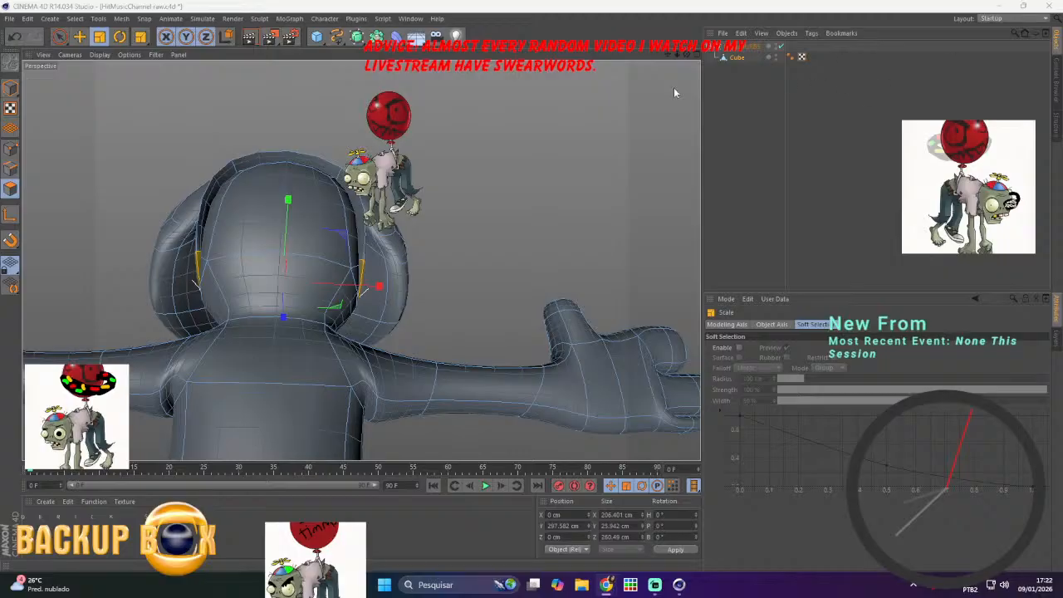
left_click(79, 37)
left_click_drag(291, 205, 293, 232)
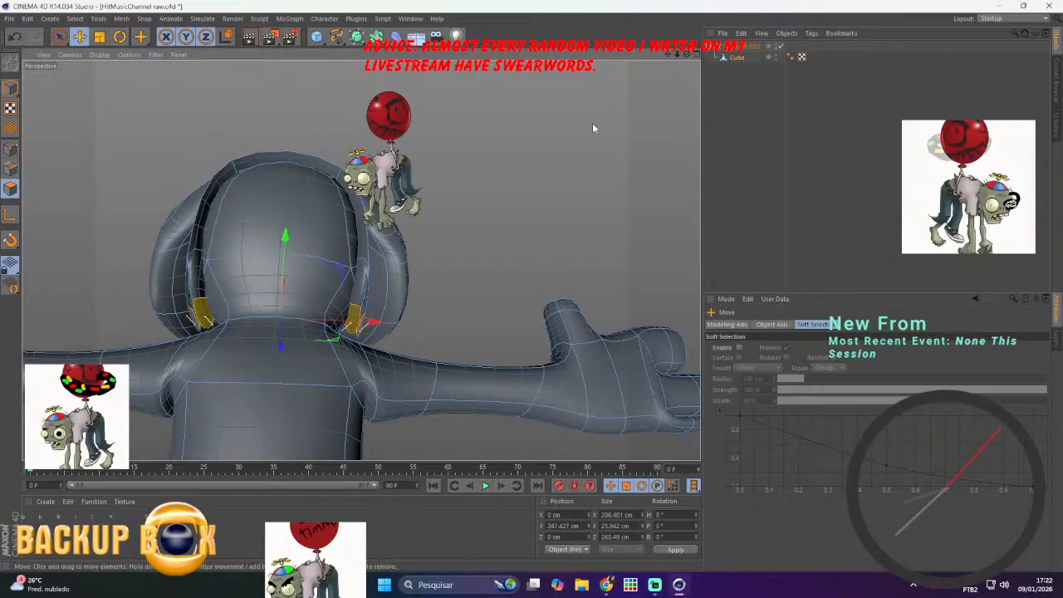
left_click(15, 37)
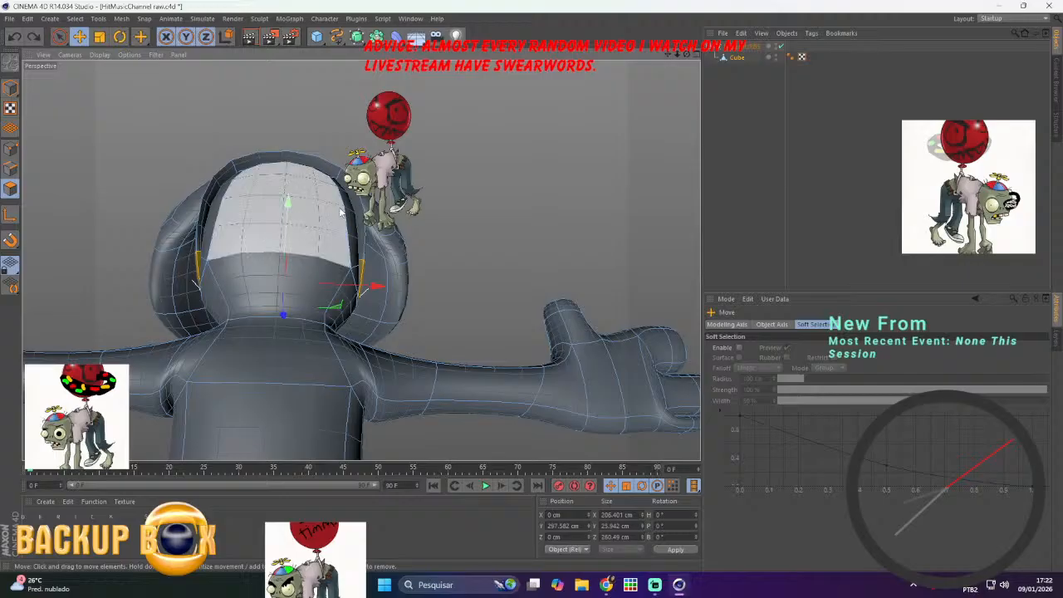
left_click_drag(290, 208, 293, 235)
Select the front rim polygon of the hood above the head and pull it farther forward over the forehead
left_click_drag(685, 55, 619, 73)
left_click(343, 130)
mouse_move(327, 98)
left_mouse_down()
mouse_move(326, 74)
mouse_move(327, 84)
left_mouse_up()
left_click(596, 67)
left_click_drag(686, 54, 612, 66)
left_click(363, 86)
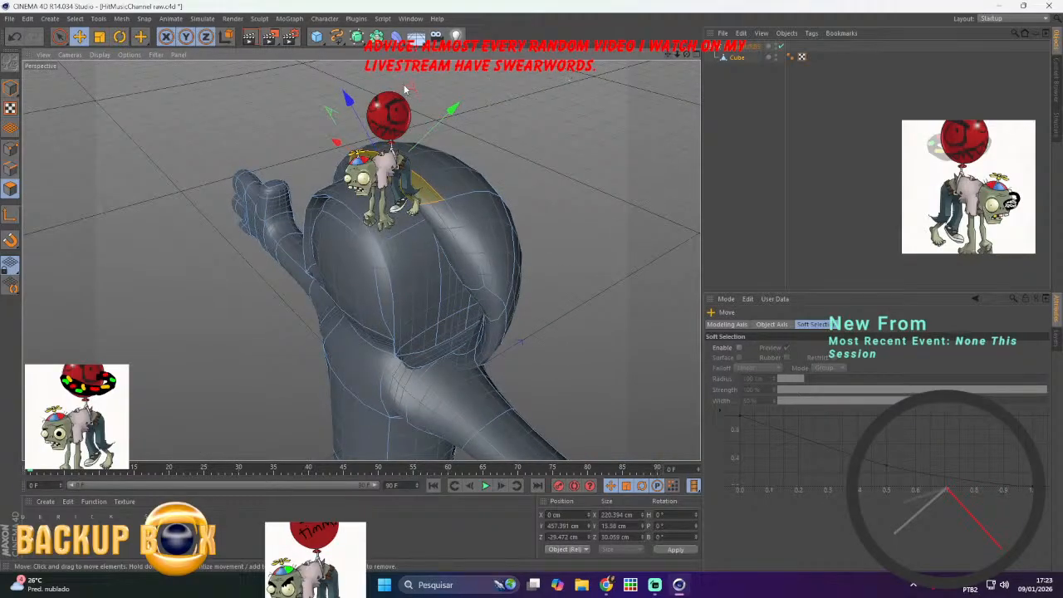
left_click_drag(410, 91, 357, 106)
left_click(300, 117)
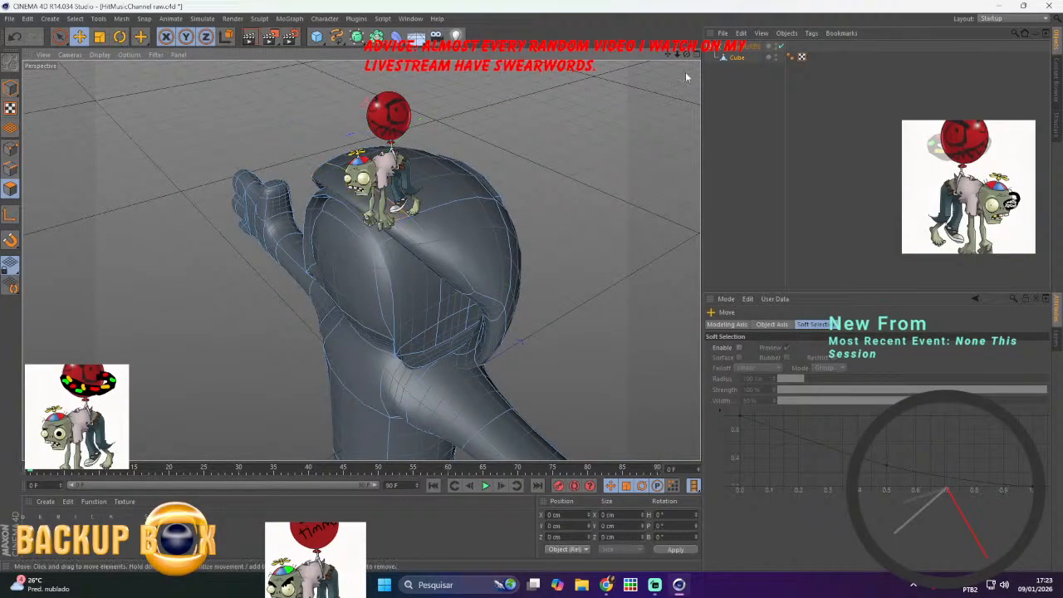
Select the horizontal edge across the front of the body in edge mode and shift it to about Z -104 cm
left_click_drag(687, 55, 631, 89)
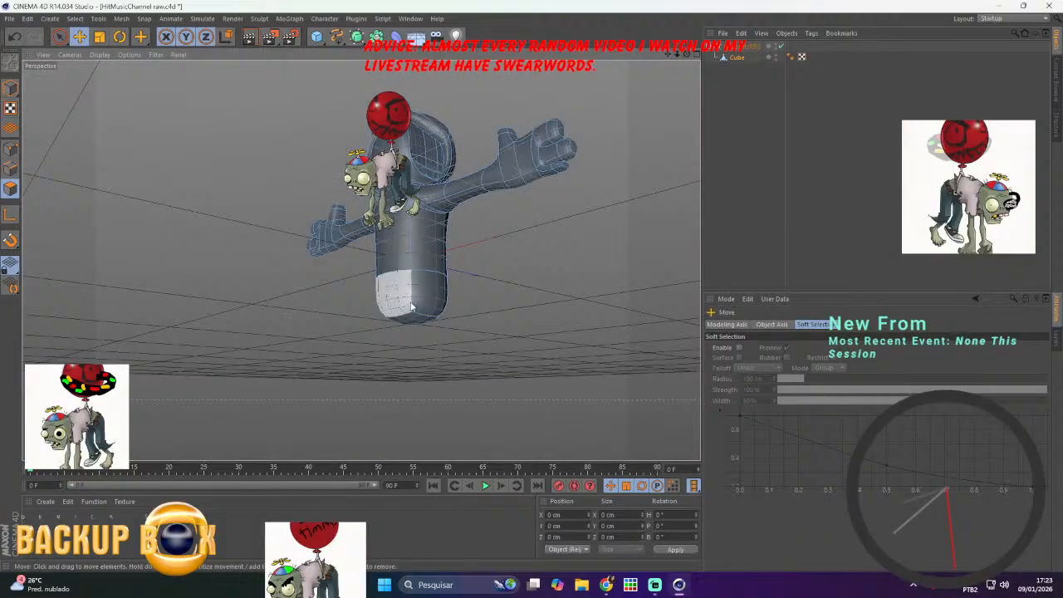
left_click(9, 169)
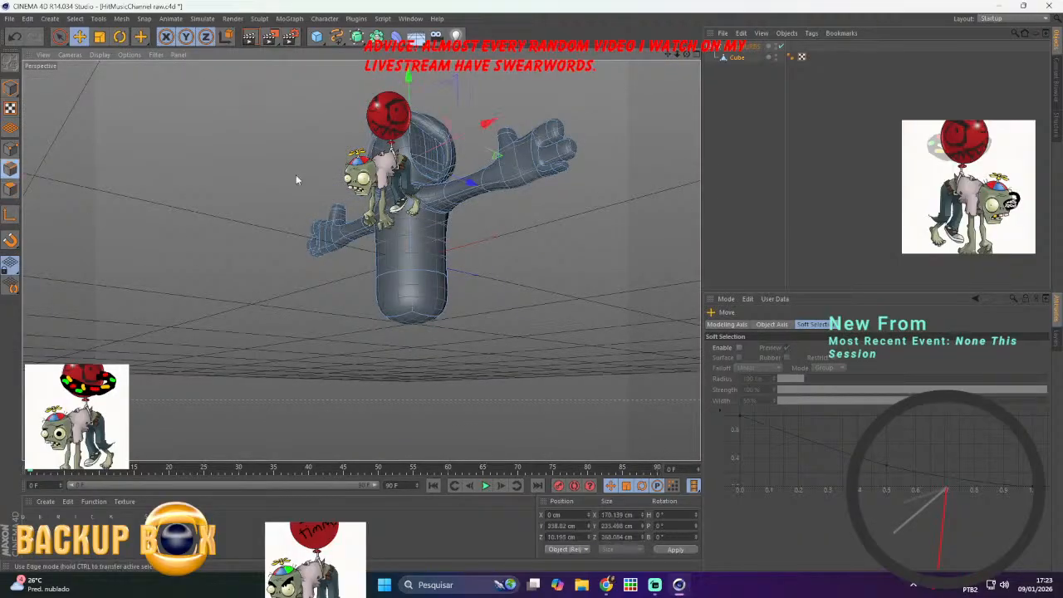
left_click(429, 235)
mouse_move(313, 172)
left_mouse_down()
mouse_move(299, 169)
mouse_move(308, 164)
left_mouse_up()
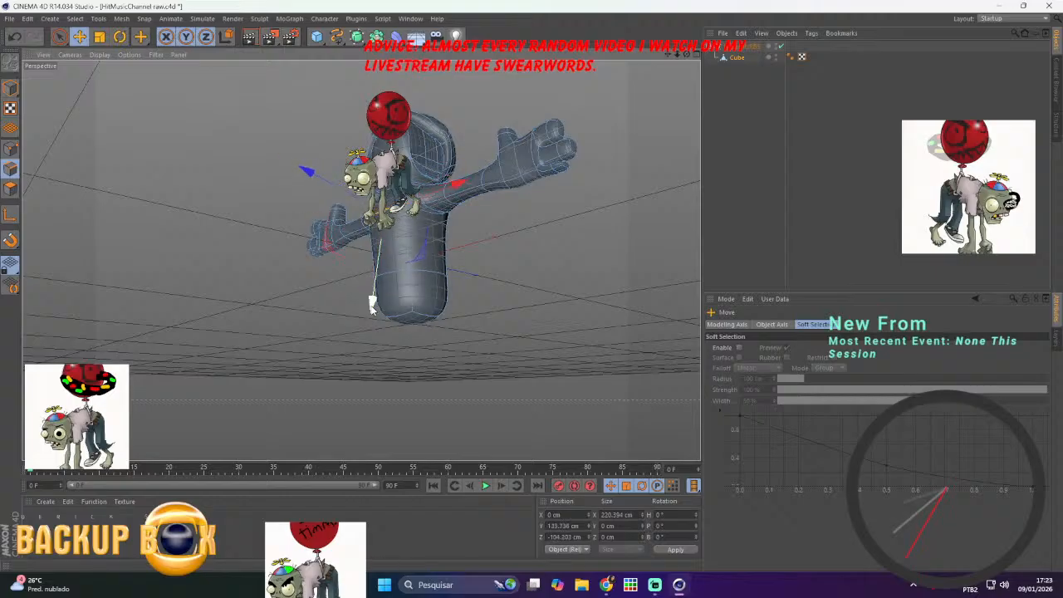
Select all polygons around the bottom end of the body and raise them to about Y -18 cm
left_click(10, 188)
left_click(407, 323)
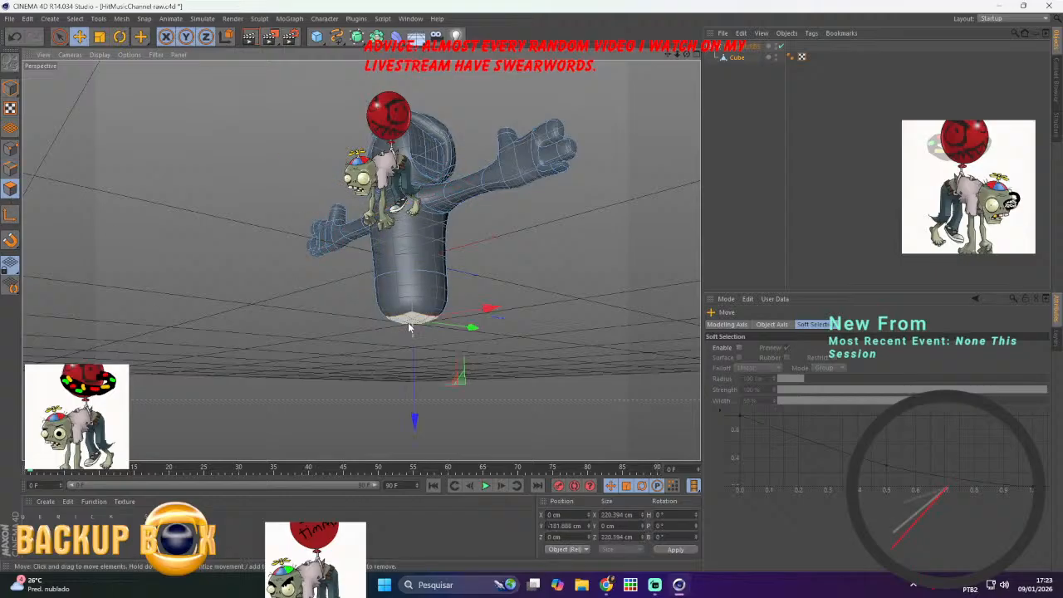
left_click(421, 289, "shift")
left_click(388, 306, "shift")
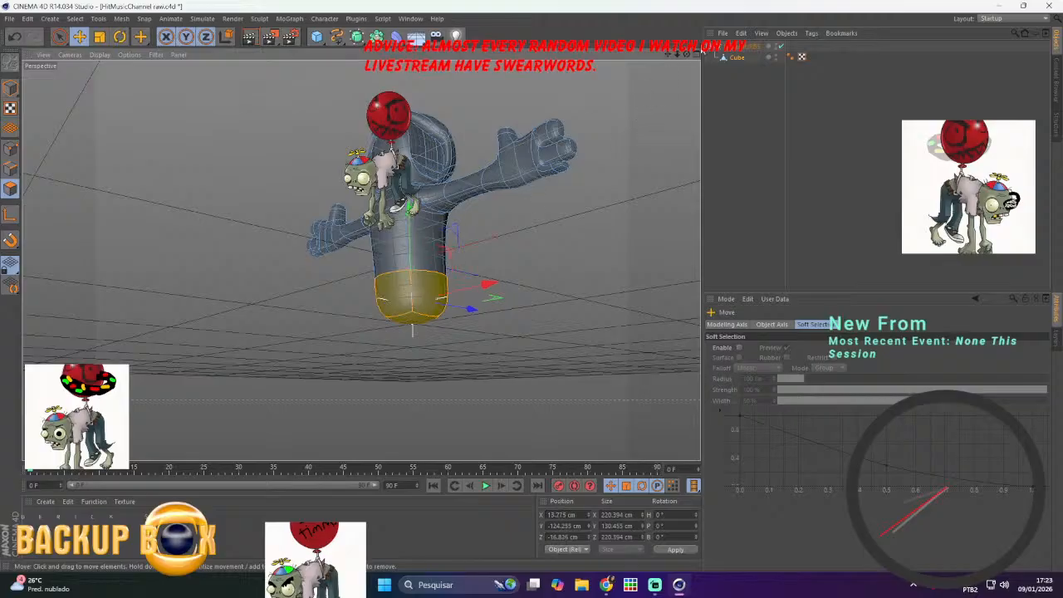
left_click_drag(686, 54, 599, 167)
left_click(525, 261, "shift")
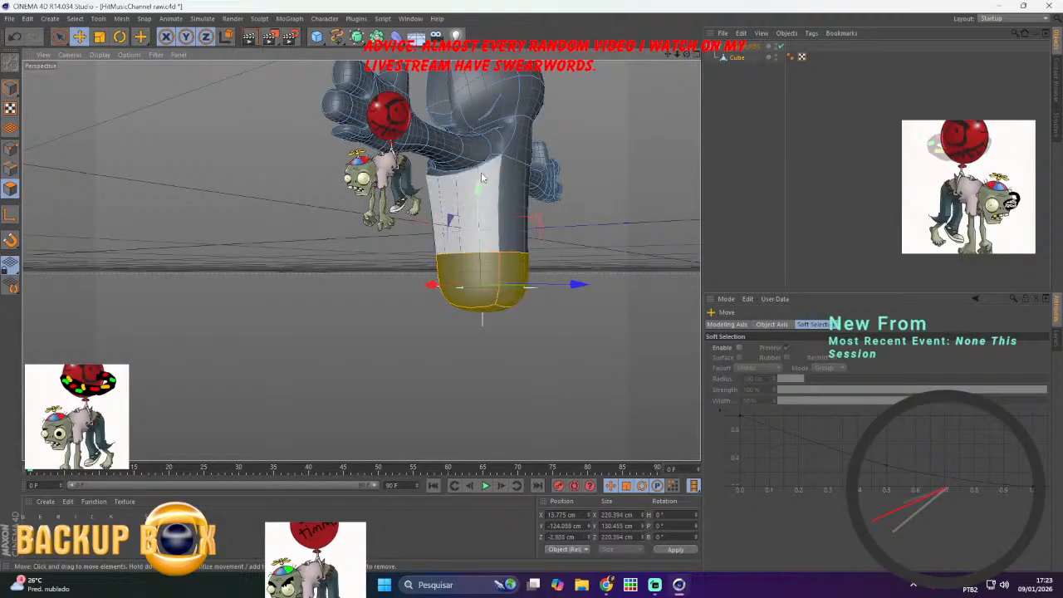
left_click_drag(480, 195, 485, 151)
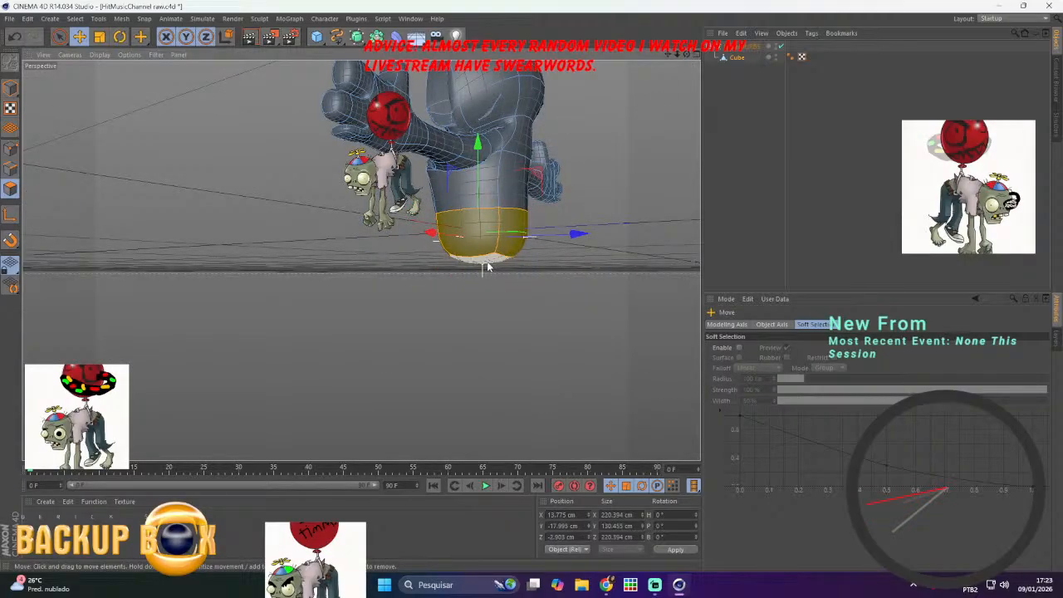
Widen the body's underside polygon to about 269 cm and pull it down to about Y -171 cm
key("ctrl+z")
left_click(98, 36)
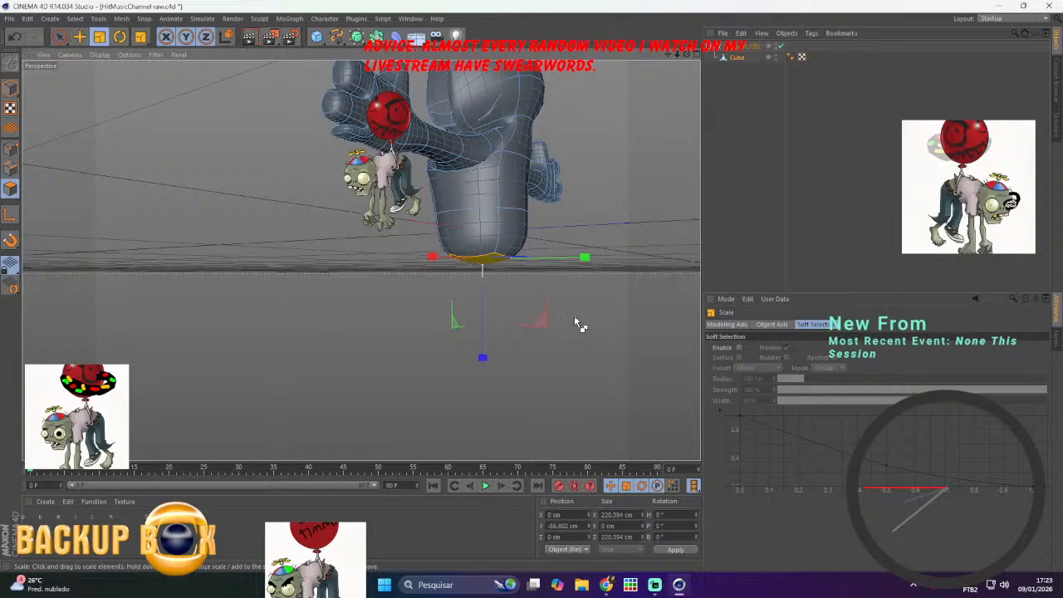
left_click_drag(573, 324, 695, 308)
left_click(83, 37)
left_click_drag(481, 366, 484, 401)
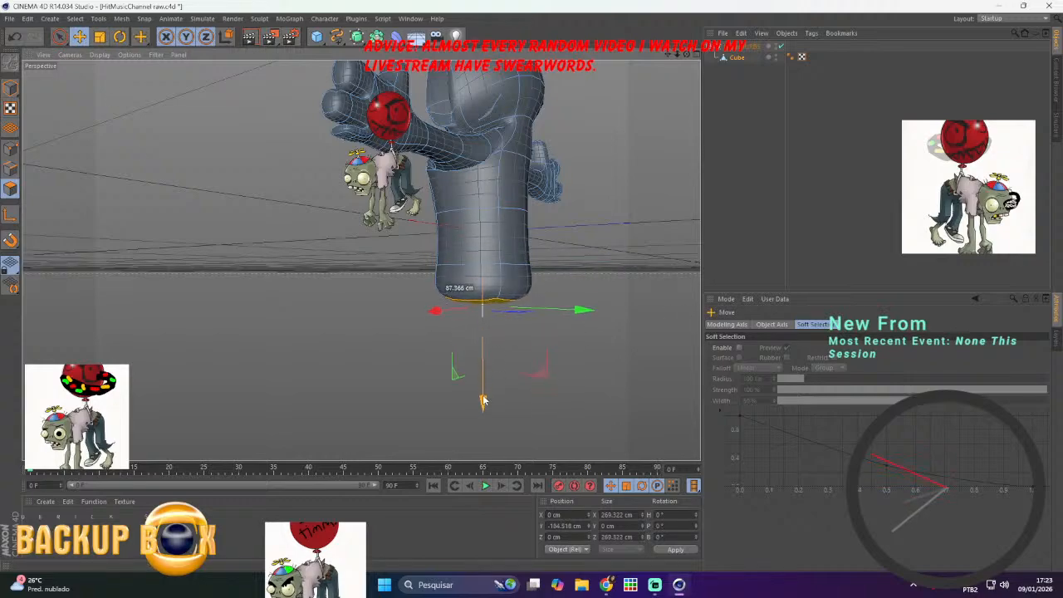
Inset the body's underside polygon by scaling it down to about 103 cm in width and depth
left_click(99, 37)
left_click_drag(607, 222, 385, 334)
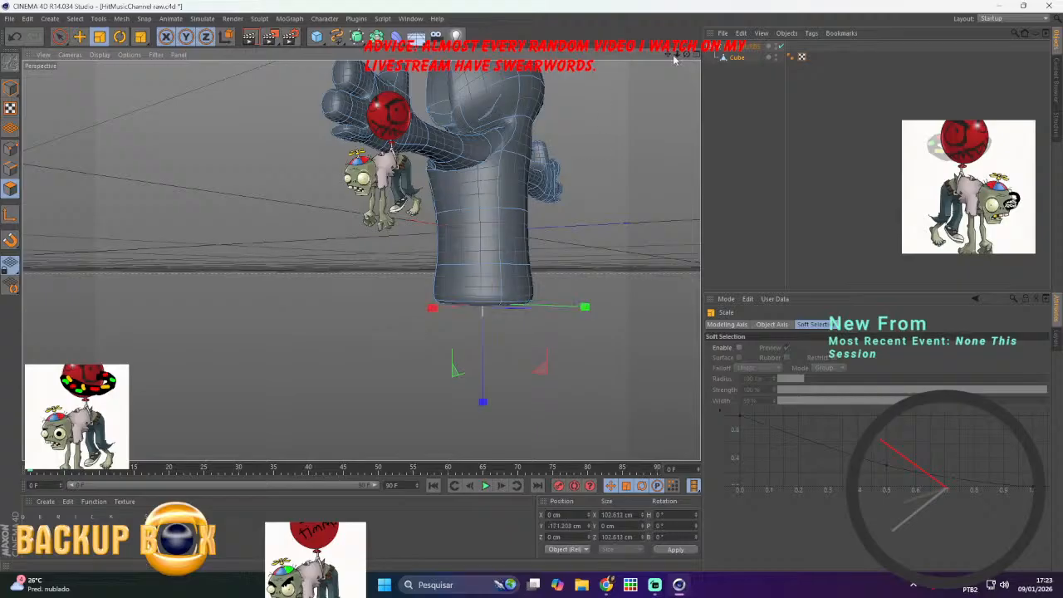
left_click_drag(687, 54, 768, 54)
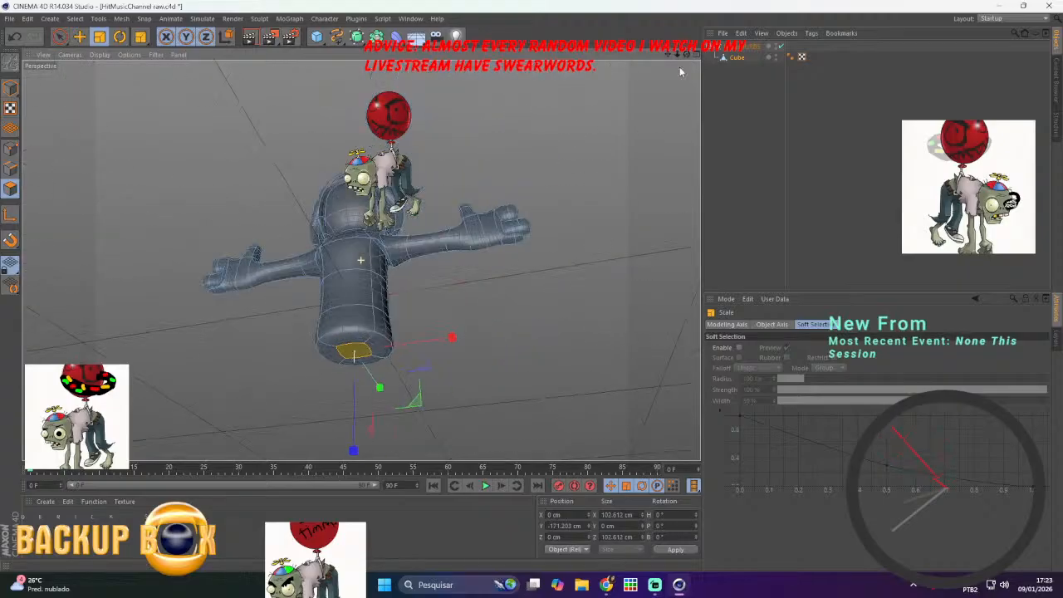
Select the two corner polygons on the body's underside and inset them with Extrude Inner at a 16 cm offset
left_click(380, 344)
left_click(332, 353, "shift")
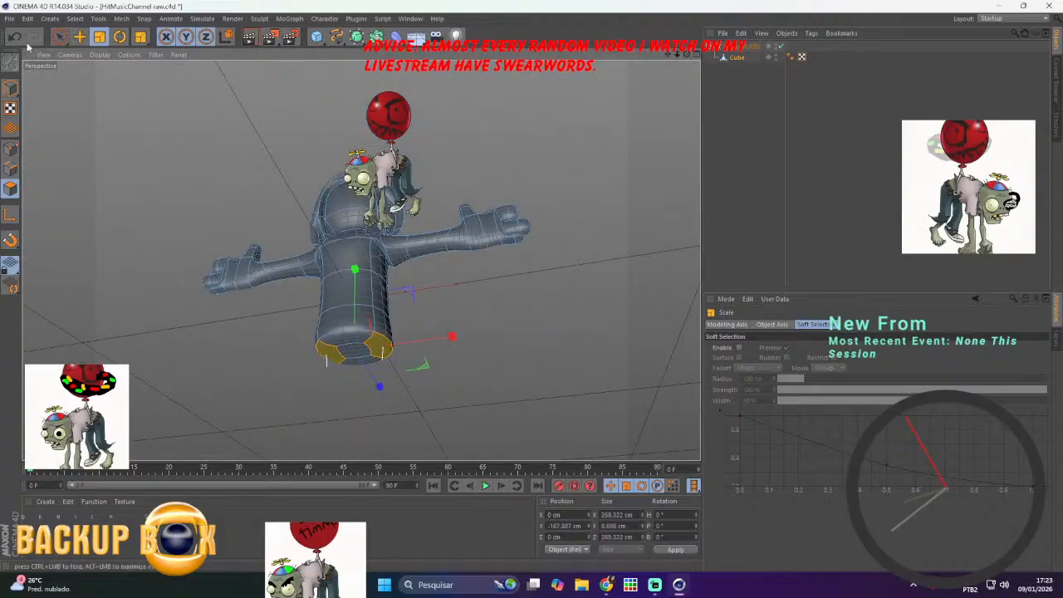
left_click(79, 36)
right_click(430, 266)
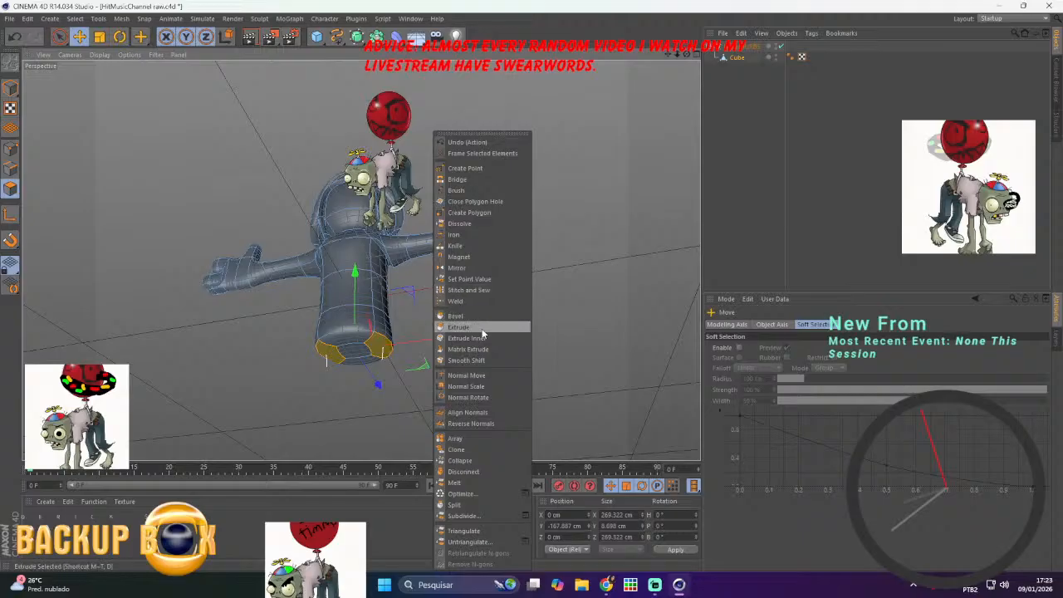
left_click(466, 338)
left_click_drag(466, 337, 446, 337)
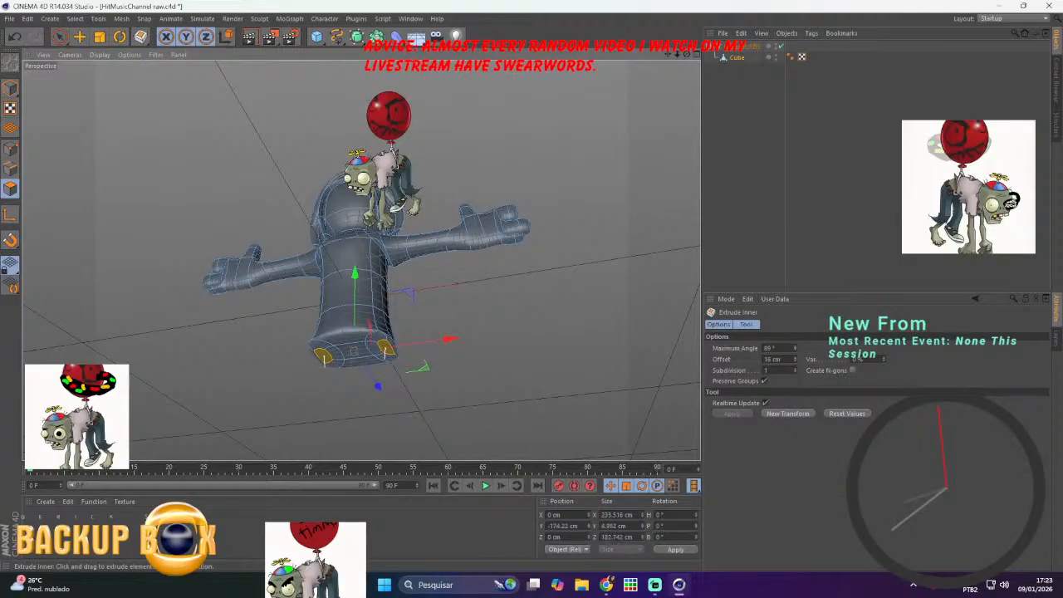
Narrow the central underside polygon along X and reselect the two inset leg polygons on either side of it
left_click(79, 37)
left_click(337, 356)
left_click(353, 352)
left_click(99, 37)
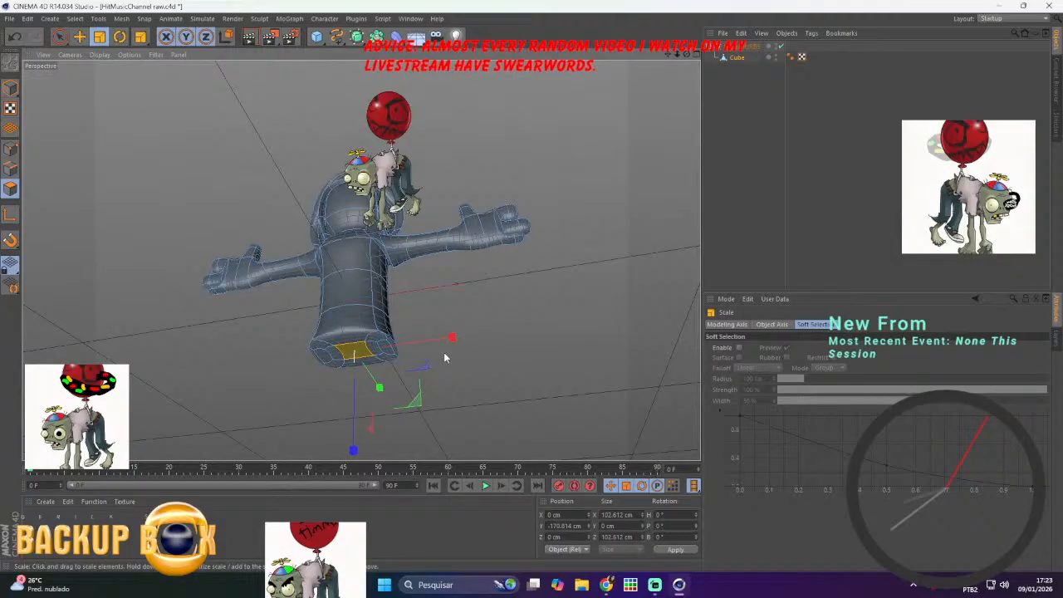
left_click_drag(449, 337, 328, 362)
left_click(340, 358)
left_click(368, 352, "shift")
left_click_drag(444, 341, 368, 357)
left_click(333, 357)
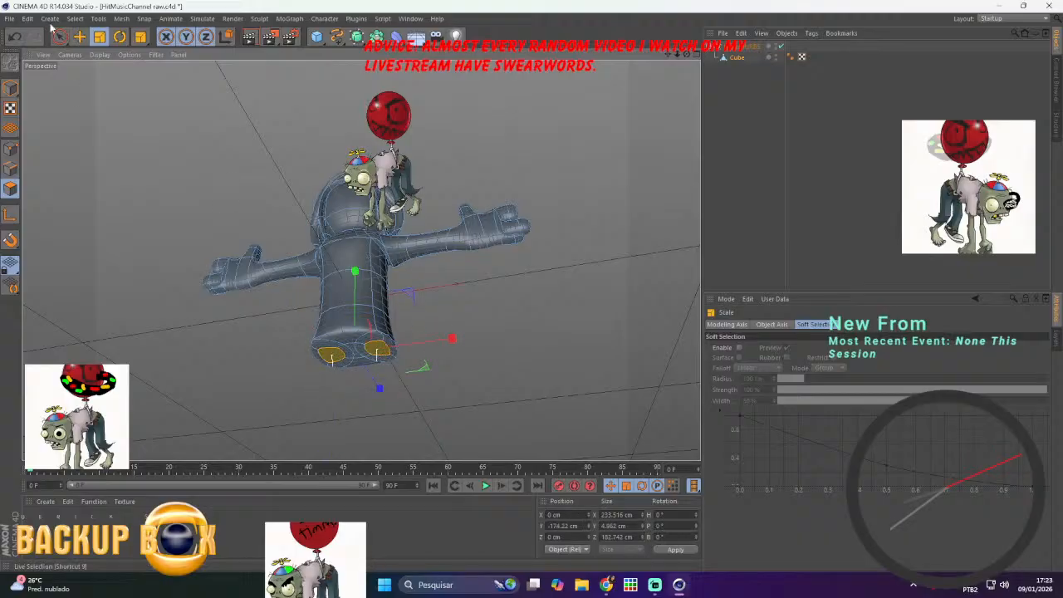
Extrude the two inset underside polygons downward into legs reaching about Y -694 cm
left_click(79, 36)
left_click_drag(354, 269, 360, 408)
left_click_drag(687, 54, 686, 106)
left_click_drag(675, 60, 682, 65)
left_click_drag(367, 305, 363, 434)
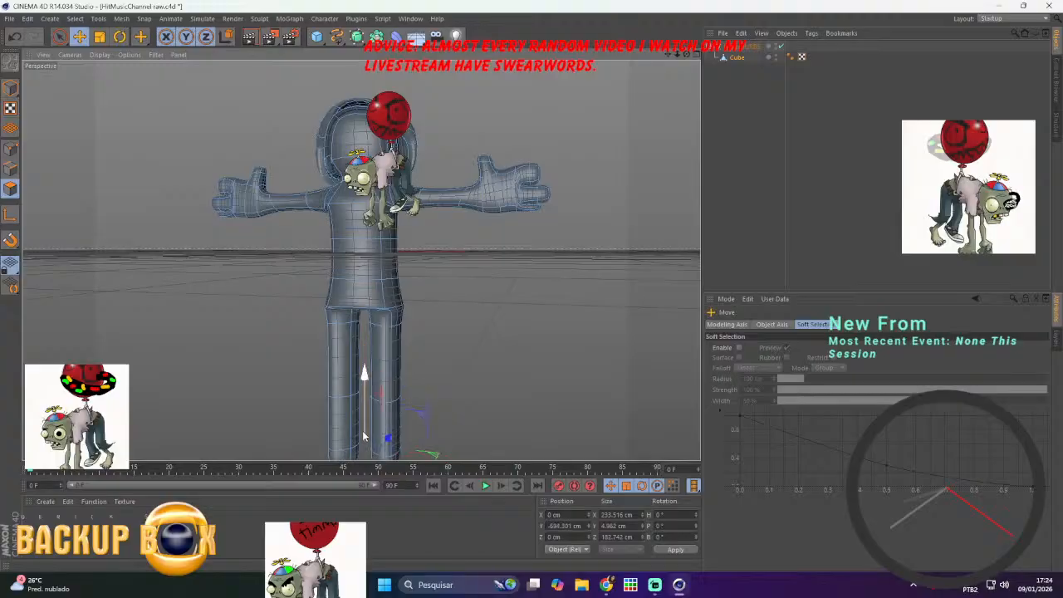
Select the polygons around both lower legs and raise them, bringing the lowest bands to about Y -544 cm
left_click(344, 458)
left_click(387, 458, "shift")
left_click_drag(667, 55, 664, 1)
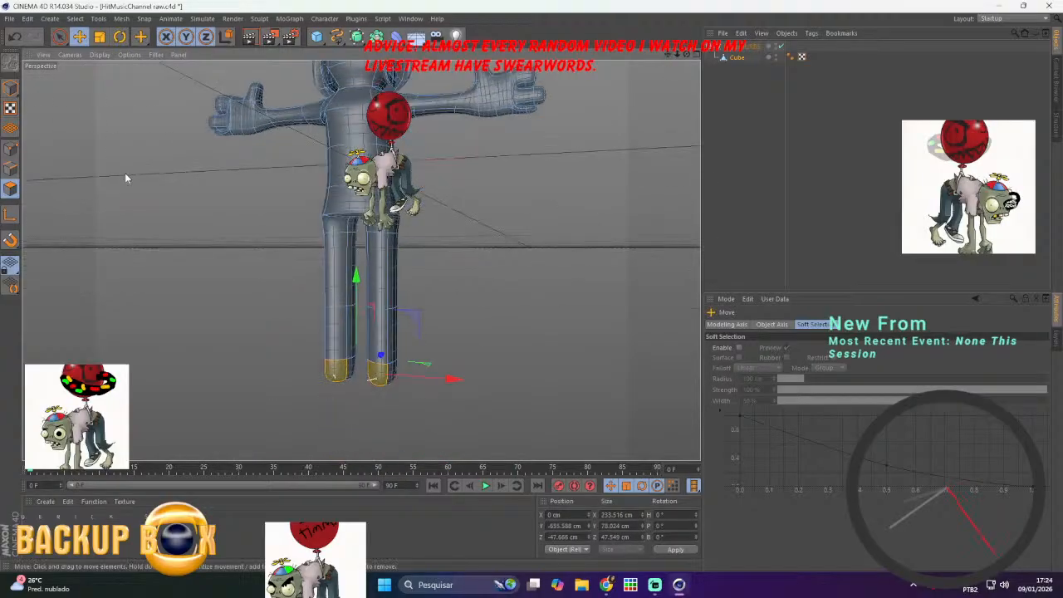
left_click(59, 37)
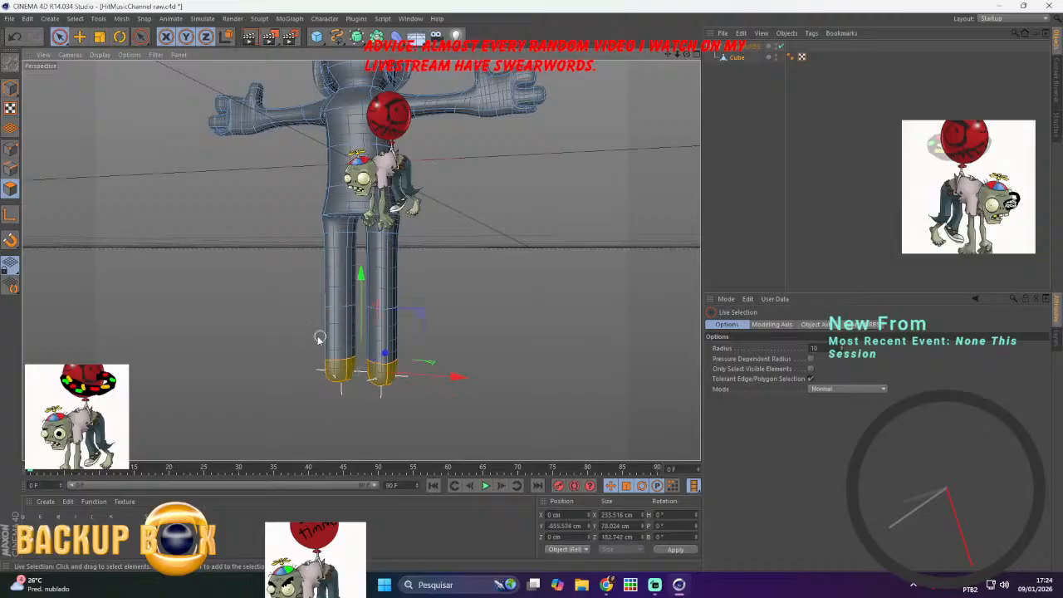
left_click_drag(304, 334, 423, 337)
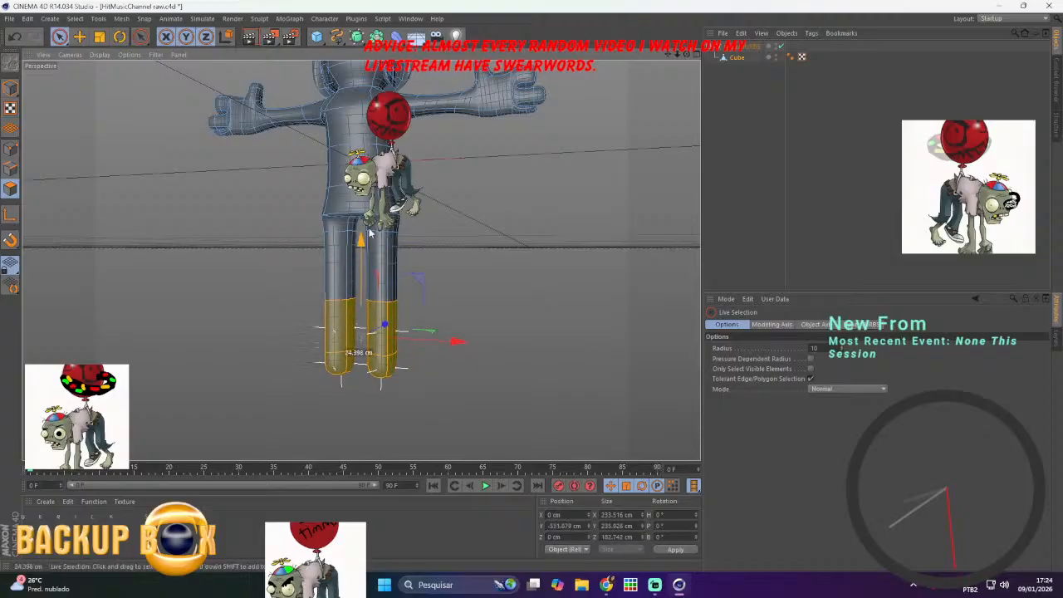
left_click_drag(368, 239, 368, 207)
Select the front polygons at the lower end of both legs and extrude them forward into feet
left_click(338, 338)
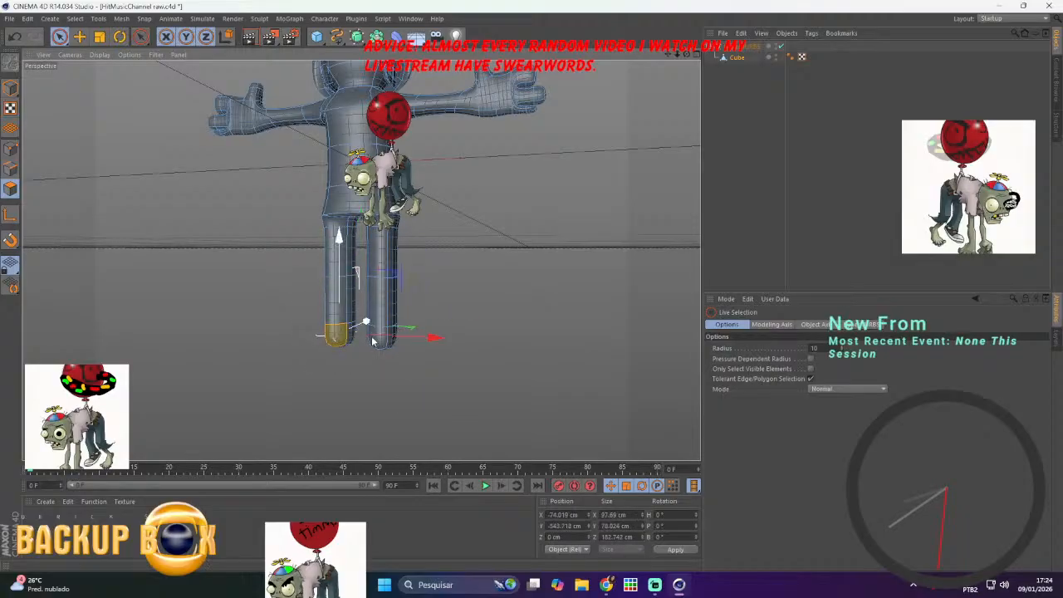
left_click(79, 36)
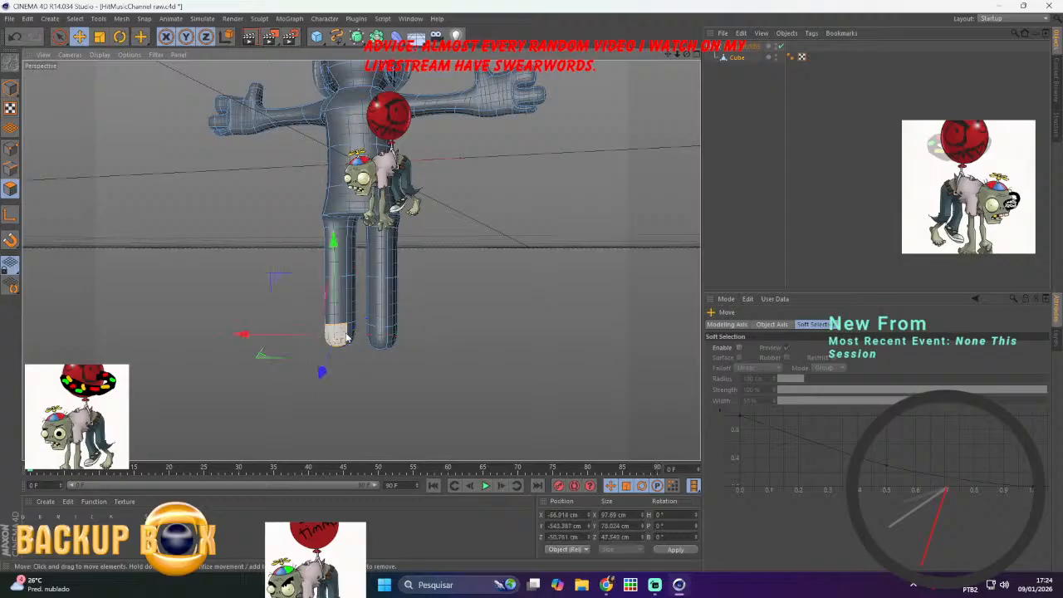
left_click(379, 339, "shift")
left_click_drag(383, 323, 365, 332)
Select the top polygons of both feet, raise them to about Y -497 cm and clear the selection
left_click(335, 334)
left_click(368, 336, "shift")
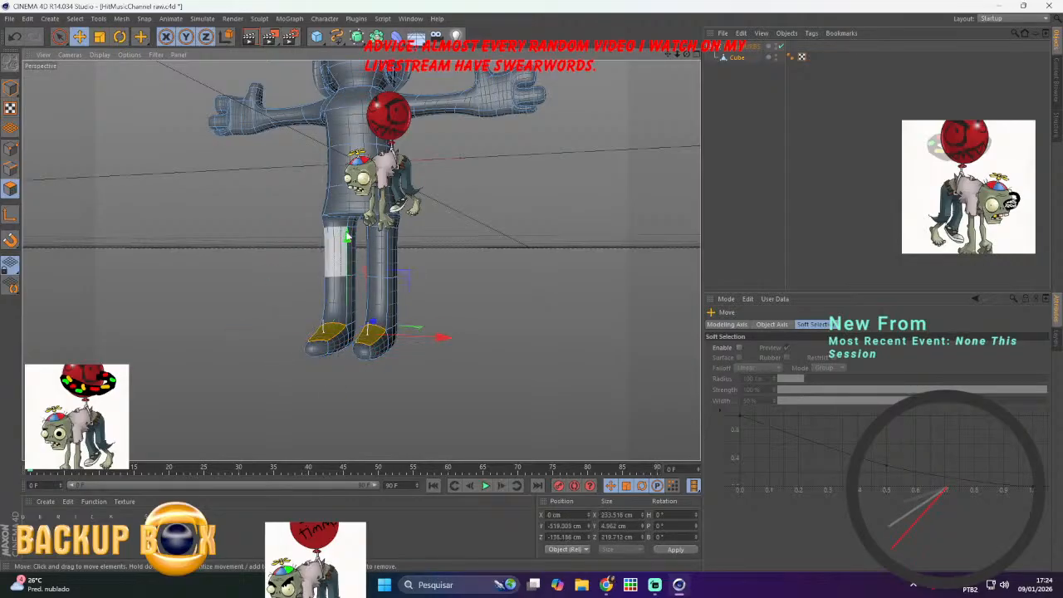
left_click_drag(349, 232, 349, 224)
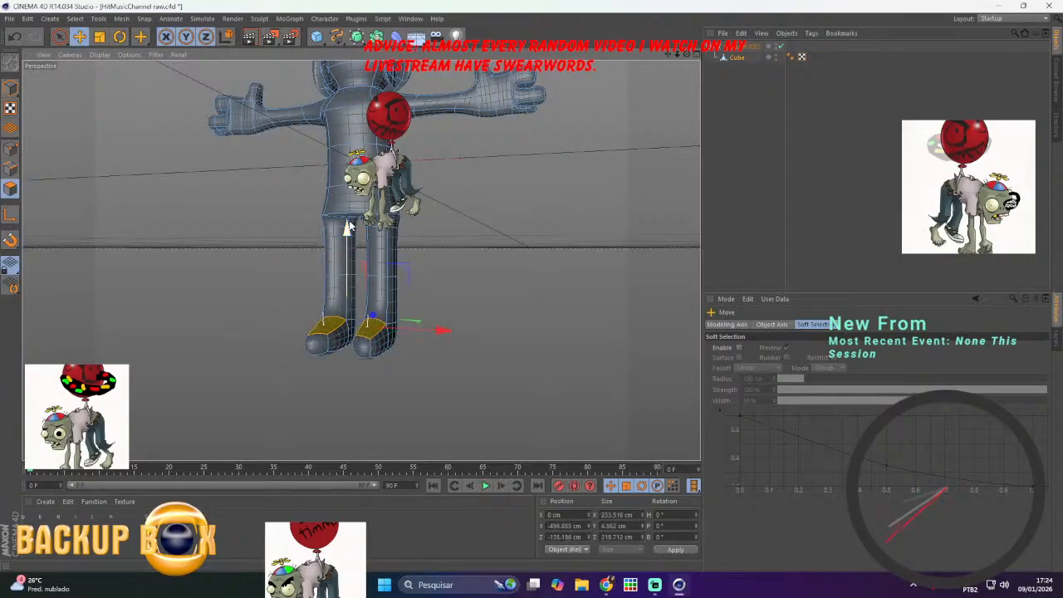
left_click(505, 301)
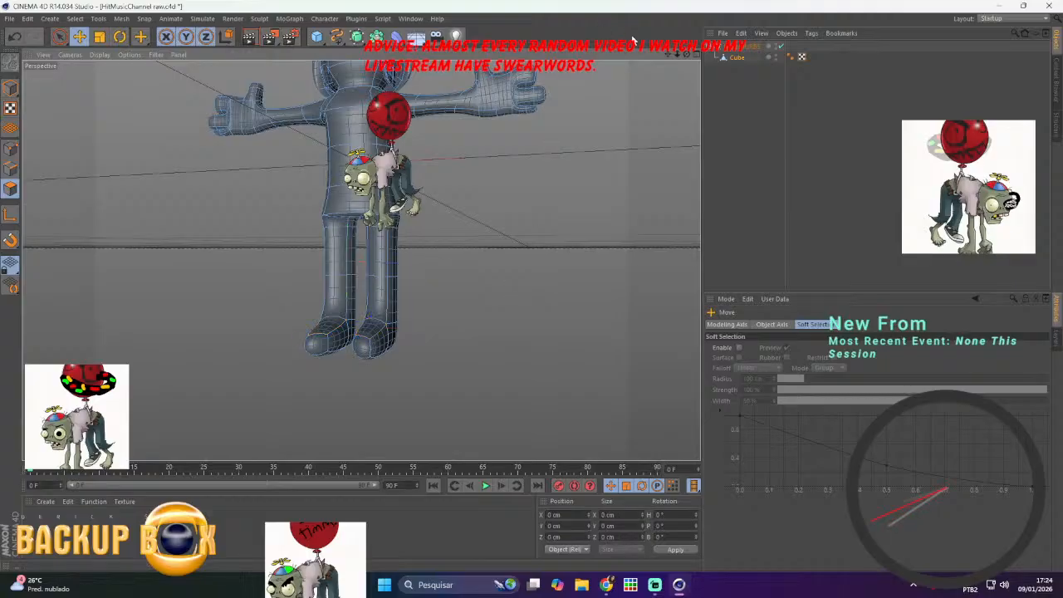
Bring the whole character back into view and save the project under its existing file name
left_click_drag(667, 54, 689, 83)
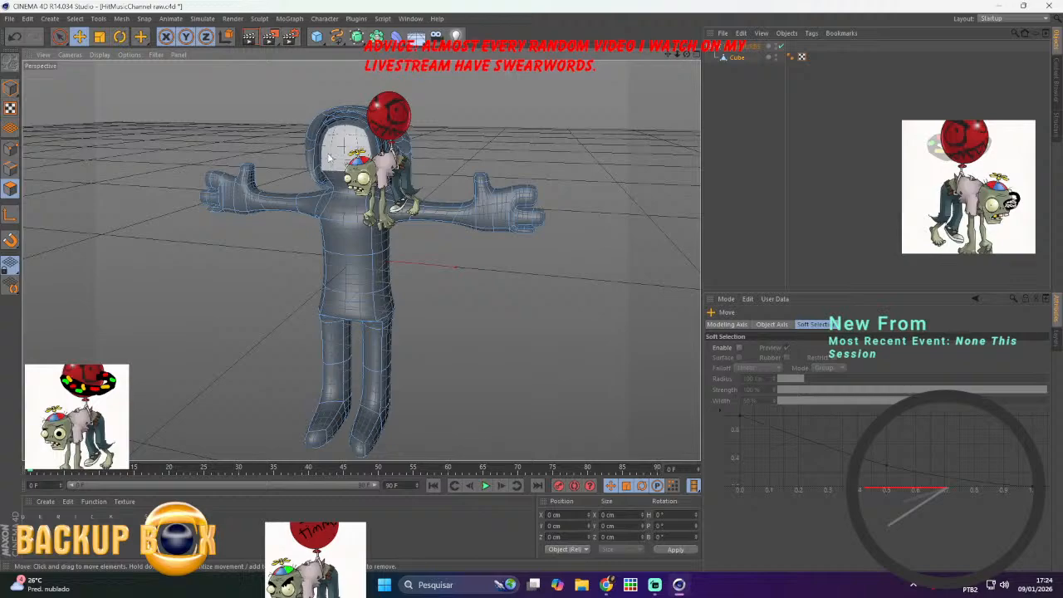
left_click(9, 19)
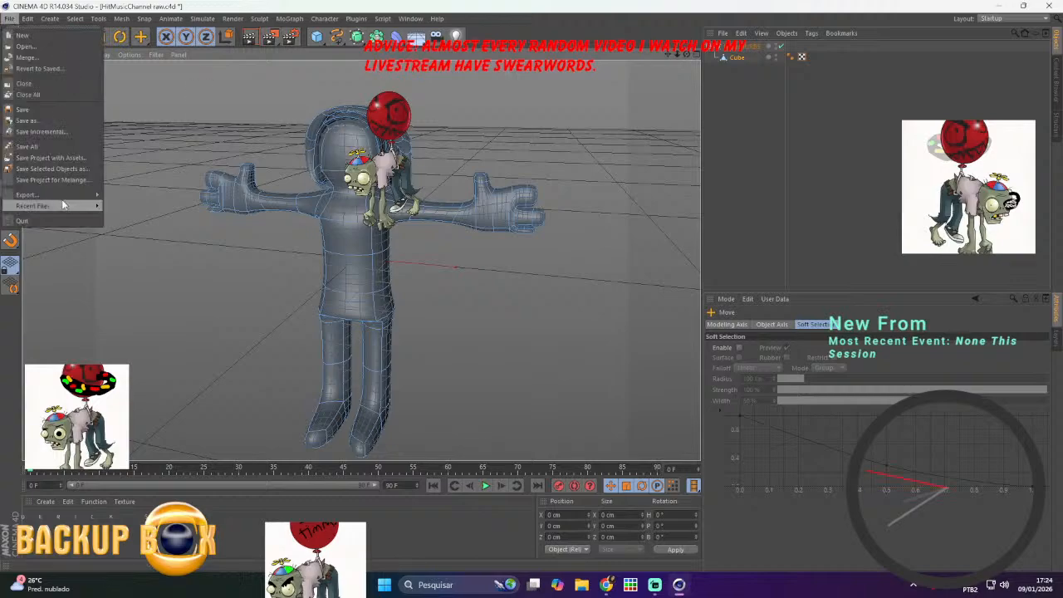
left_click(52, 110)
Switch to the browser, examine the hooded H!T Music Channel reference drawing and return to Cinema 4D
key("alt+Tab")
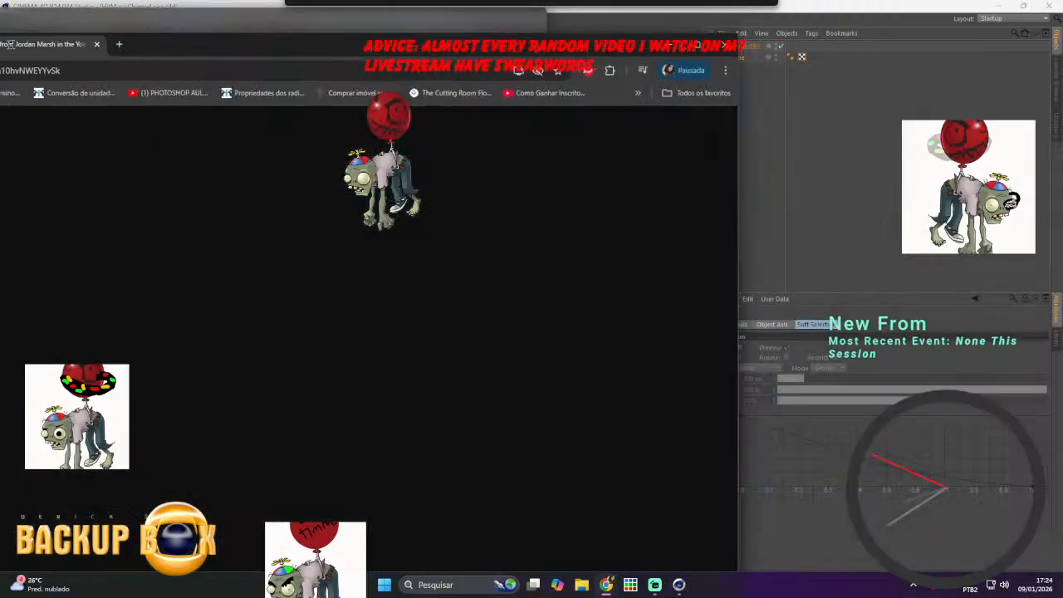
key("alt+Tab")
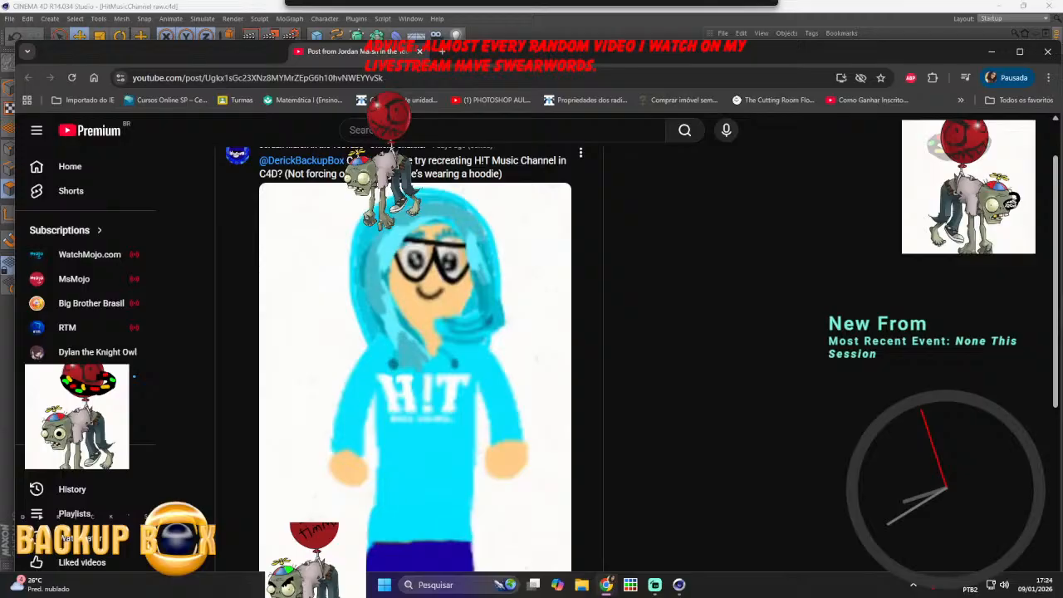
left_click_drag(664, 51, 605, 25)
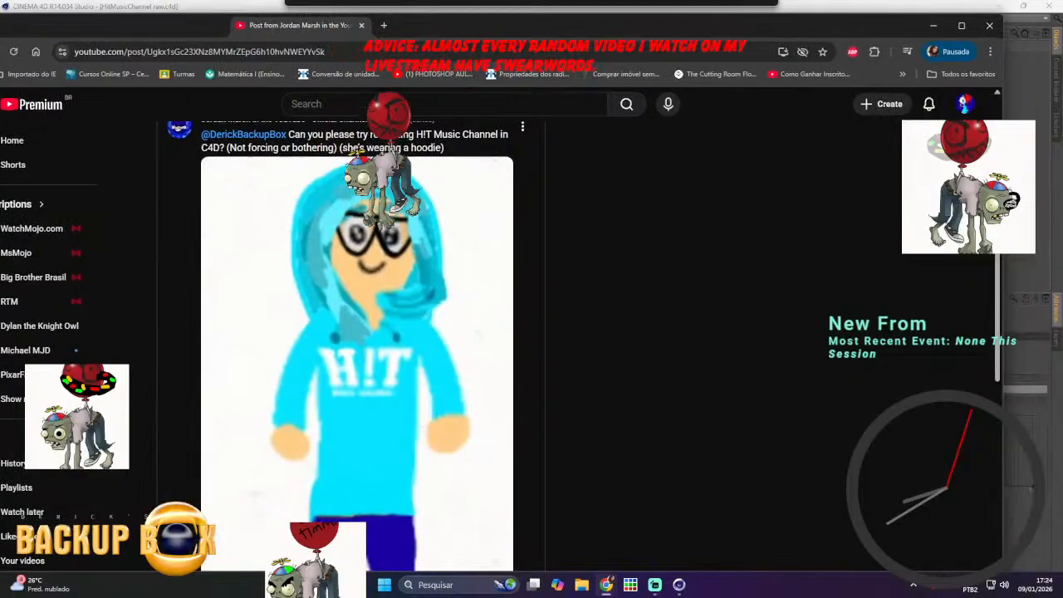
left_click_drag(275, 31, 275, 33)
scroll(306, 275, "up", 1)
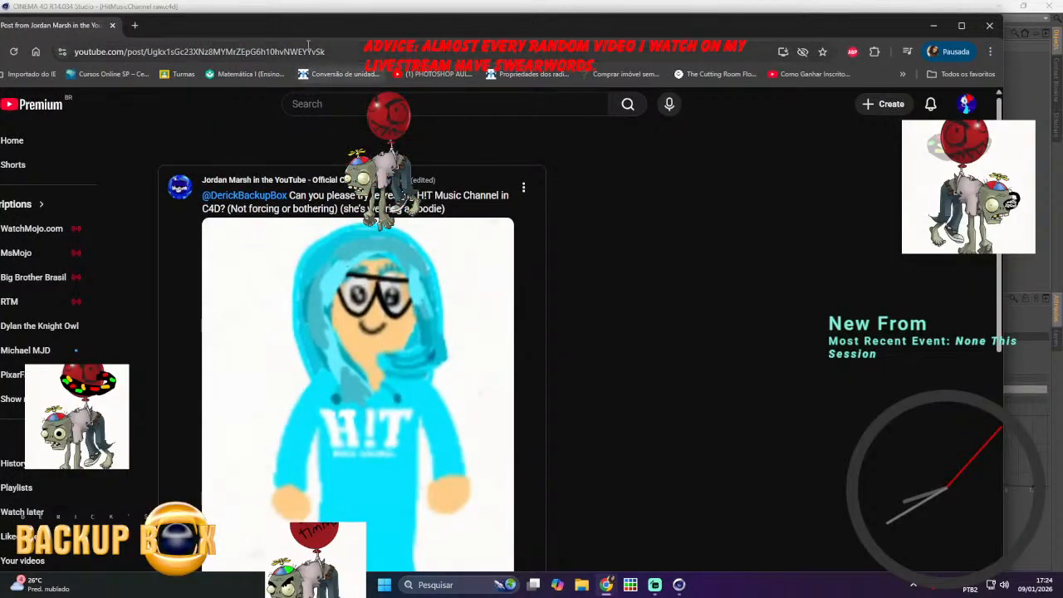
left_click_drag(50, 32, 1062, 193)
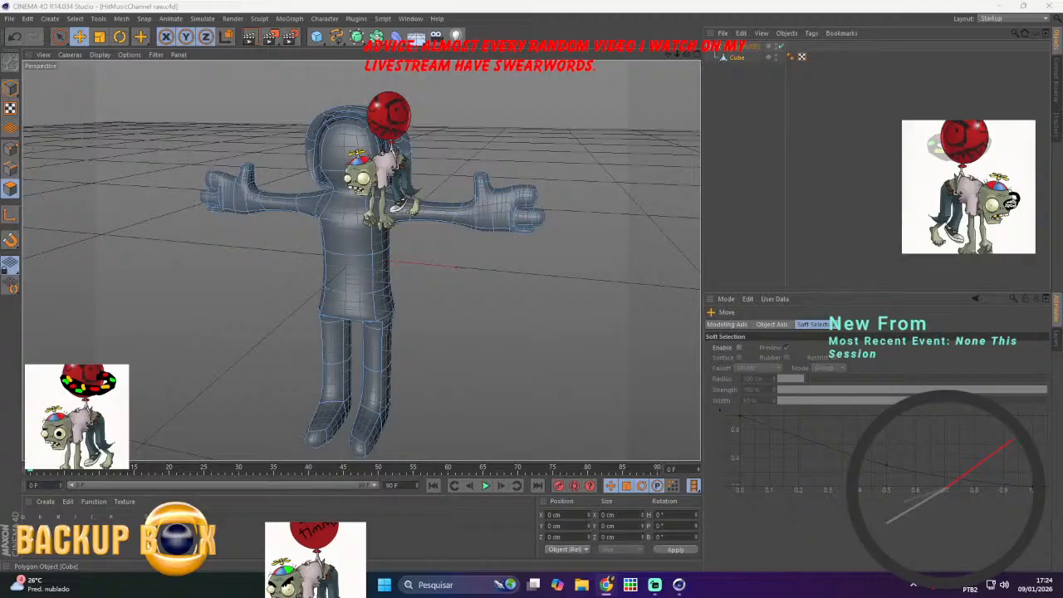